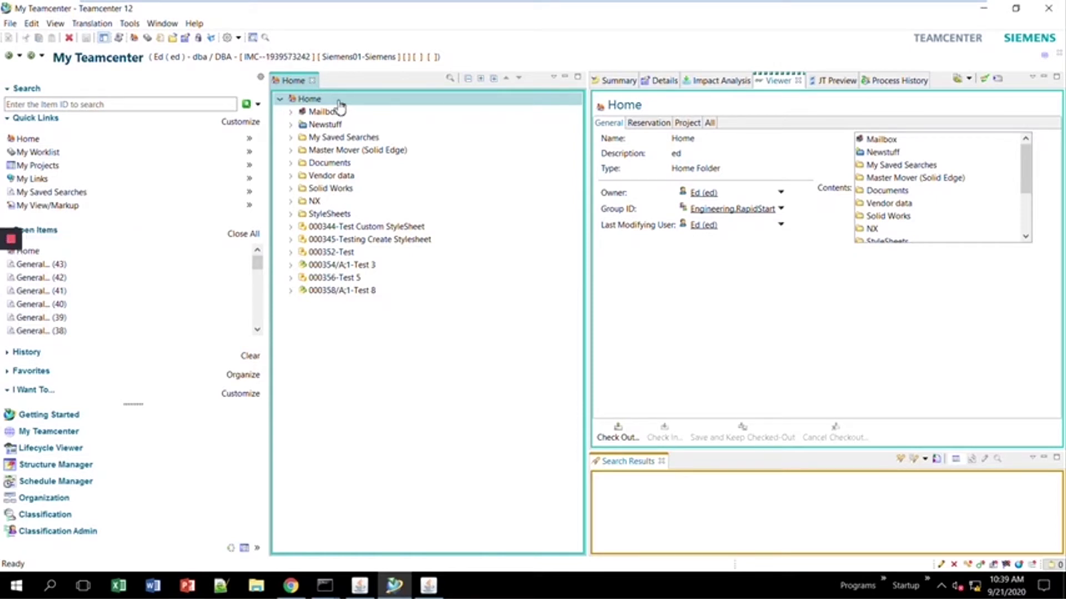
Step: Review items 000354 Test 3 and 000356 Test 5 in Summary, then start a new object in Home
click(338, 267)
click(333, 278)
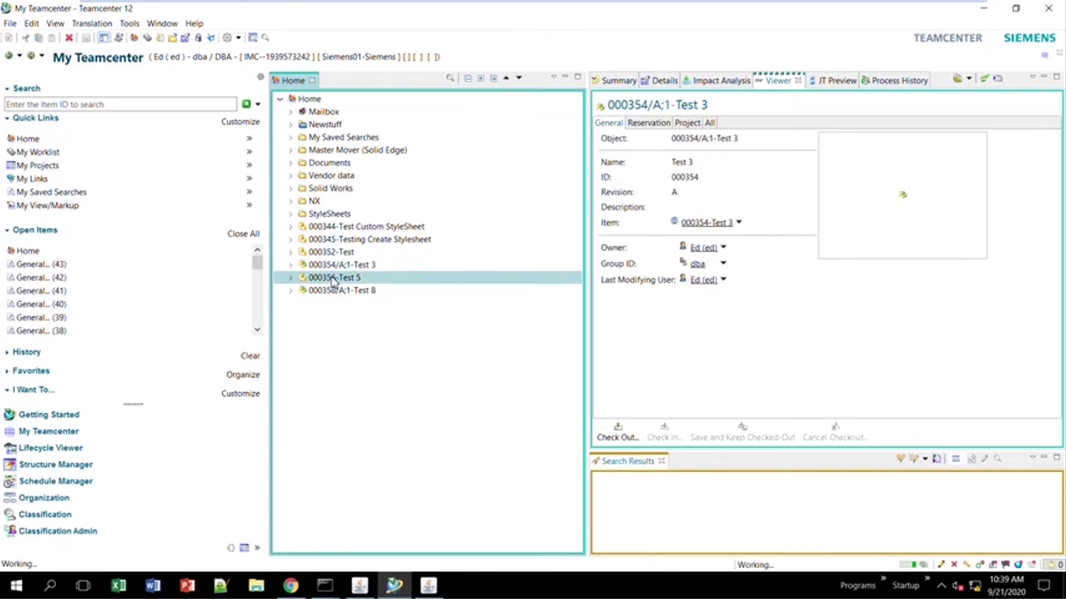
click(629, 87)
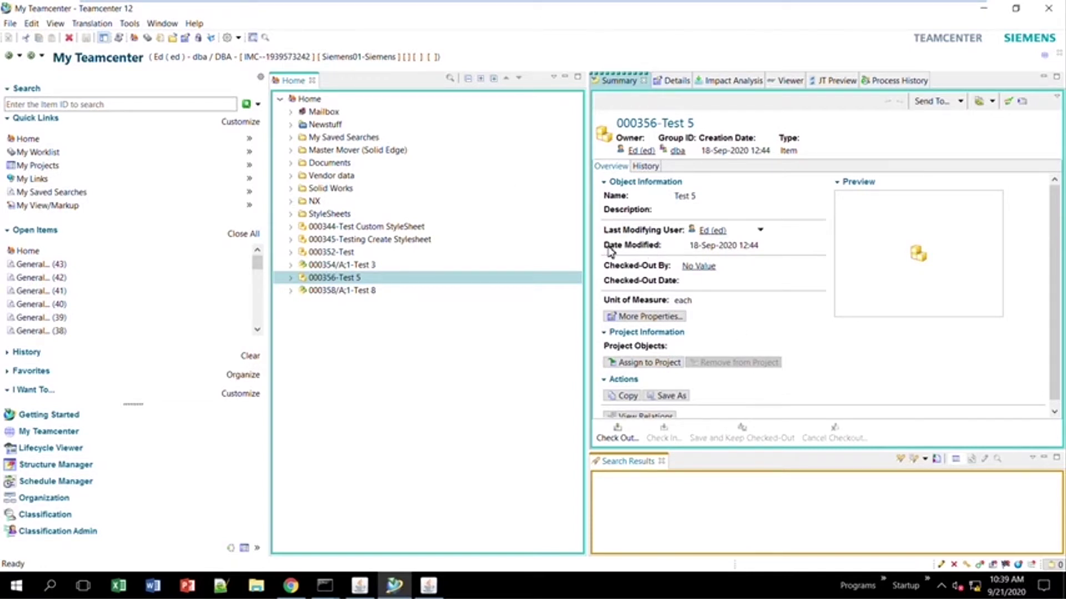
click(311, 99)
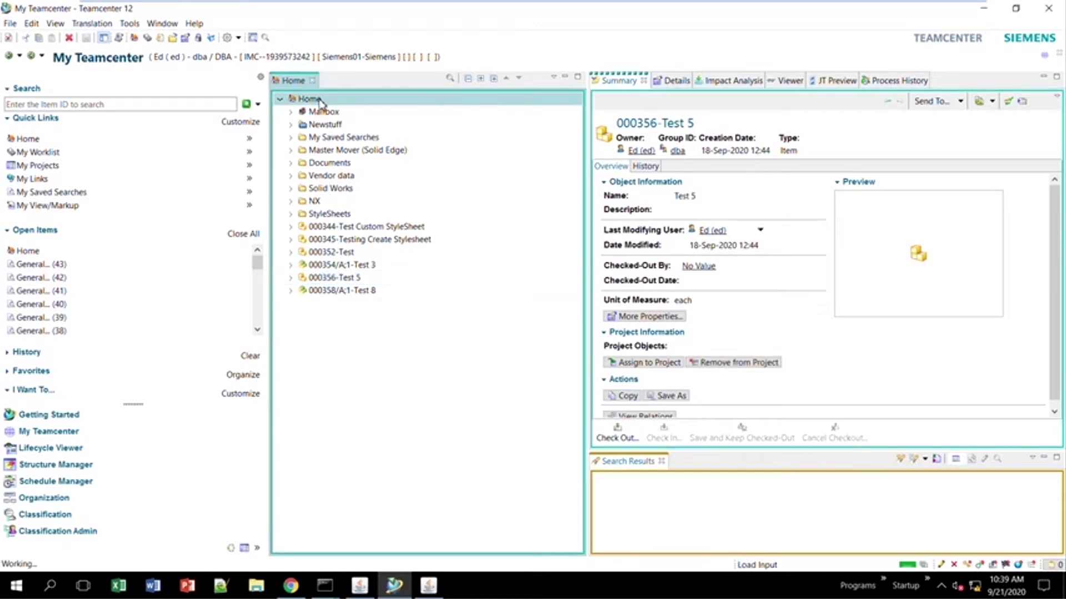
key(ctrl+n)
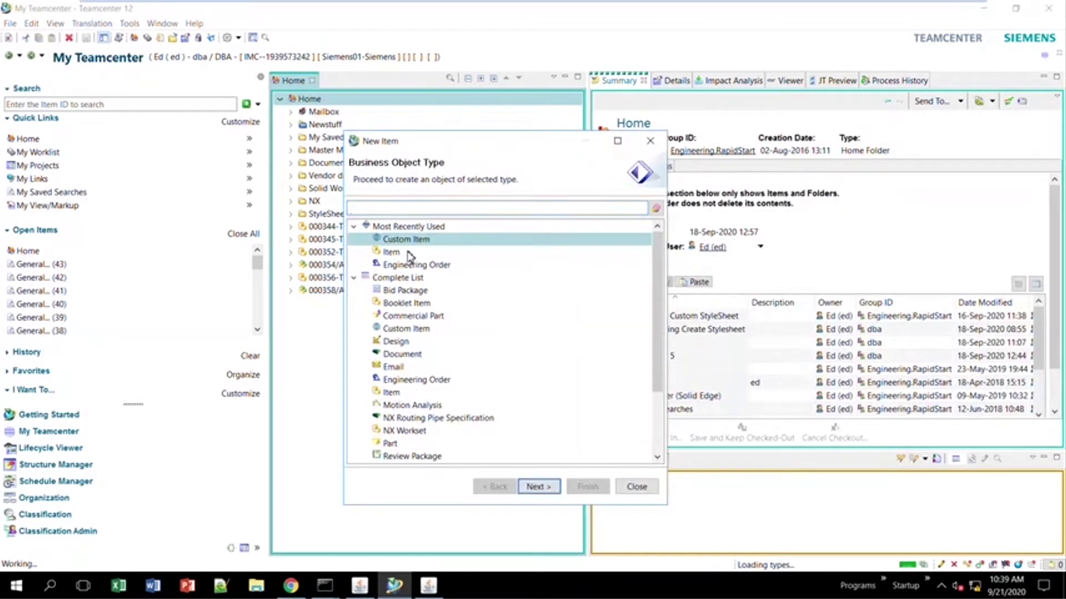
Step: Choose Item as the type, look at its creation form, then close it without creating
click(409, 254)
click(555, 490)
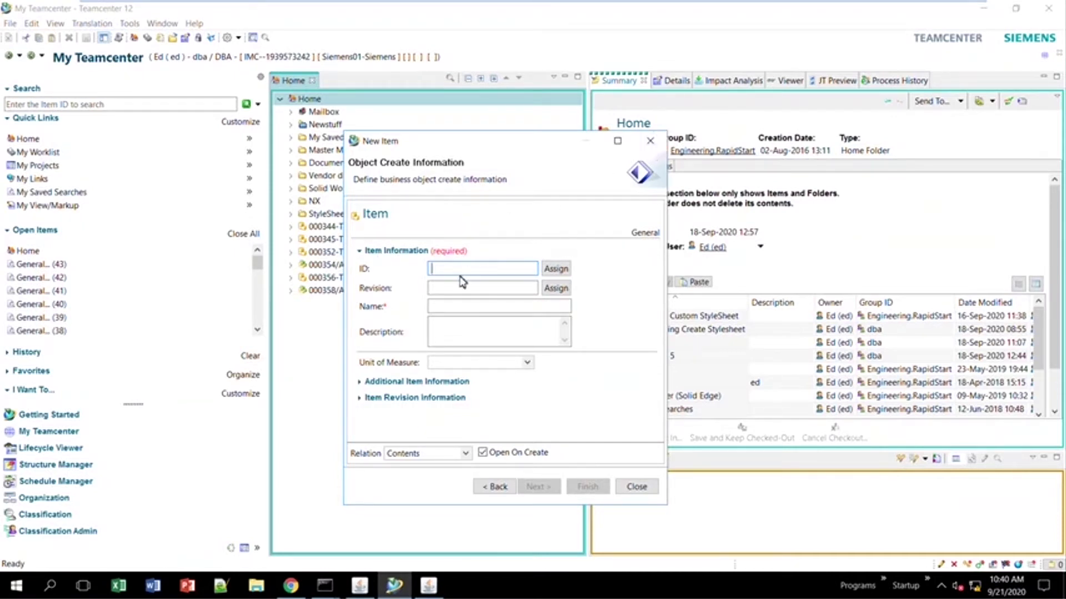
click(650, 141)
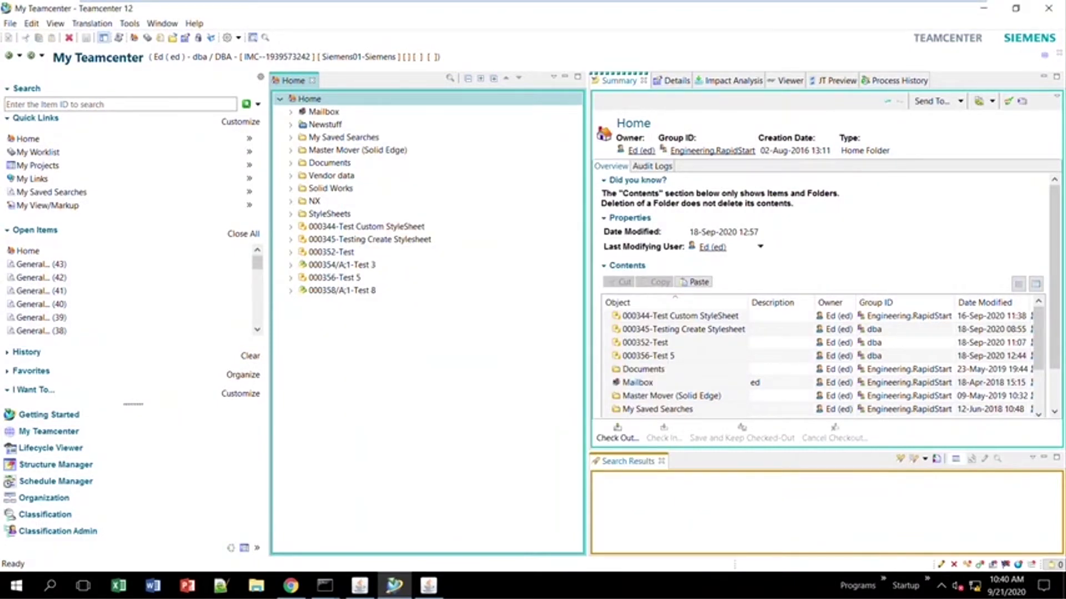
click(194, 23)
Step: Check the Teamcenter version details in Help > About and dismiss them
click(238, 65)
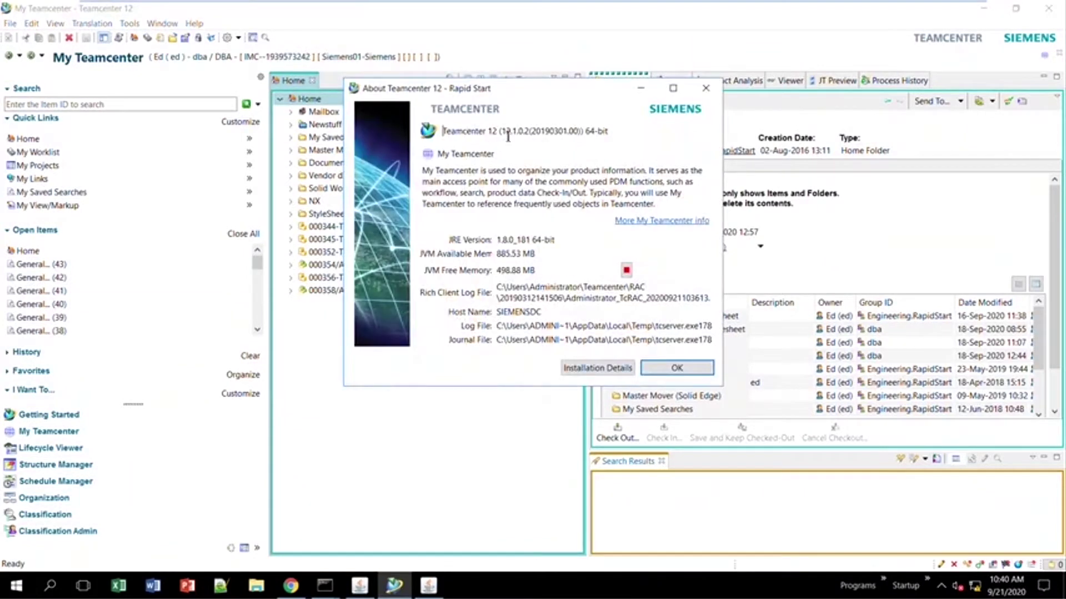
click(675, 368)
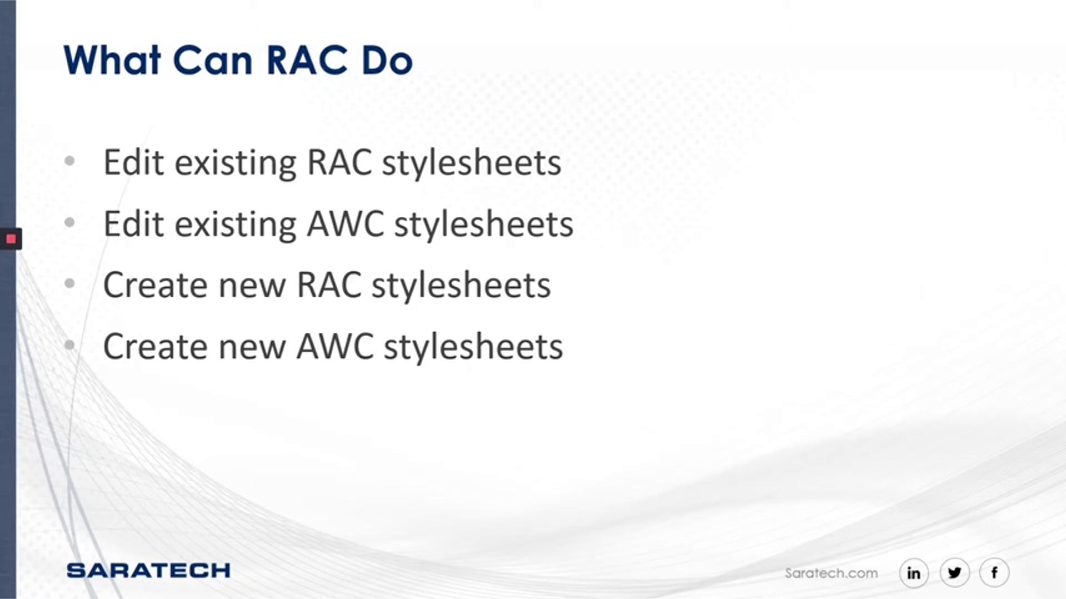
Step: Show the What Can AWC Do slide, end the slide show and minimize PowerPoint
key(Right)
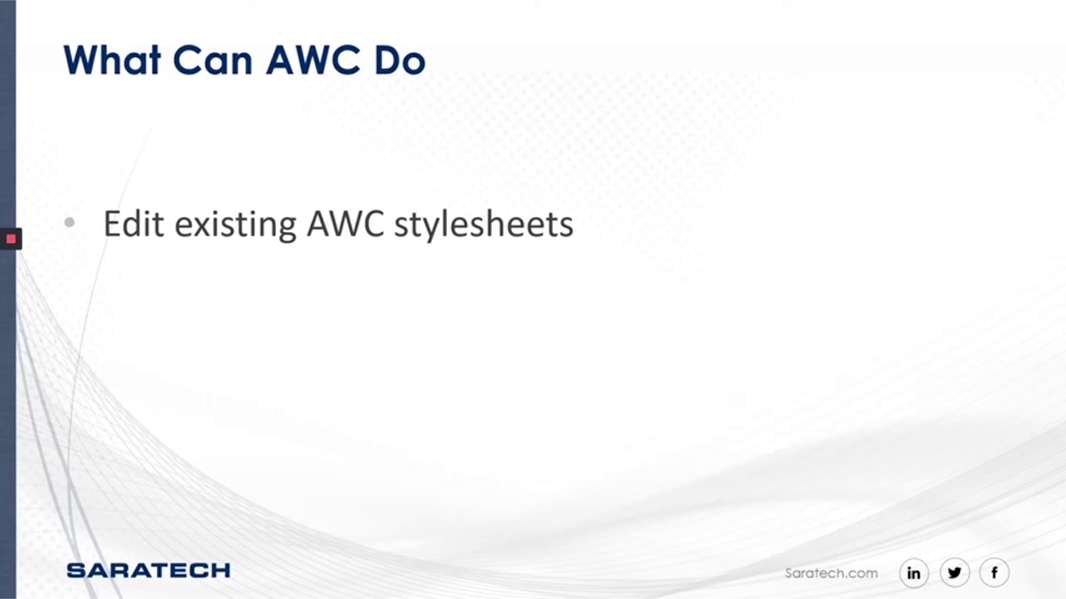
key(Escape)
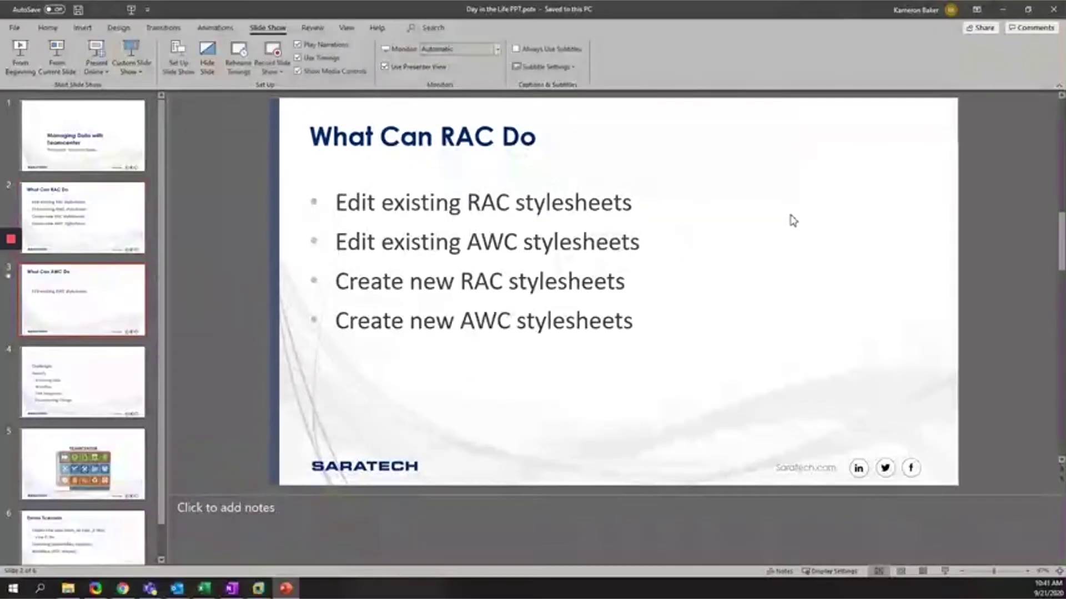
click(1004, 10)
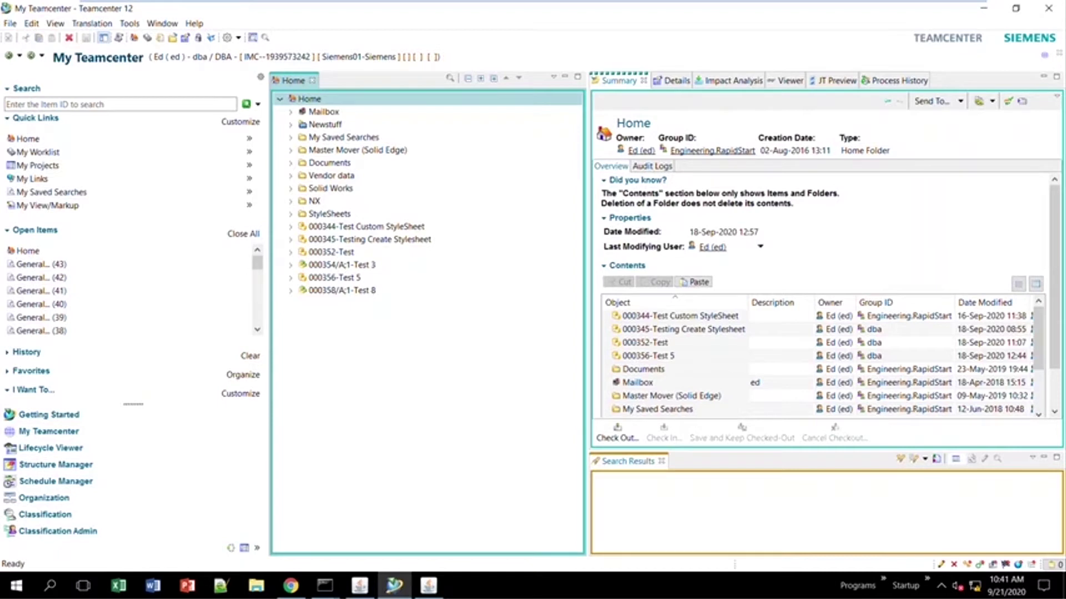
double_click(253, 58)
click(523, 144)
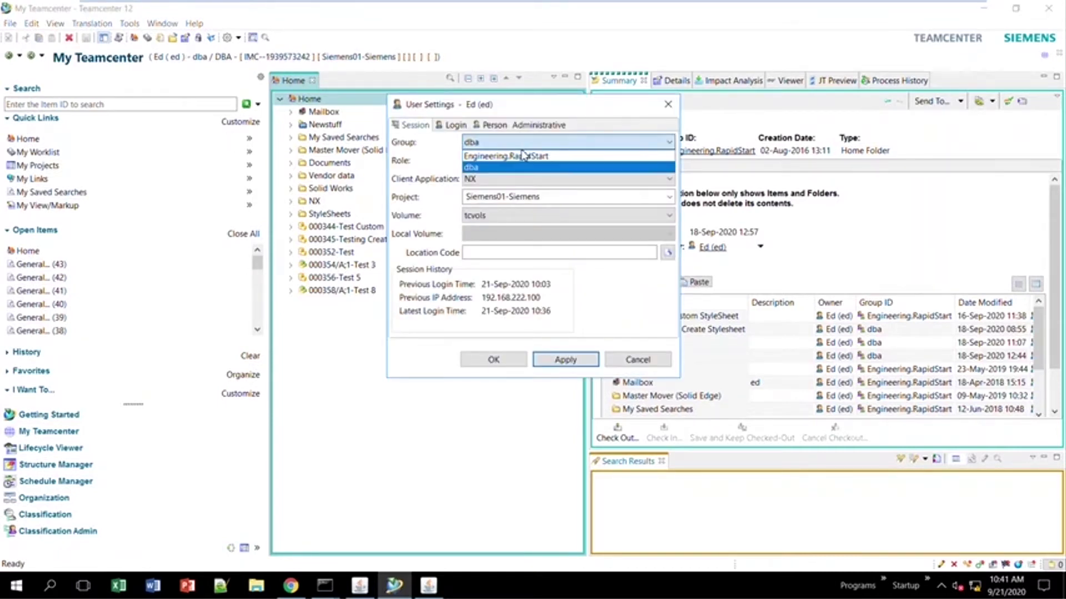
click(500, 168)
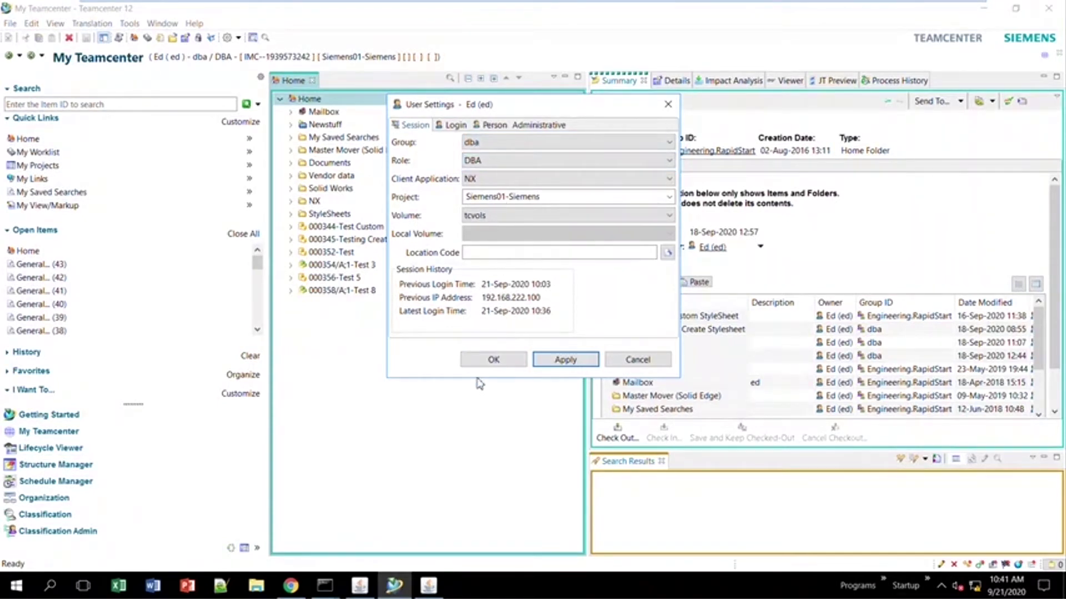
click(493, 359)
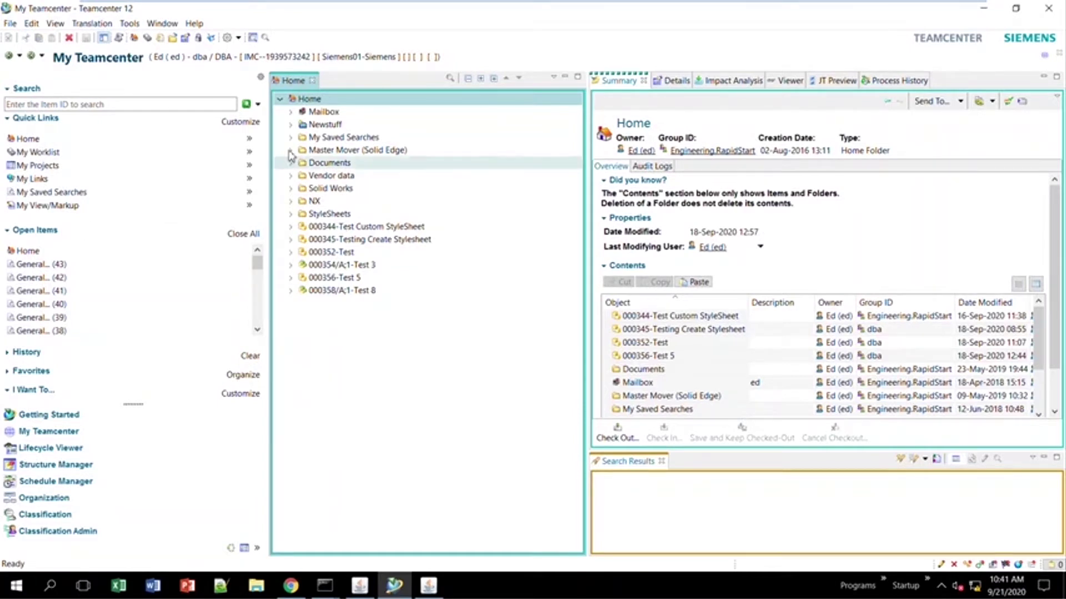
Step: Start a cleared General search with Type set to XMLRenderingStylesheet
click(265, 38)
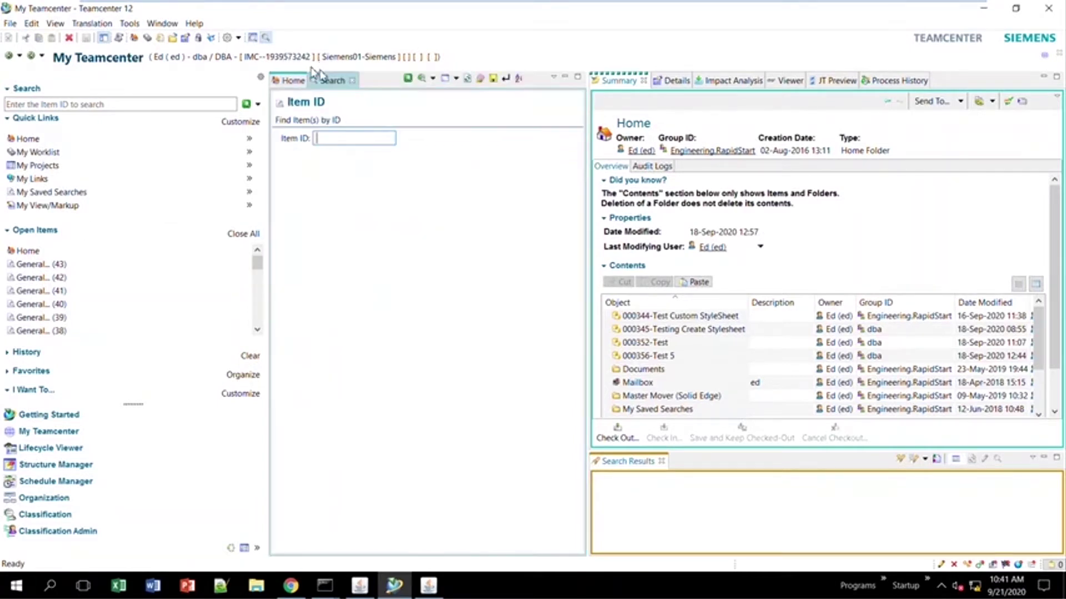
click(467, 83)
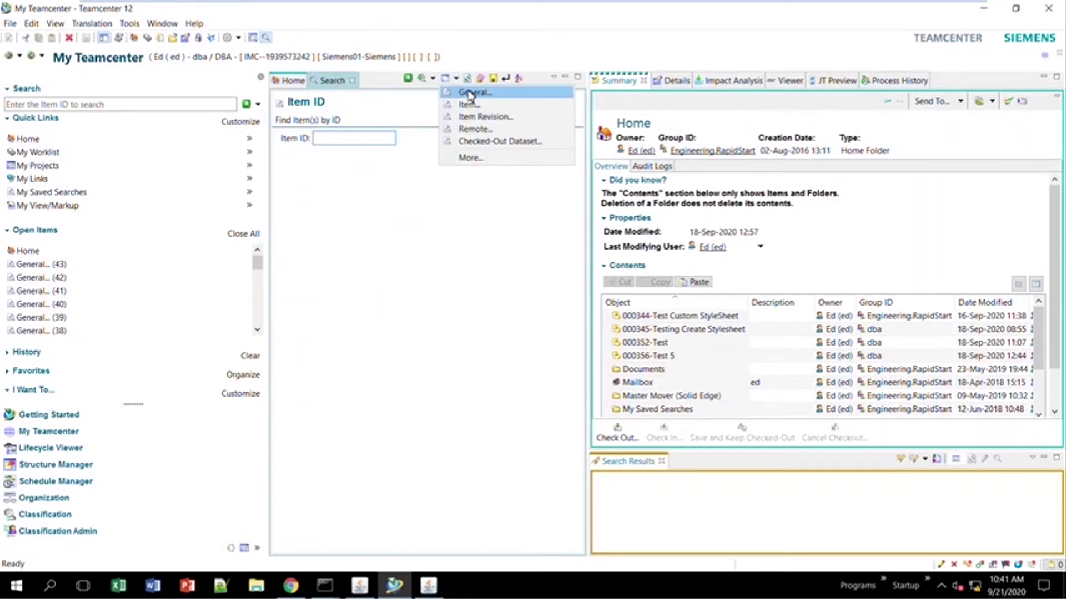
click(469, 93)
click(481, 80)
click(425, 174)
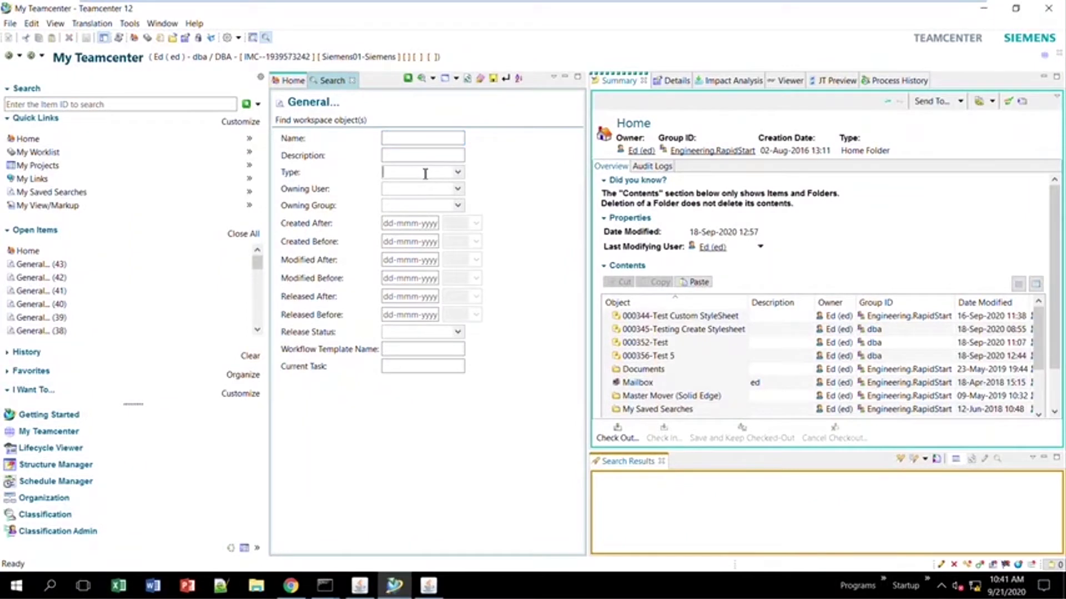
text(XML)
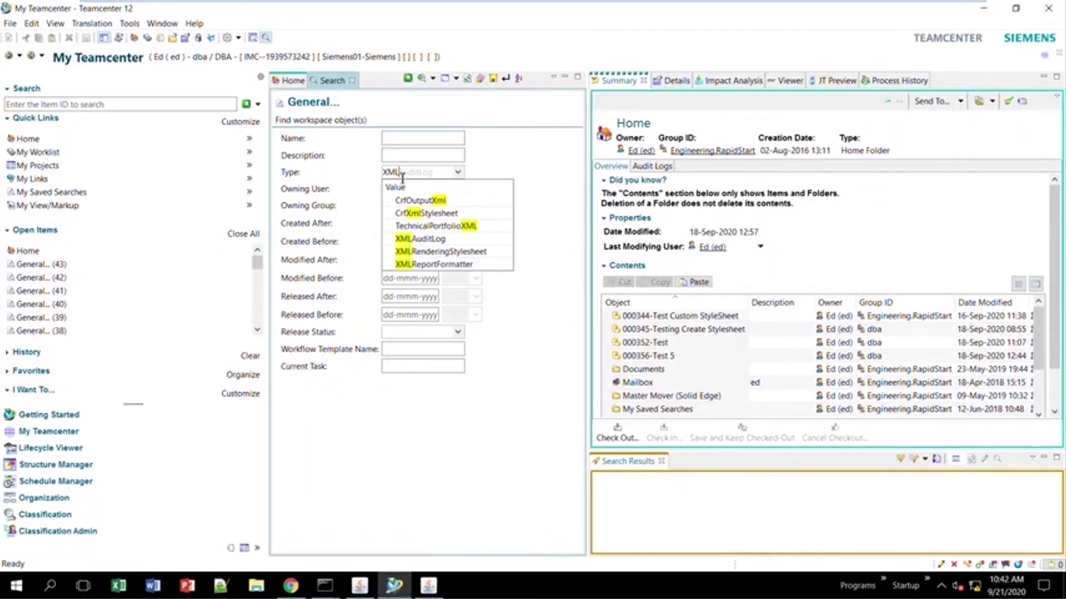
click(438, 252)
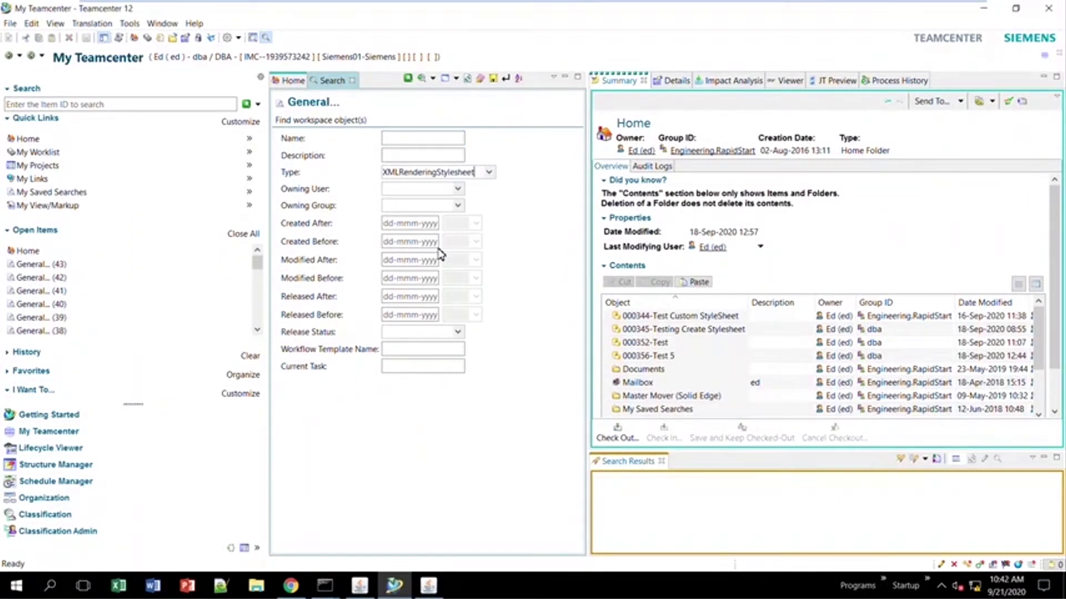
Step: Search for stylesheet names matching Item* and enlarge the results list
click(437, 138)
click(437, 156)
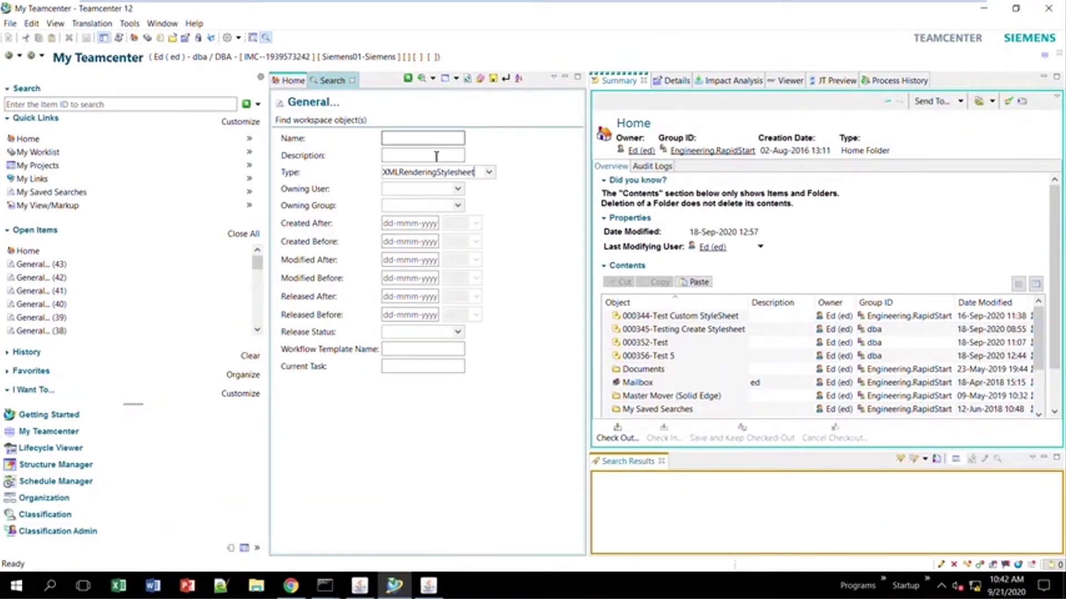
click(439, 140)
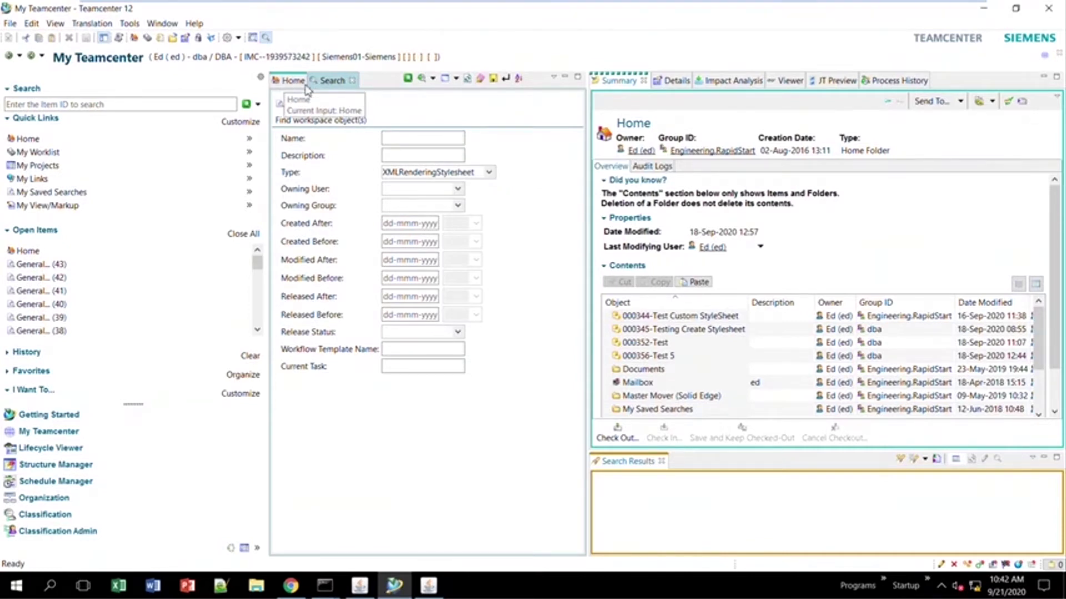
click(394, 138)
text(Ite)
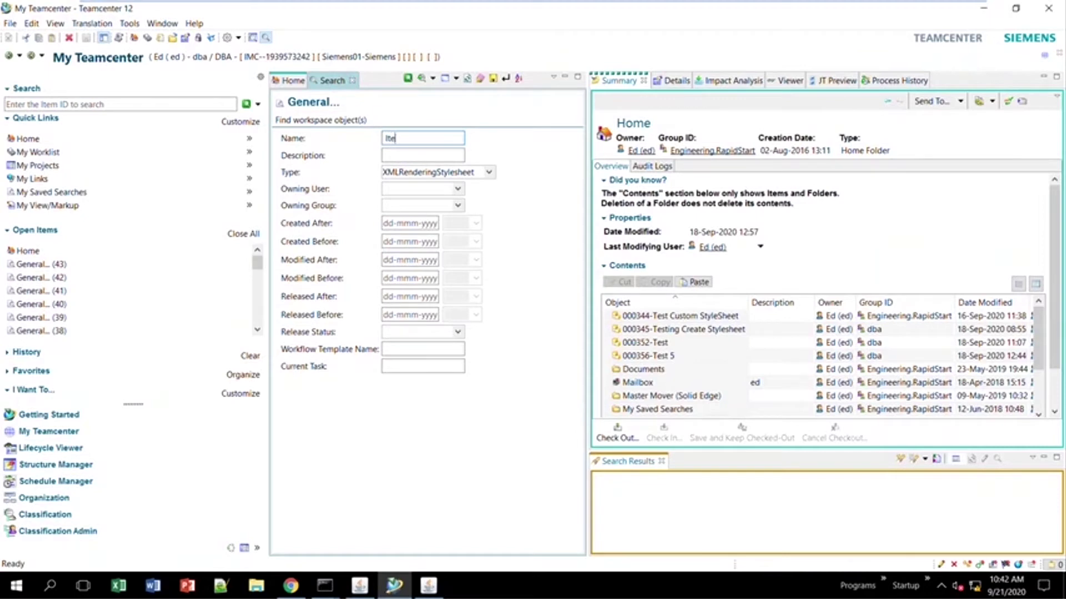
text(ms*)
key(Return)
drag(749, 454, 755, 400)
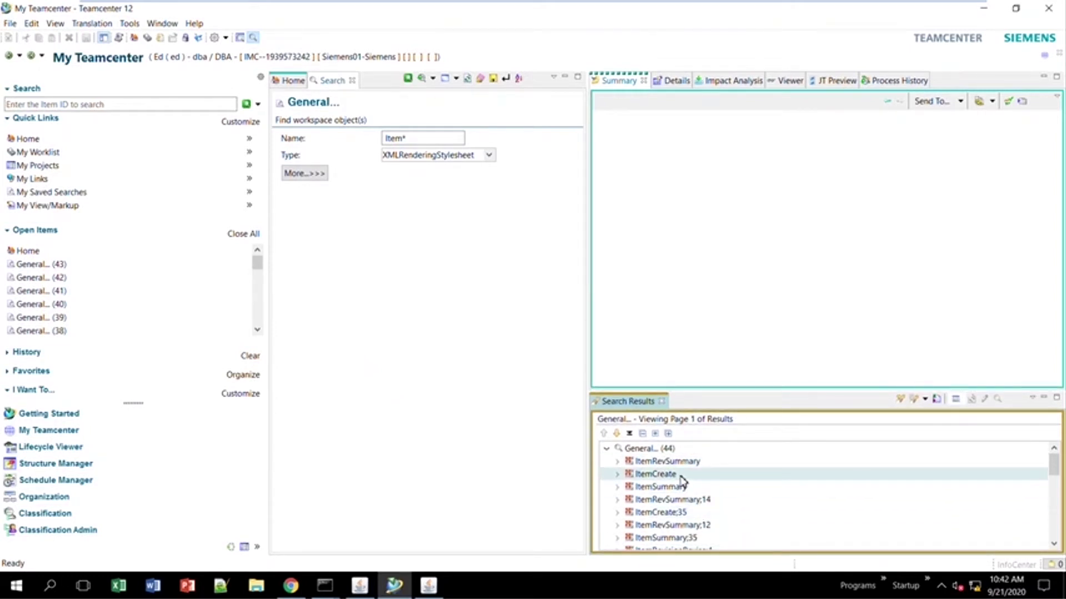
Step: Compare the ItemCreate and ItemSummary stylesheets, then show ItemSummary's XML in the Viewer
click(679, 476)
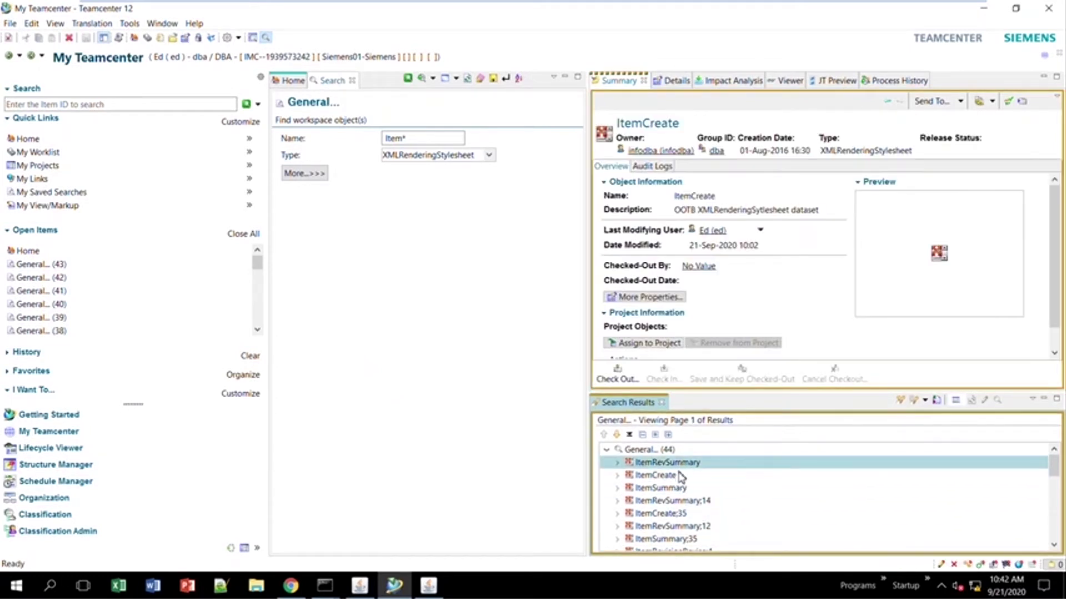
click(683, 487)
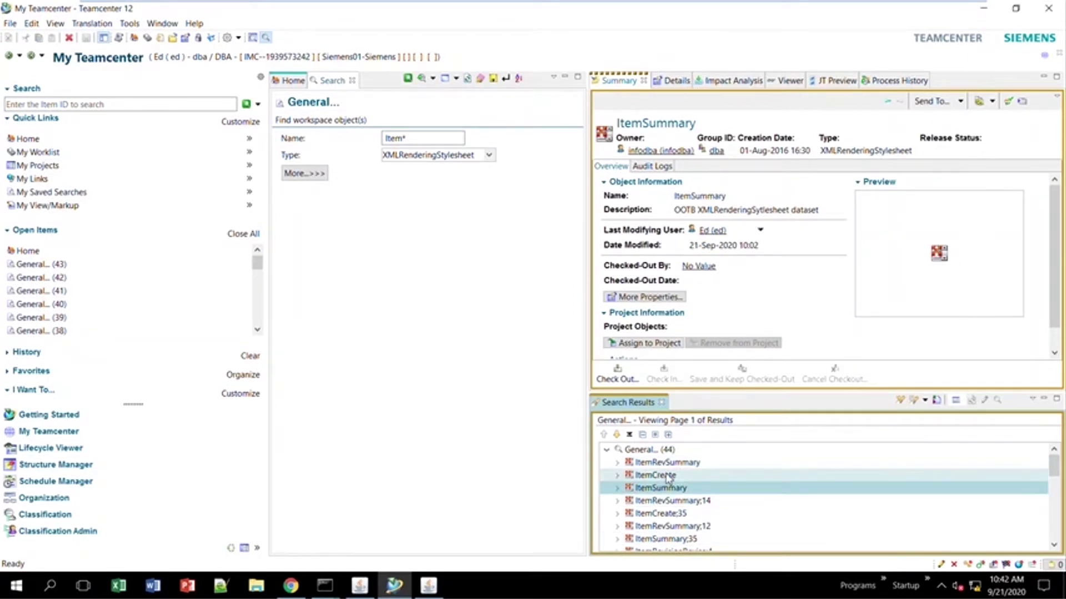
click(669, 477)
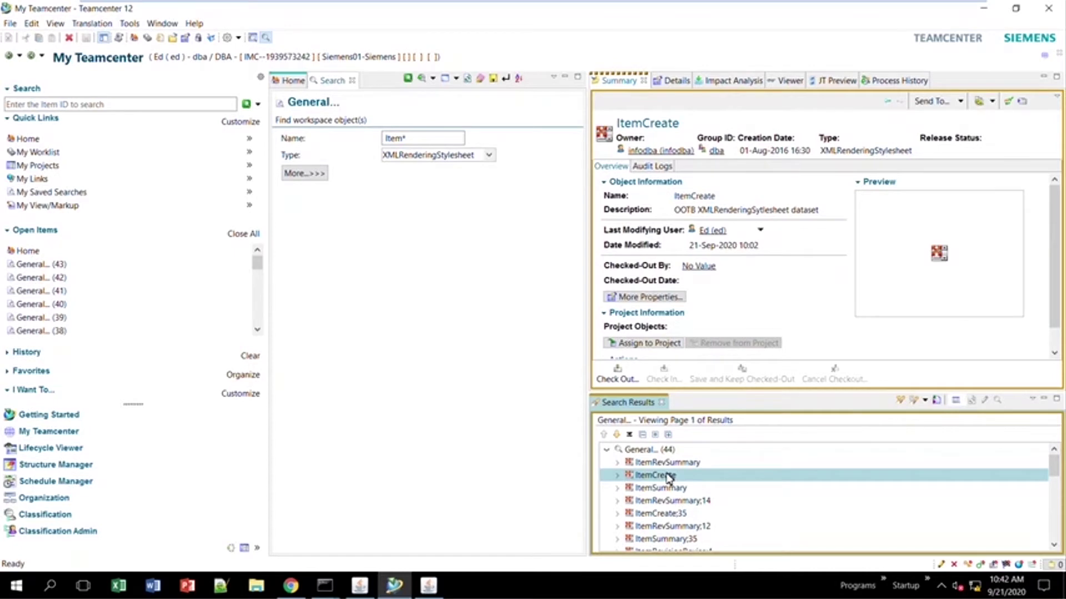
click(670, 489)
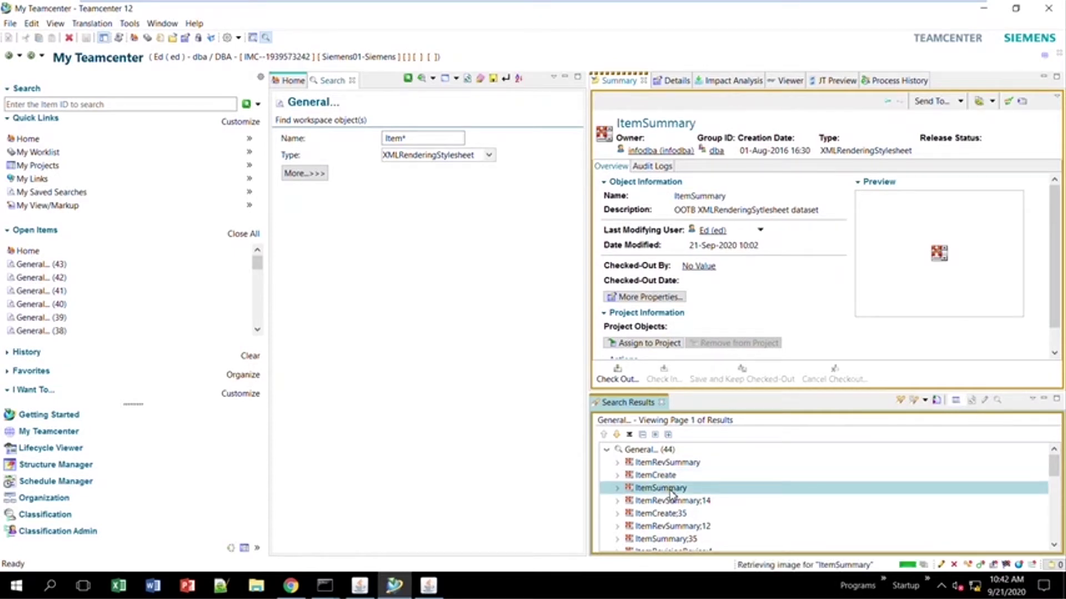
click(786, 82)
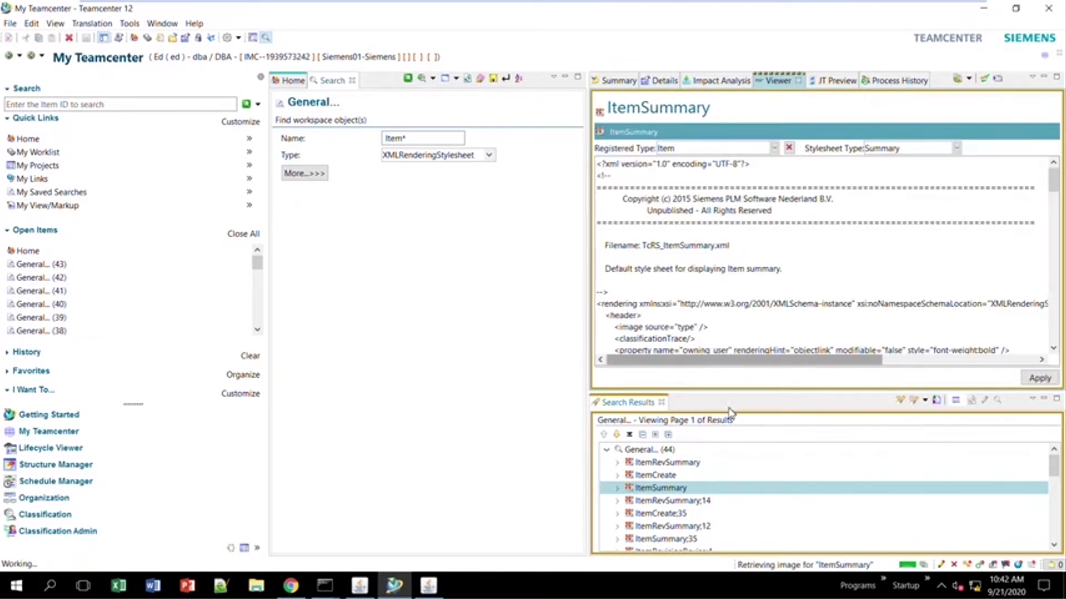
Step: Enlarge the ItemSummary XML view and locate the object_desc property and overview page
drag(735, 397, 746, 488)
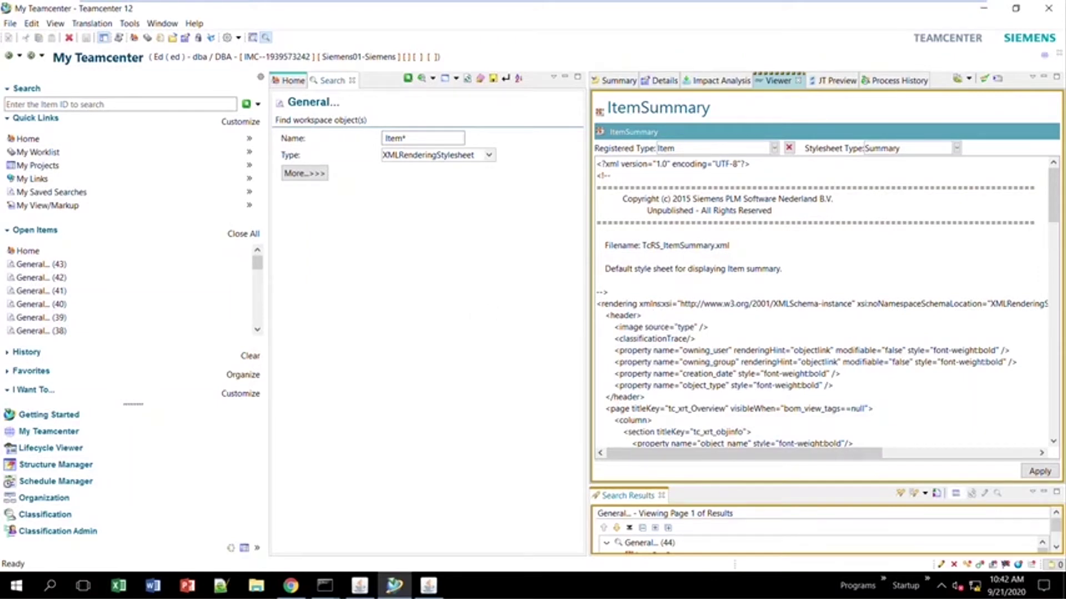
scroll(733, 375, down, 2)
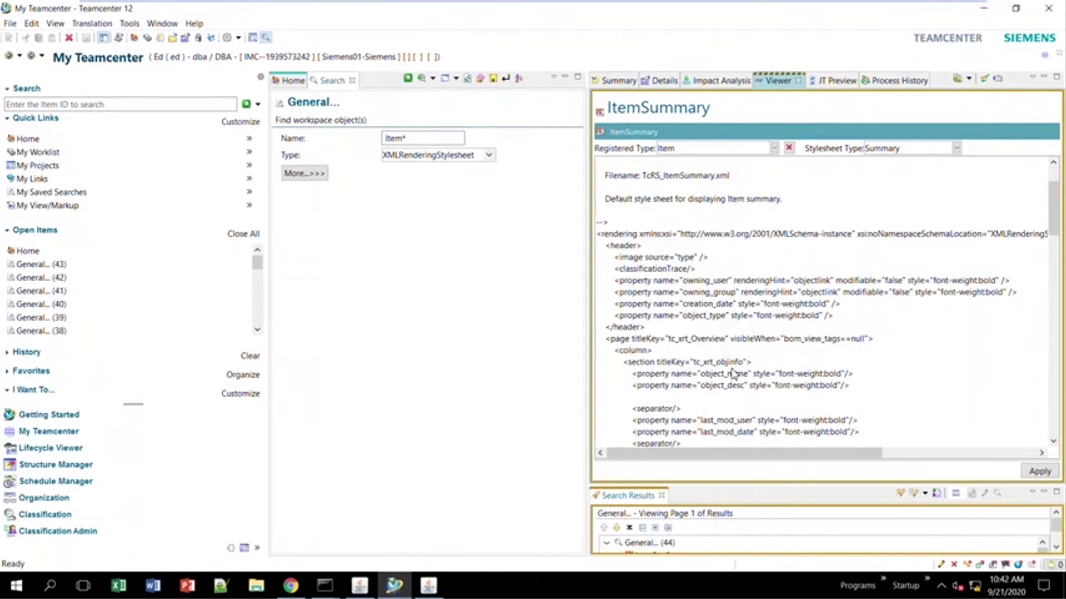
scroll(733, 375, down, 2)
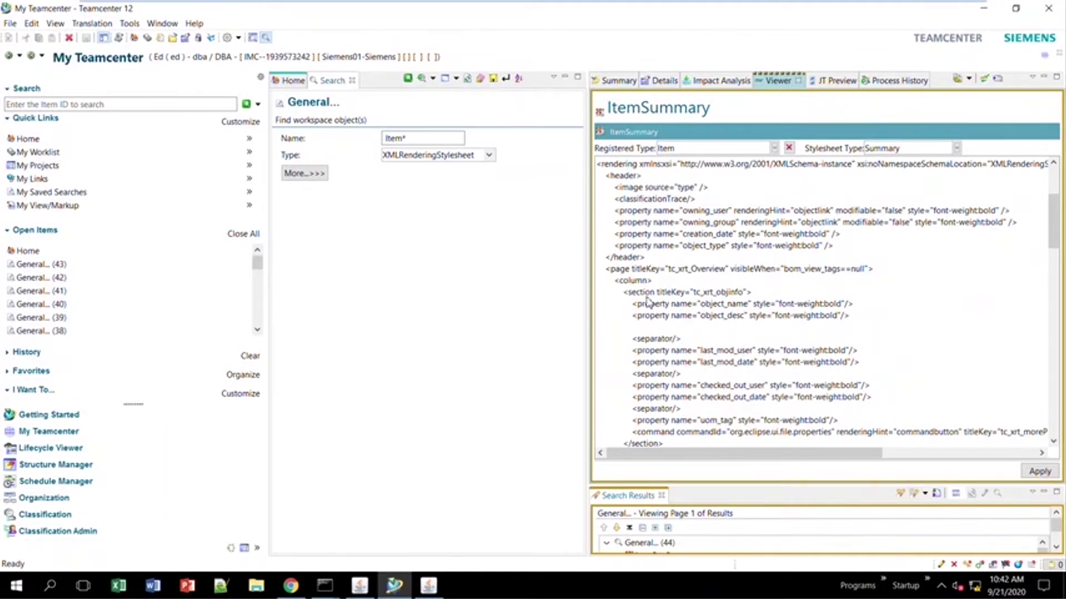
drag(670, 269, 723, 277)
double_click(706, 315)
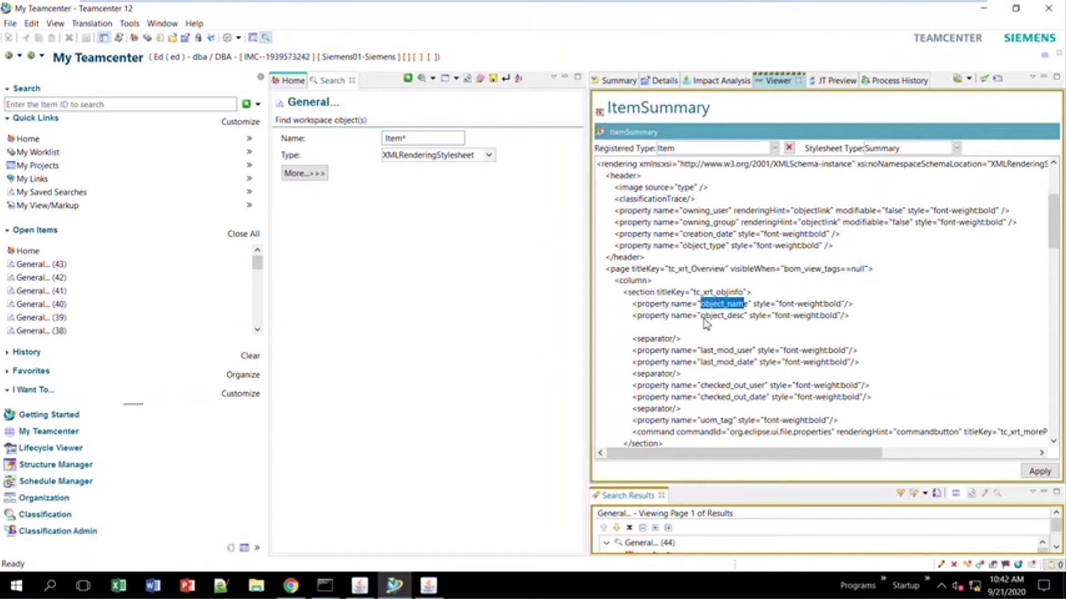
click(607, 83)
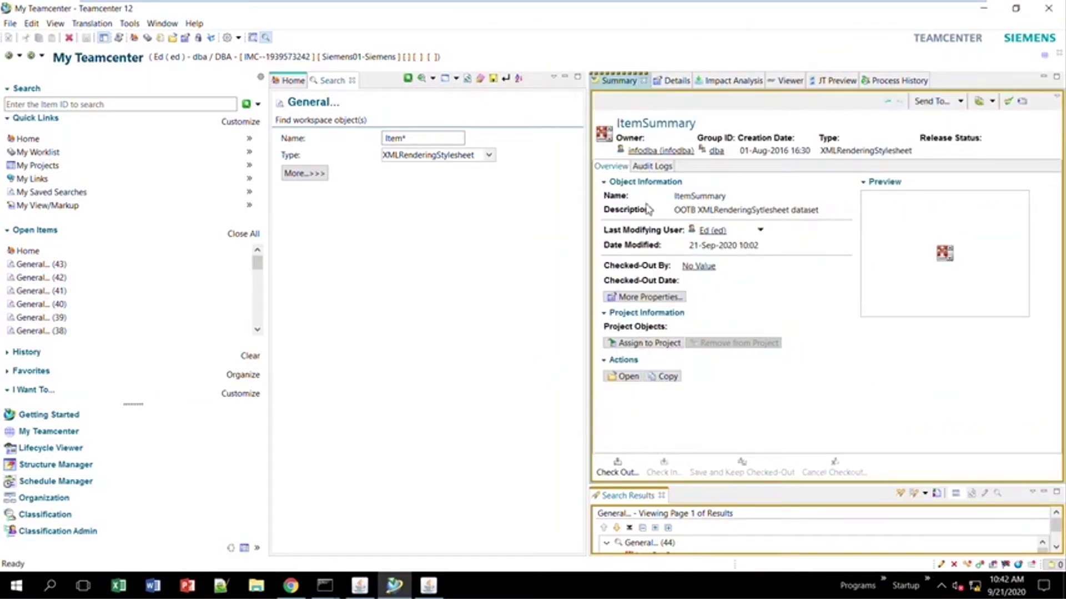
click(787, 81)
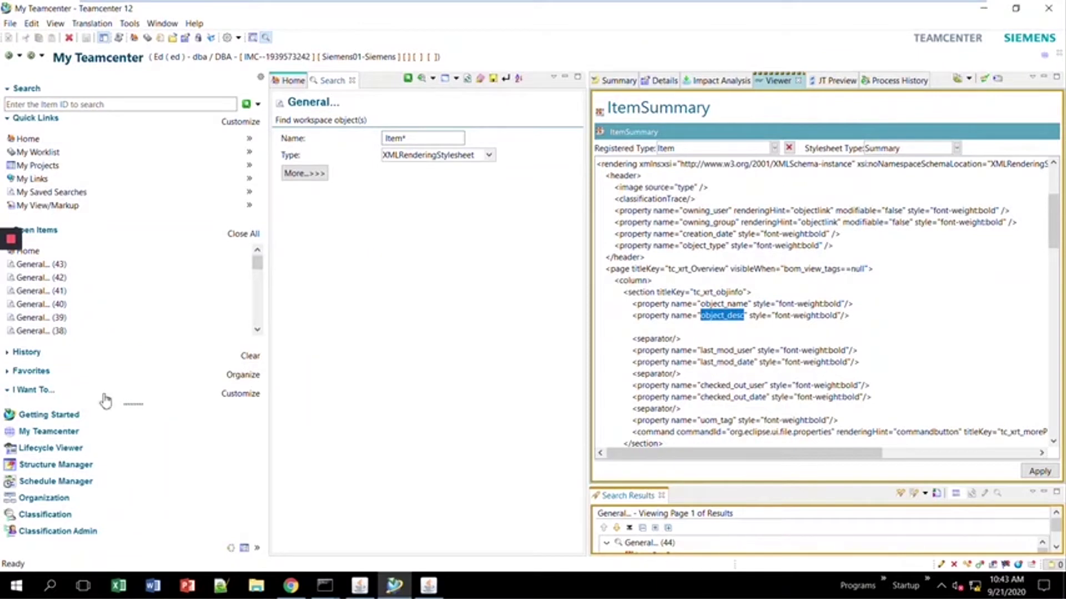
Step: Paste the se2_Department and se2_MaturityCode property lines below object_desc
click(654, 328)
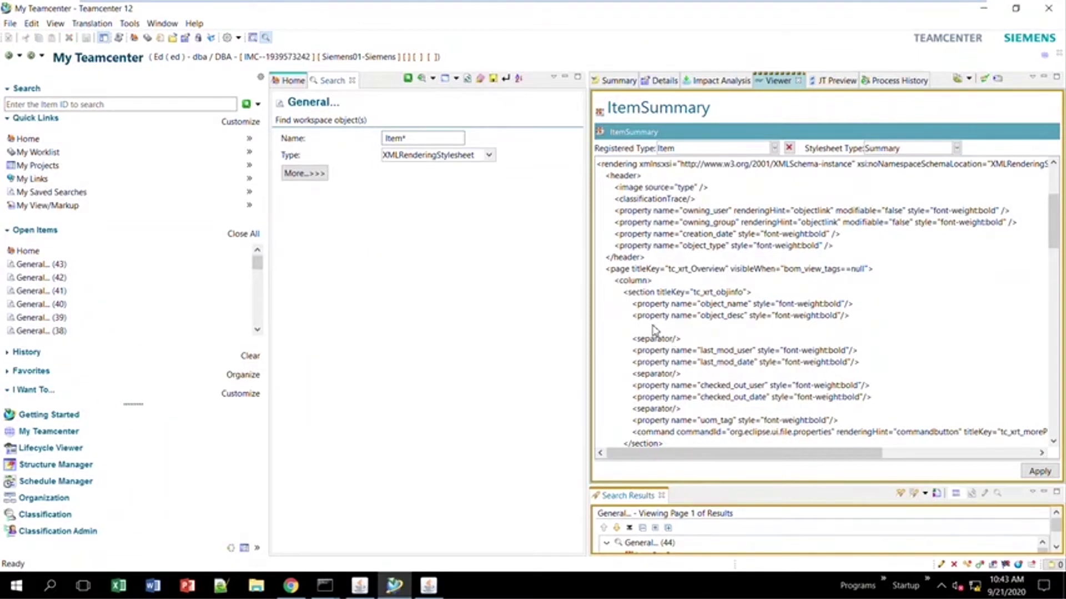
text(<property name="se2_Department" style="font-weight:bold"/>                 <property name="se2_MaturityCode" style="font-weight:bold"/>)
drag(633, 328, 869, 345)
key(ctrl+c)
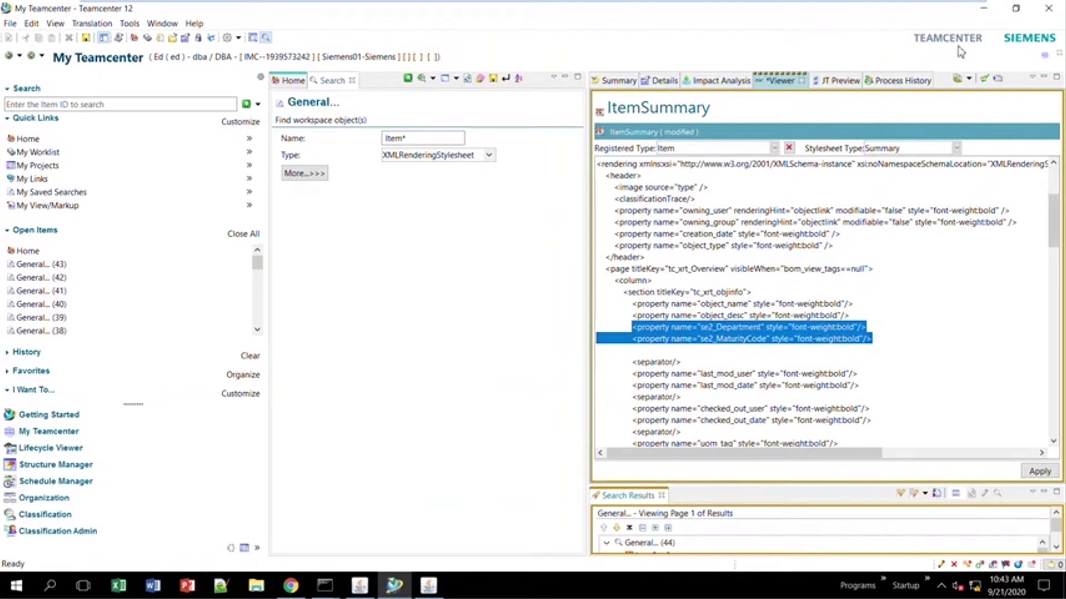
Step: Launch Business Modeler IDE from the desktop, then return to Teamcenter's Home view
click(983, 8)
double_click(81, 119)
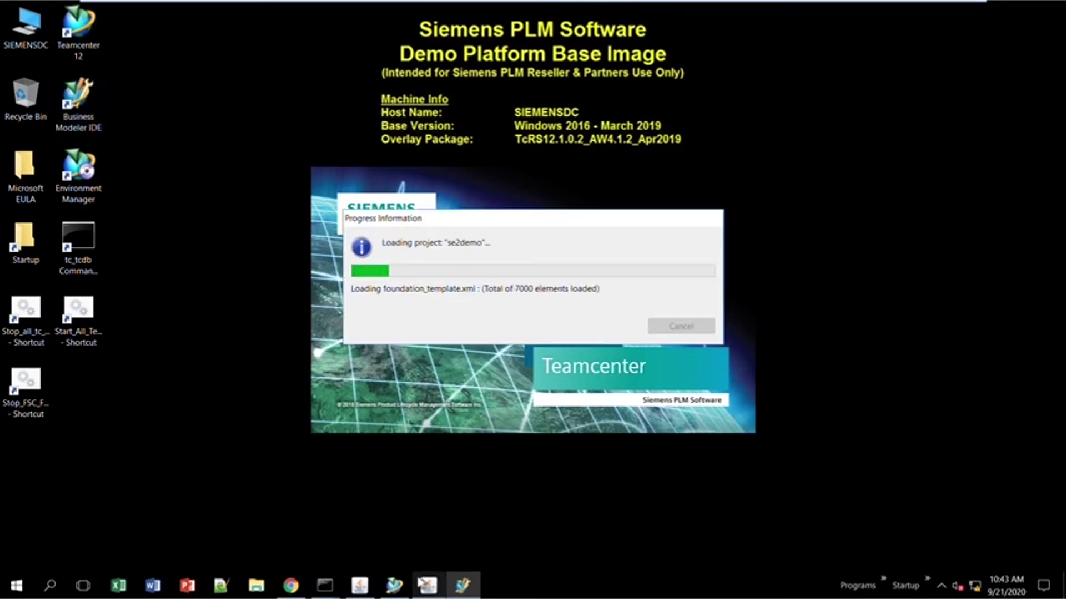
click(391, 587)
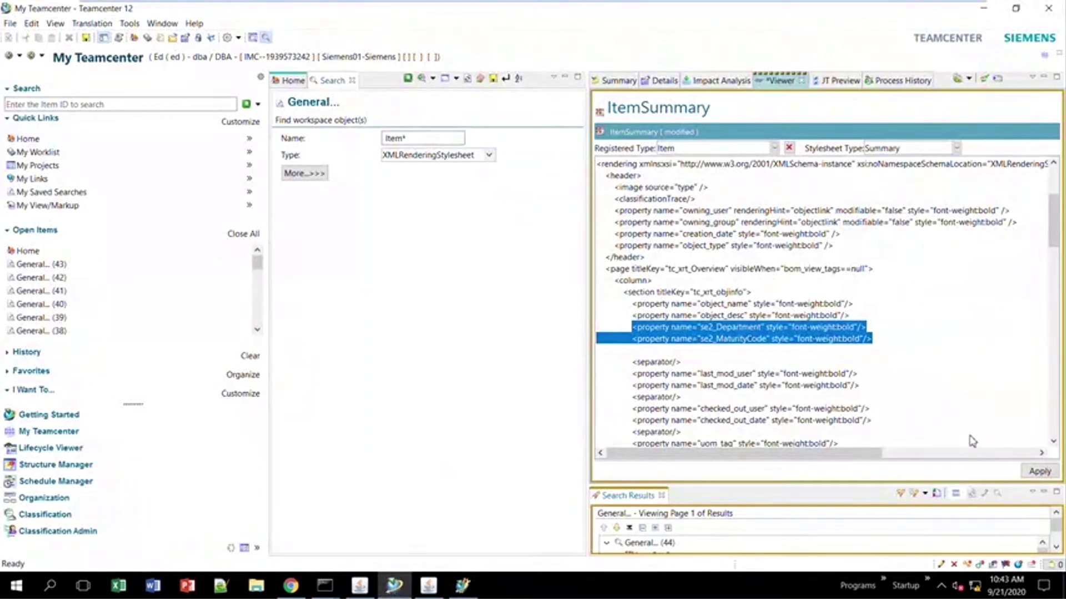
click(750, 357)
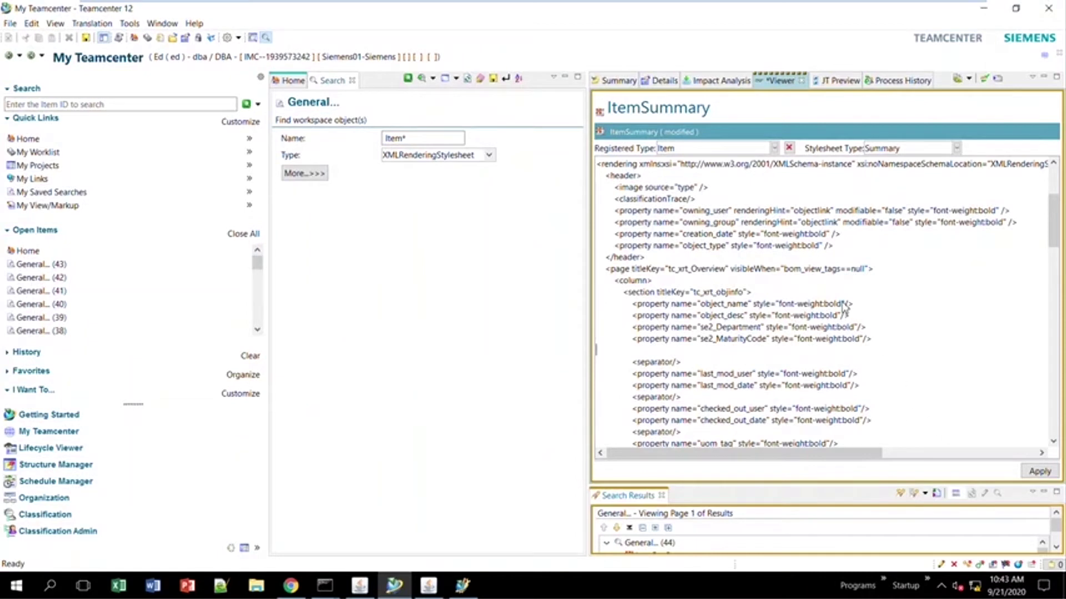
click(1039, 471)
click(286, 83)
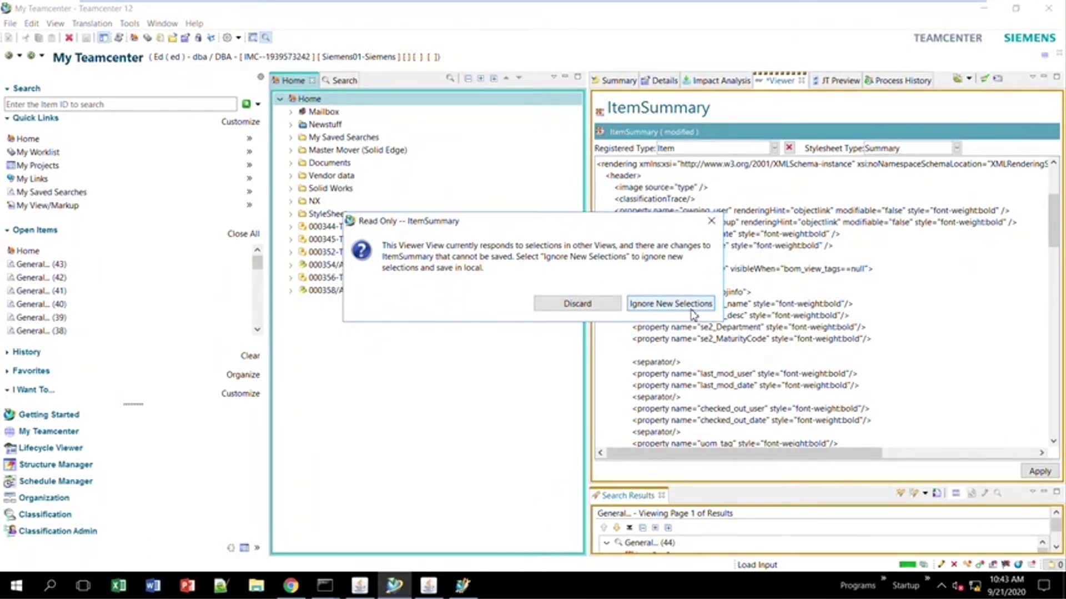
Step: Discard the unsaved changes and reload ItemSummary from the search results
click(572, 305)
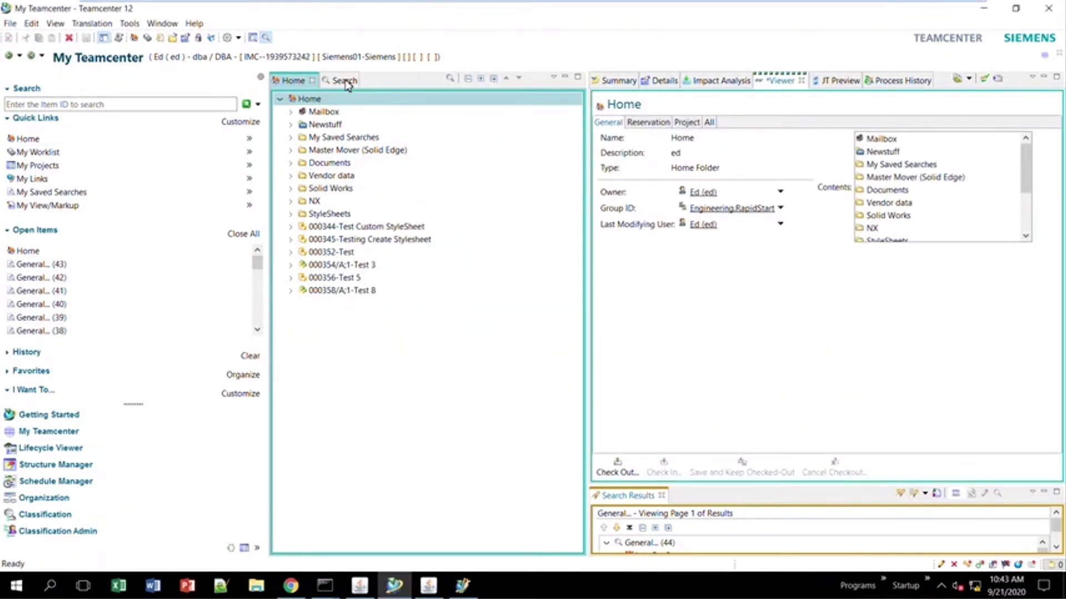
click(344, 81)
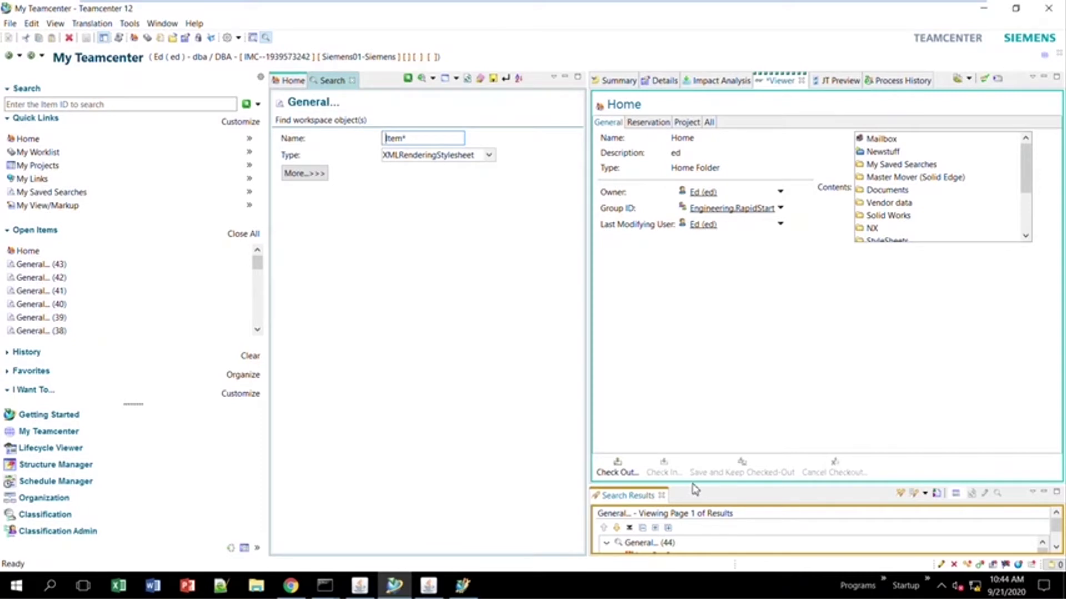
drag(694, 487, 702, 451)
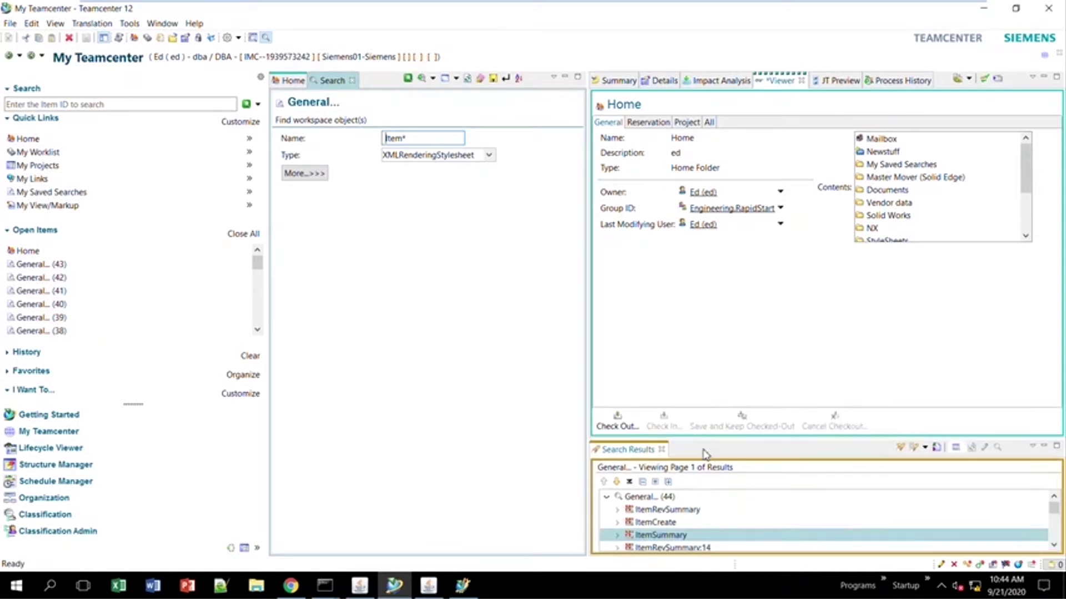
click(678, 536)
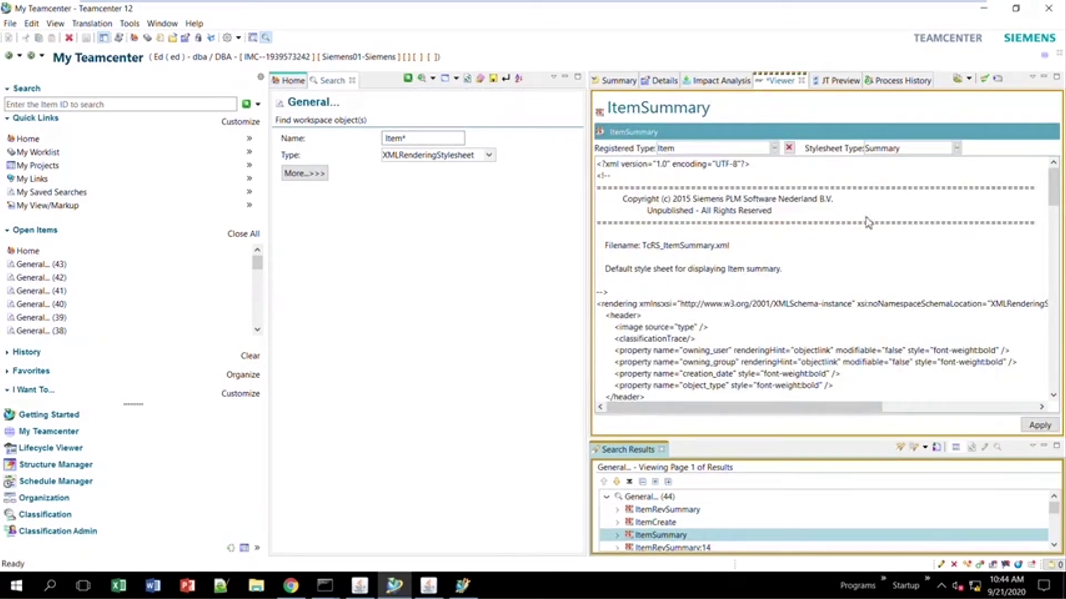
Step: Paste the se2_Department and se2_MaturityCode lines after object_desc and apply the change
scroll(674, 388, down, 4)
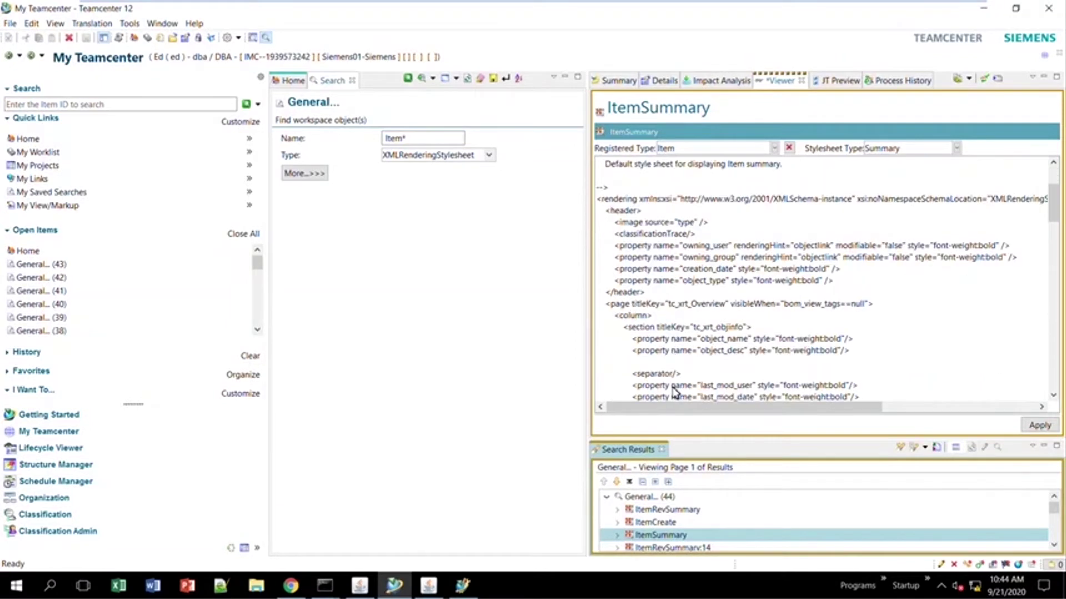
click(676, 333)
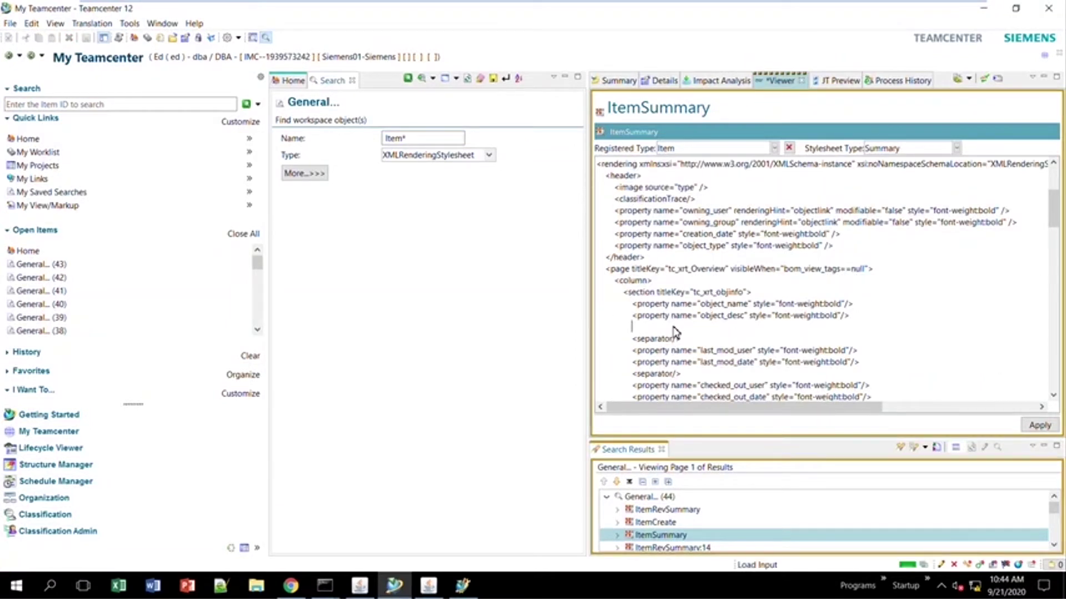
key(ctrl+v)
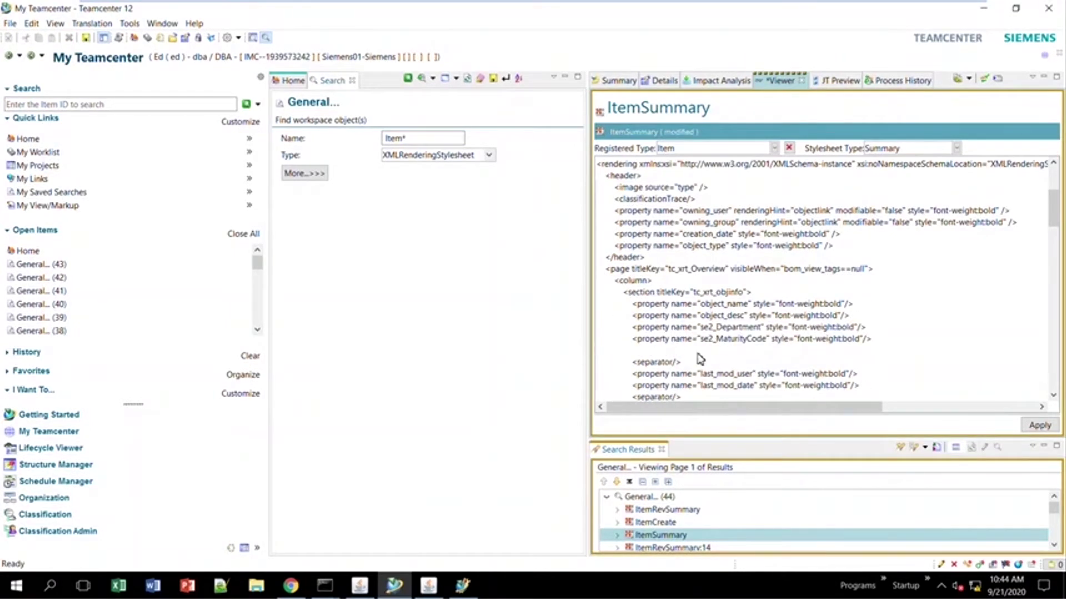
click(1039, 425)
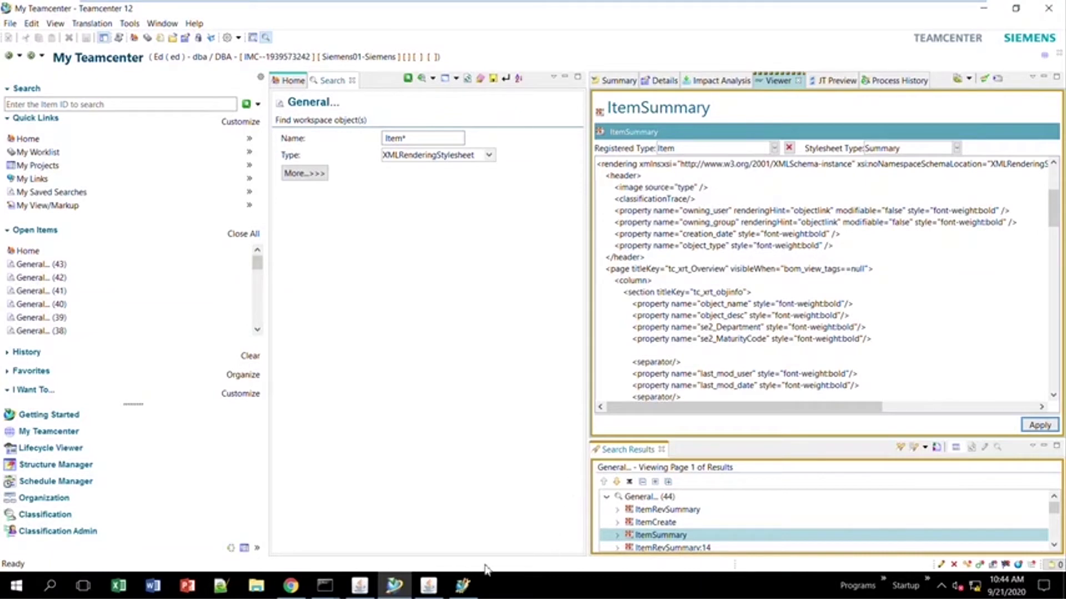
click(661, 524)
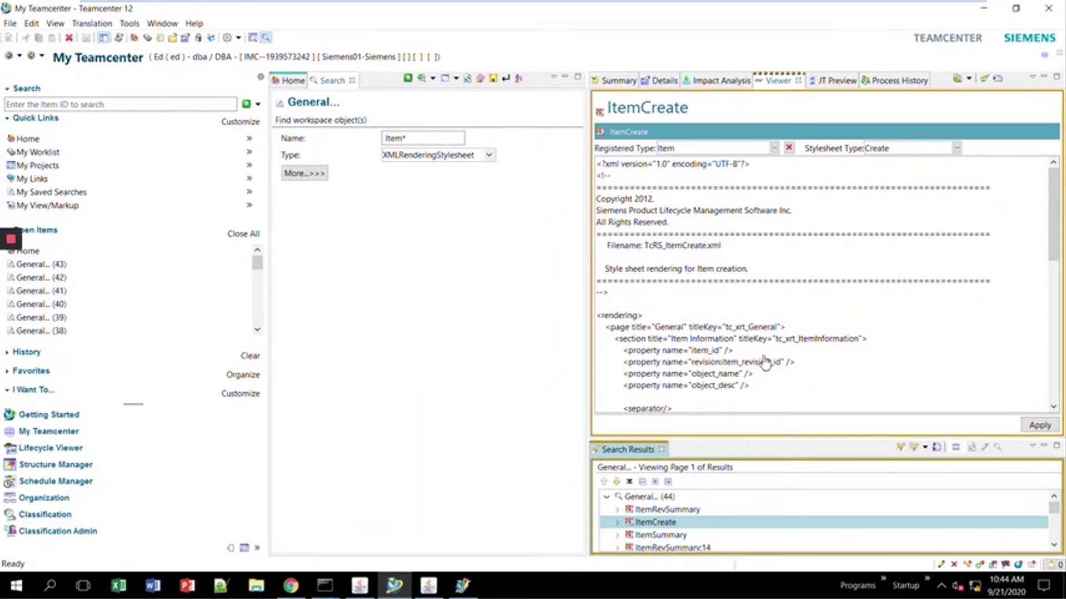
Step: Paste se2_Department and se2_MaturityCode lines after object_desc in ItemCreate and apply
scroll(749, 378, down, 2)
scroll(760, 379, down, 1)
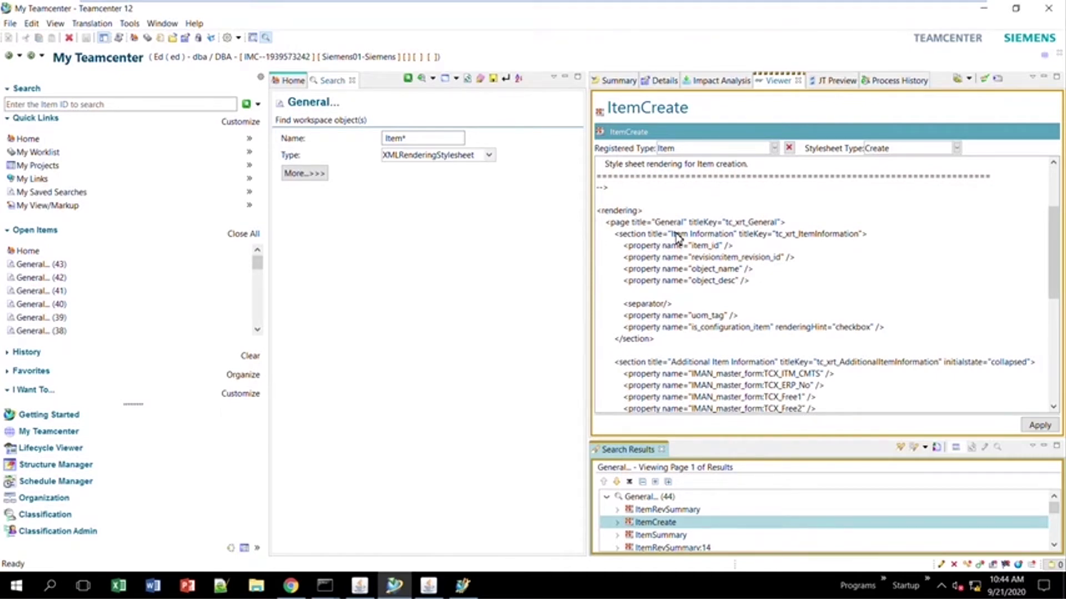
click(728, 286)
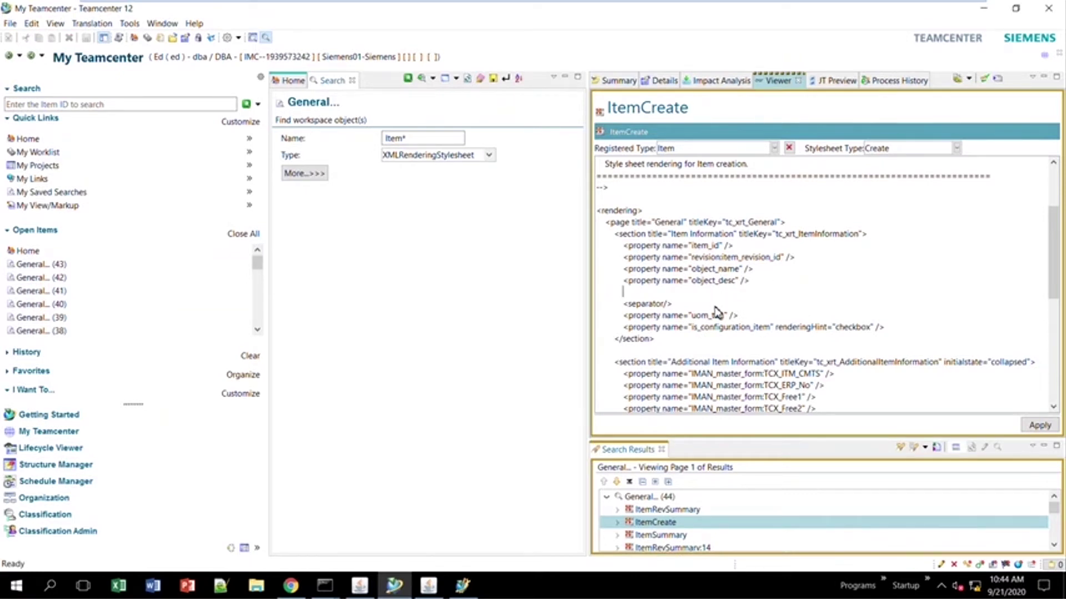
text(<property name="se2_Department" /> <property name="se2_MaturityCode" />)
drag(773, 305, 621, 297)
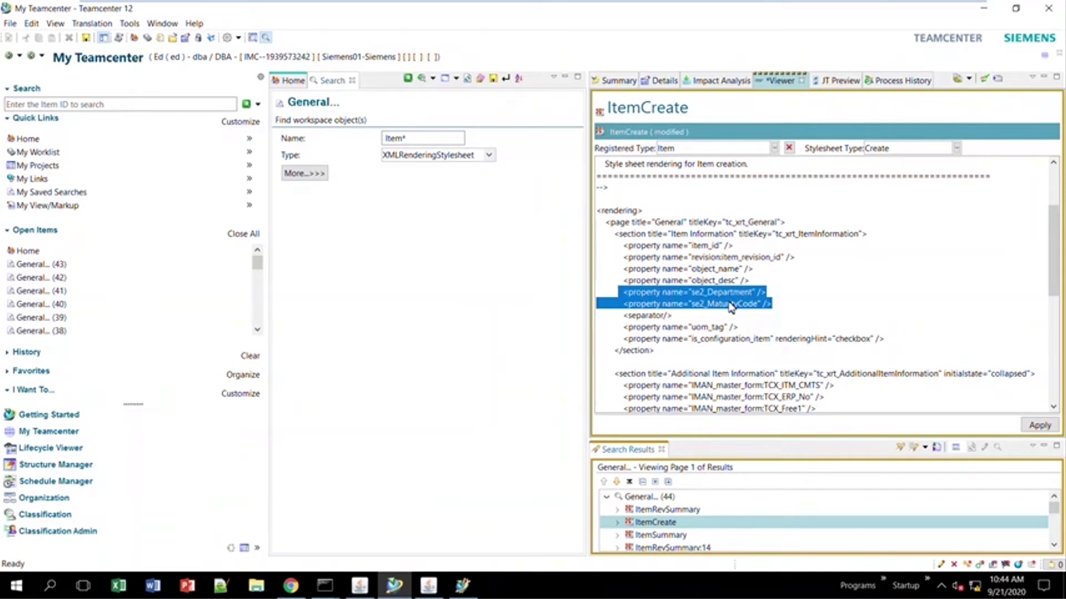
click(1032, 430)
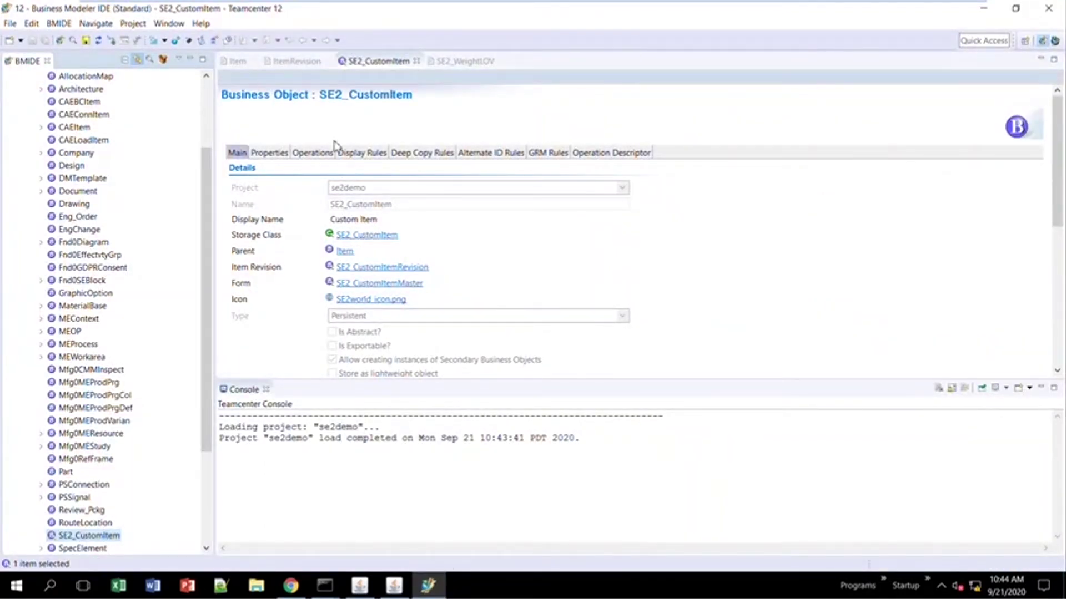
Step: Filter Item's properties by 'se2' to inspect se2_MaturityCode and se2_Department, then minimize the IDE
click(239, 68)
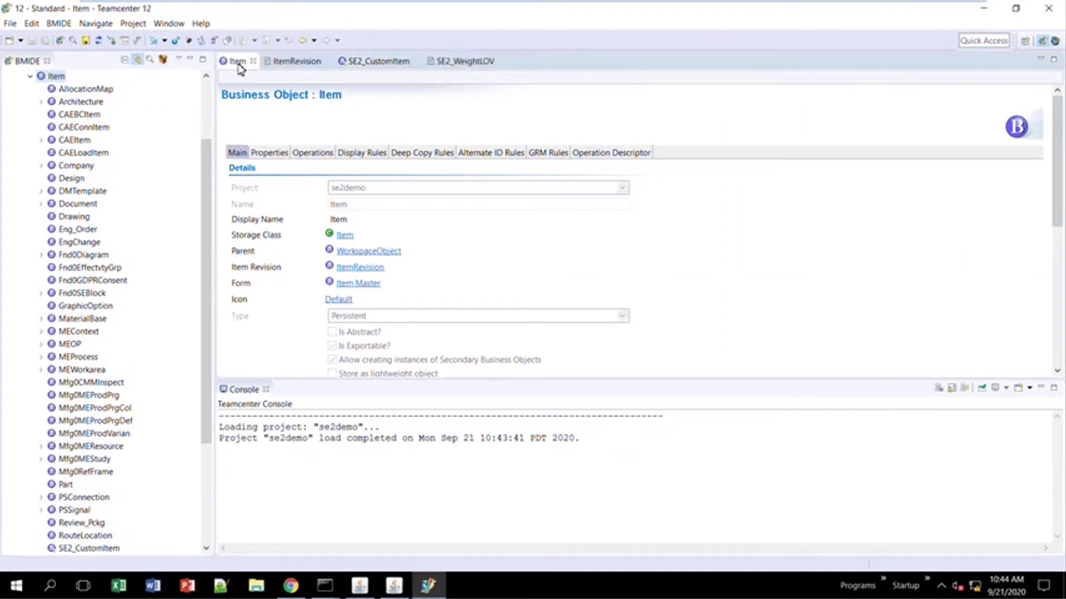
click(269, 153)
click(266, 390)
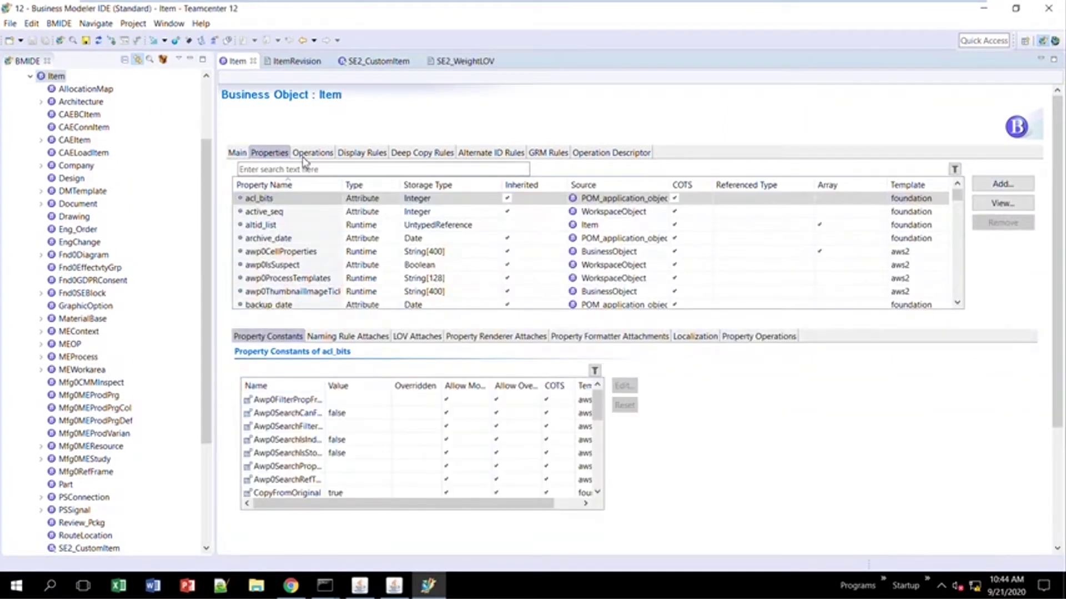
click(305, 172)
text(se2)
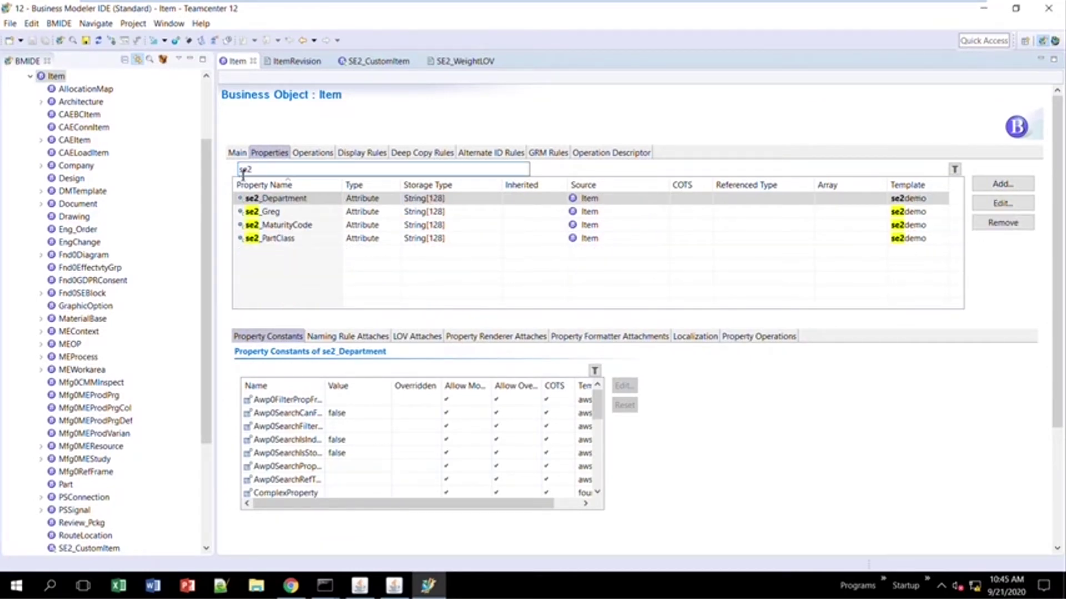
click(295, 228)
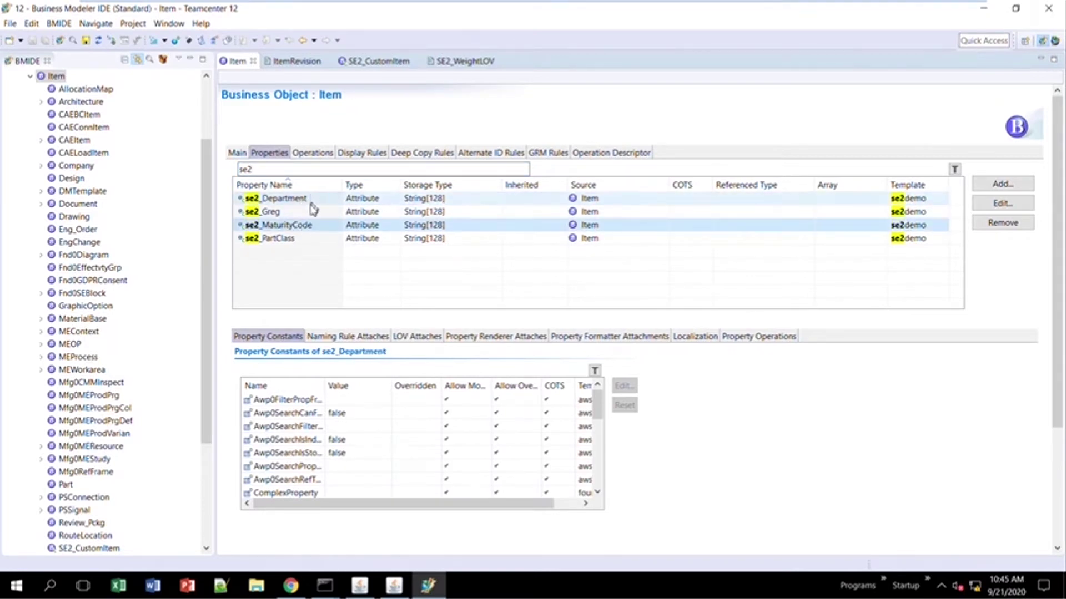
click(317, 201)
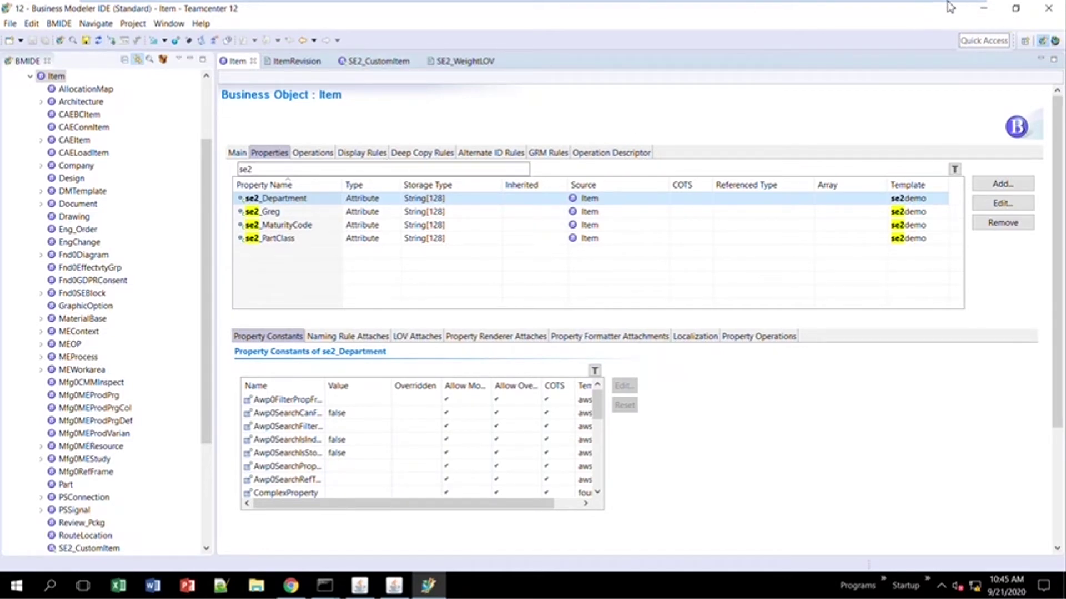
click(991, 14)
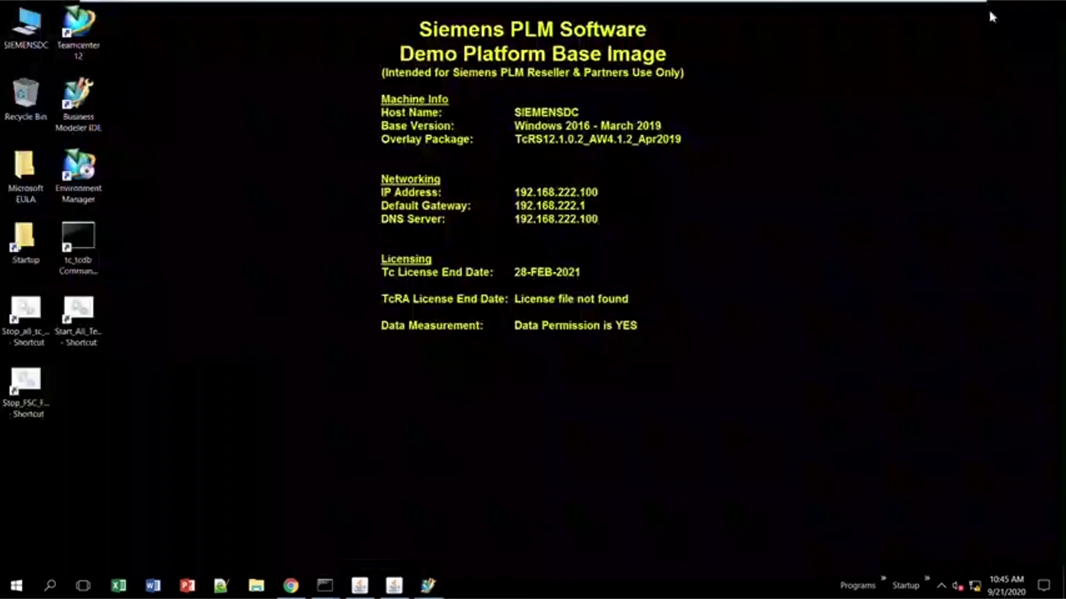
Step: Verify the Teamcenter 12 shortcut target ends with portal.bat -clean, then launch Teamcenter 12
double_click(92, 52)
right_click(89, 48)
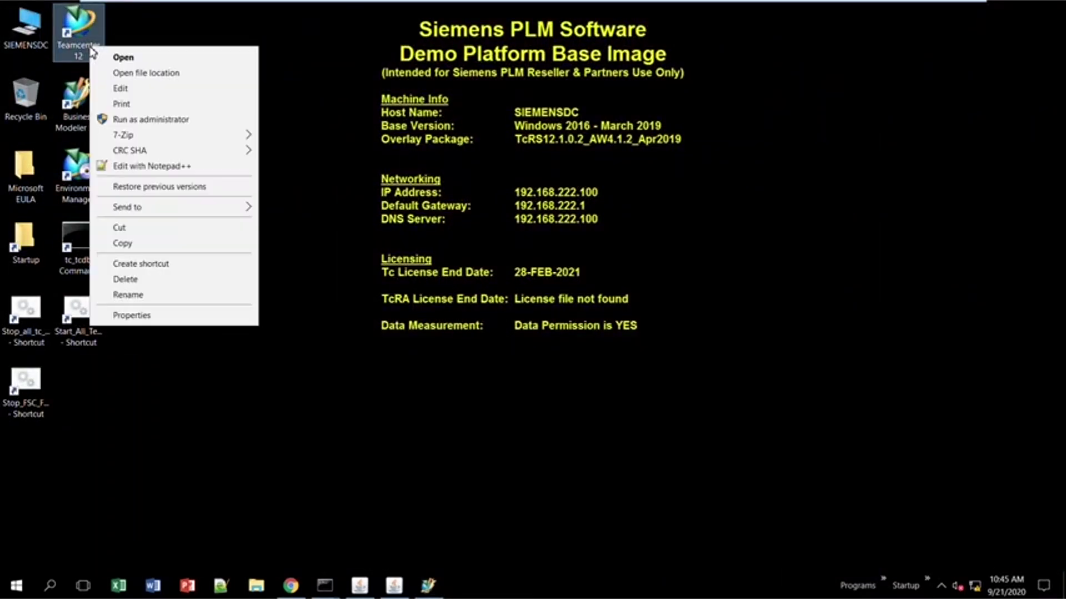
click(194, 316)
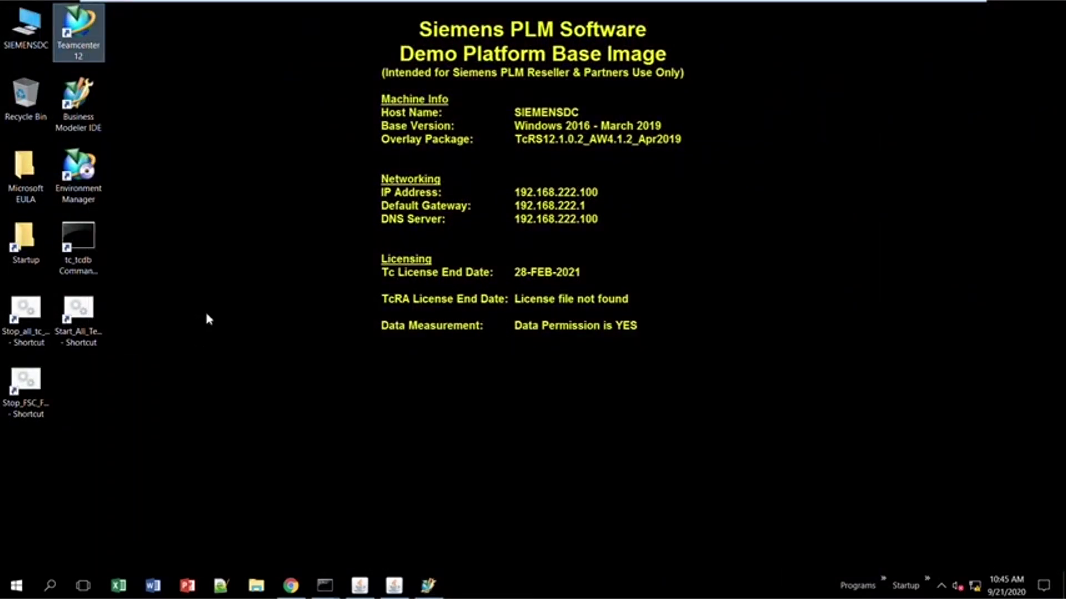
click(329, 181)
double_click(309, 182)
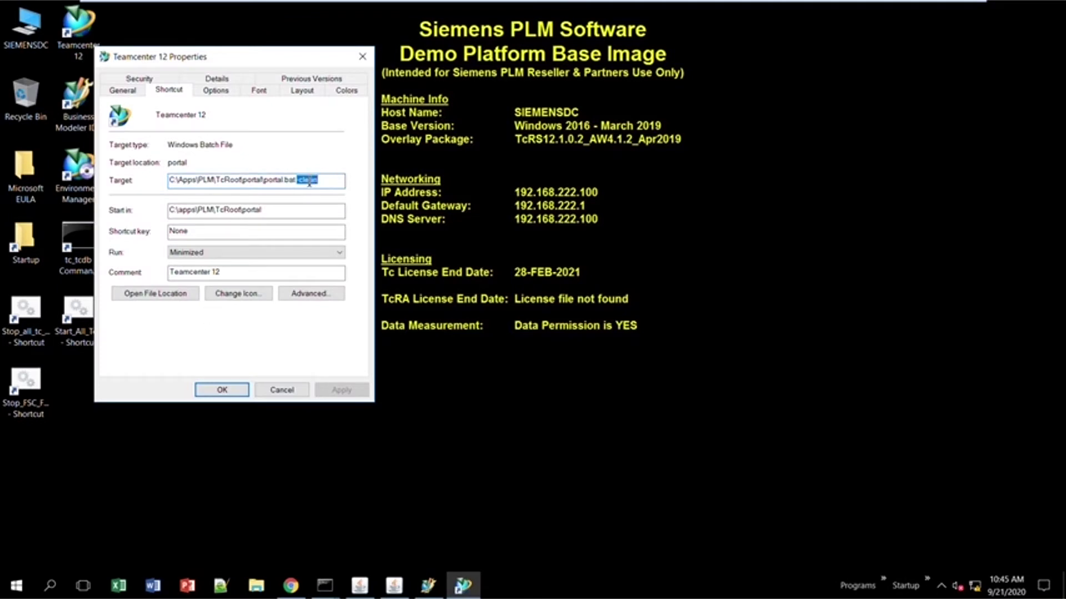
click(325, 182)
drag(319, 183, 297, 183)
click(334, 185)
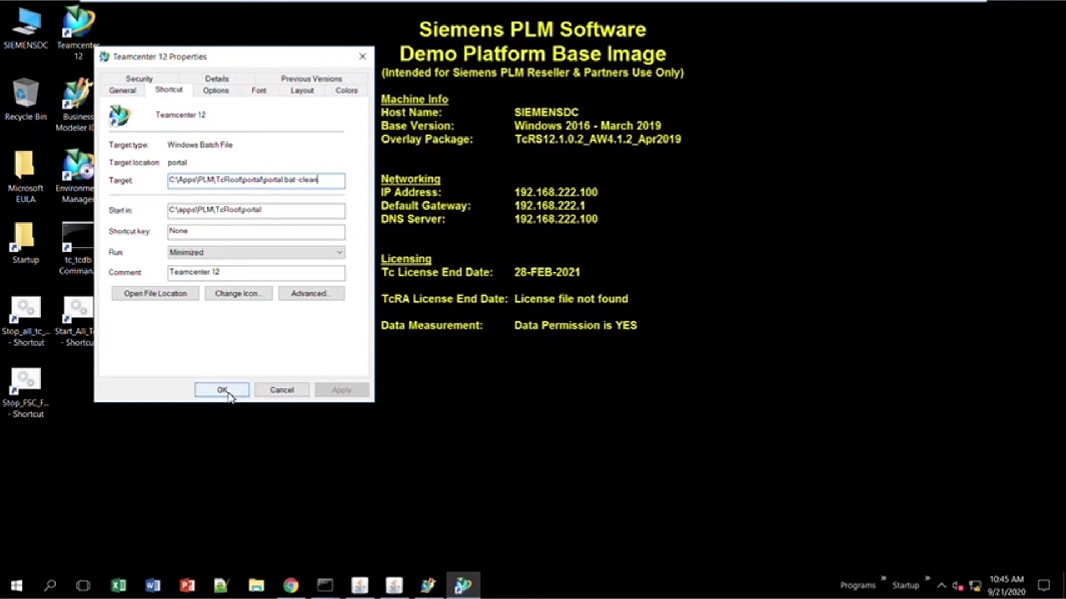
click(222, 391)
double_click(78, 33)
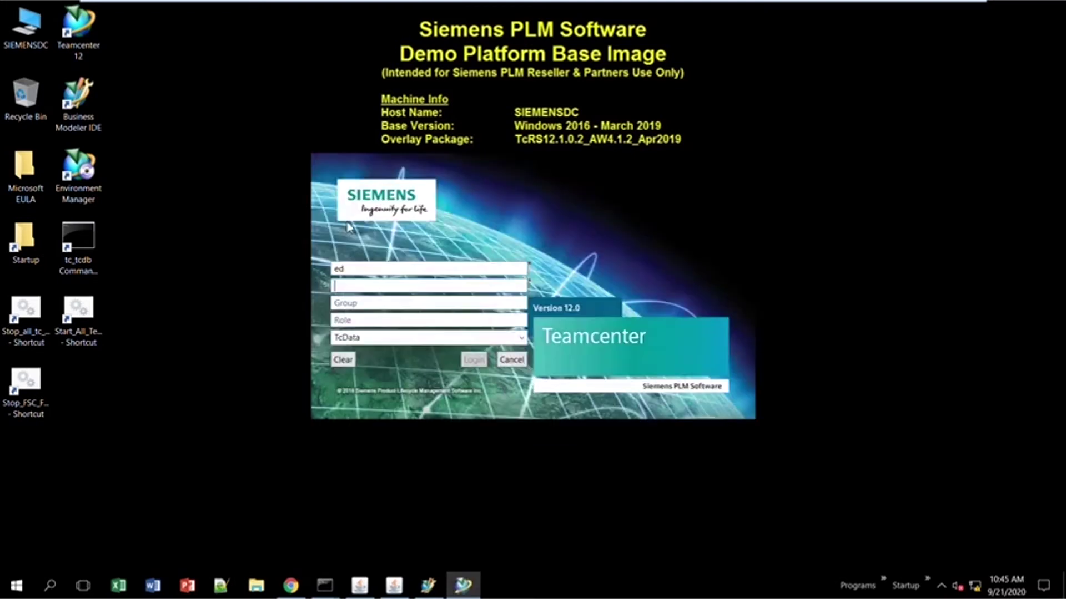
Step: Log in with the password, show the Home folder, and open a New Item dialog with Ctrl+N
click(475, 361)
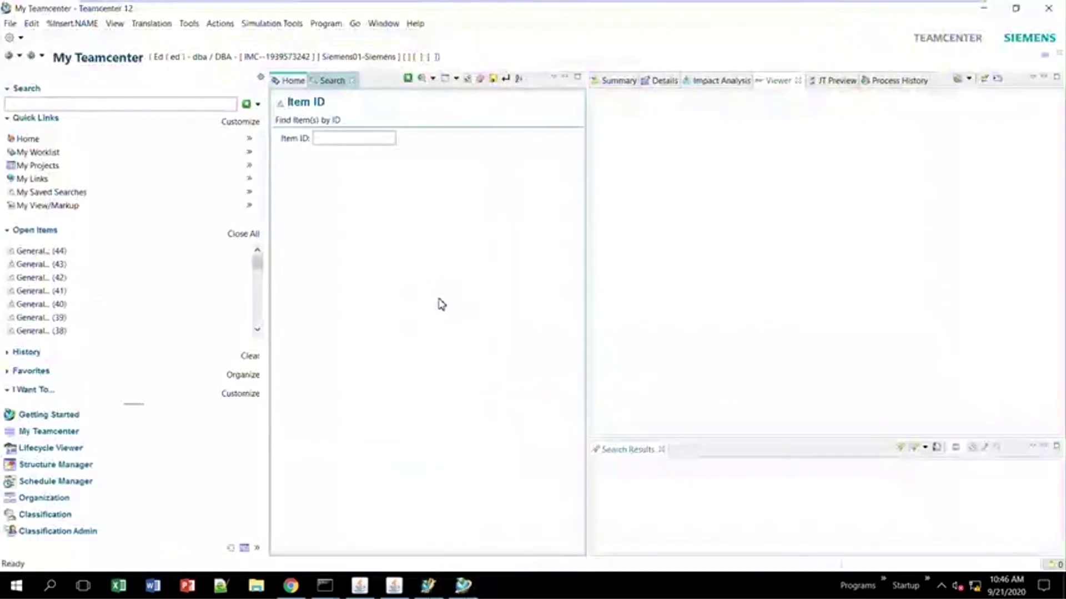
click(294, 82)
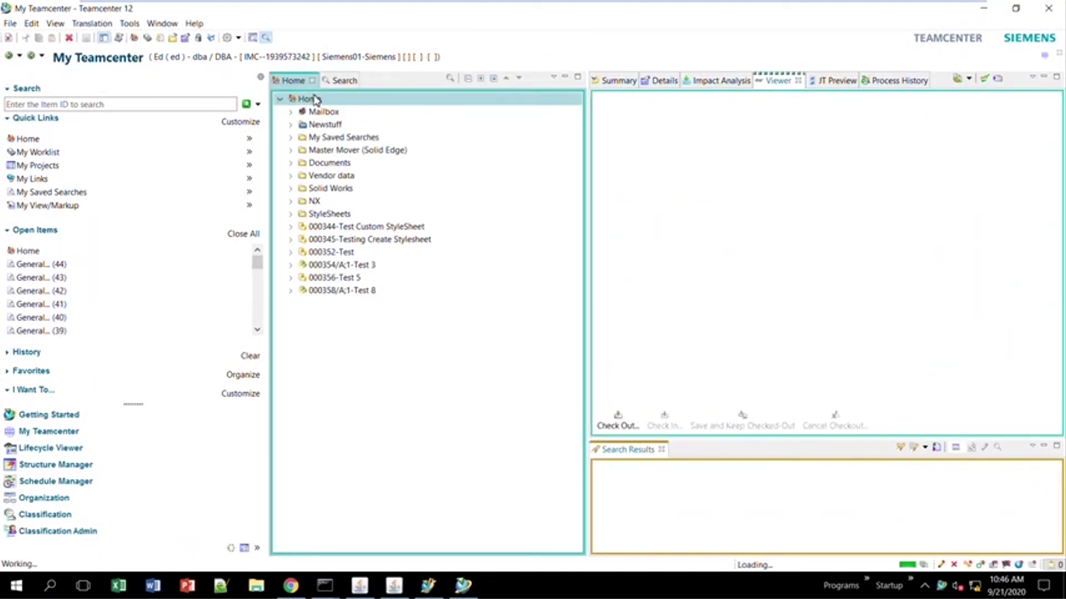
key(ctrl+n)
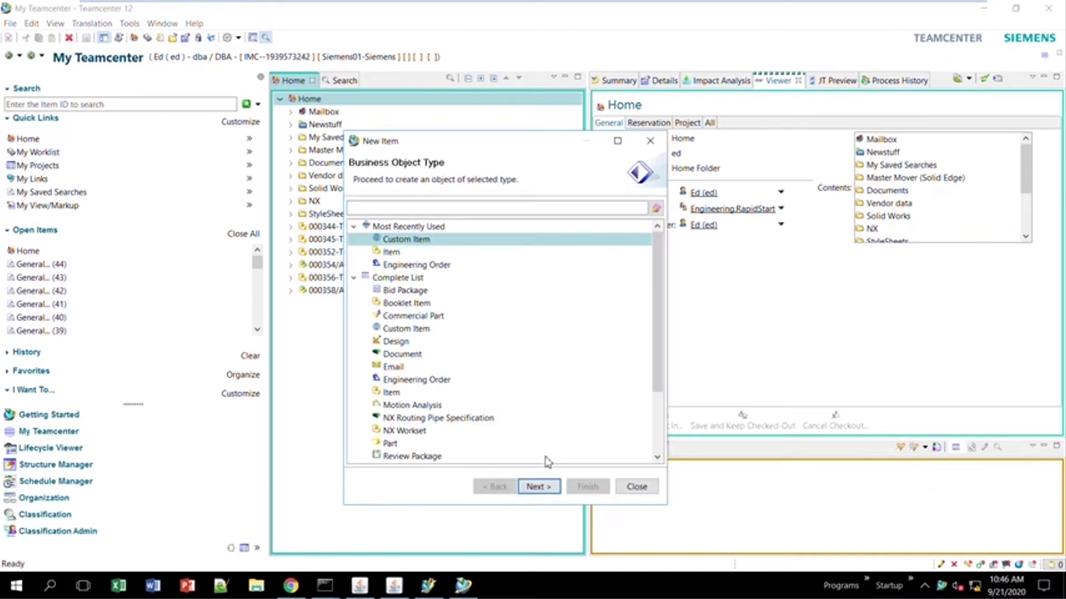
Step: Choose the plain Item type and auto-assign item ID 000376 with revision A
click(541, 488)
click(499, 488)
click(391, 252)
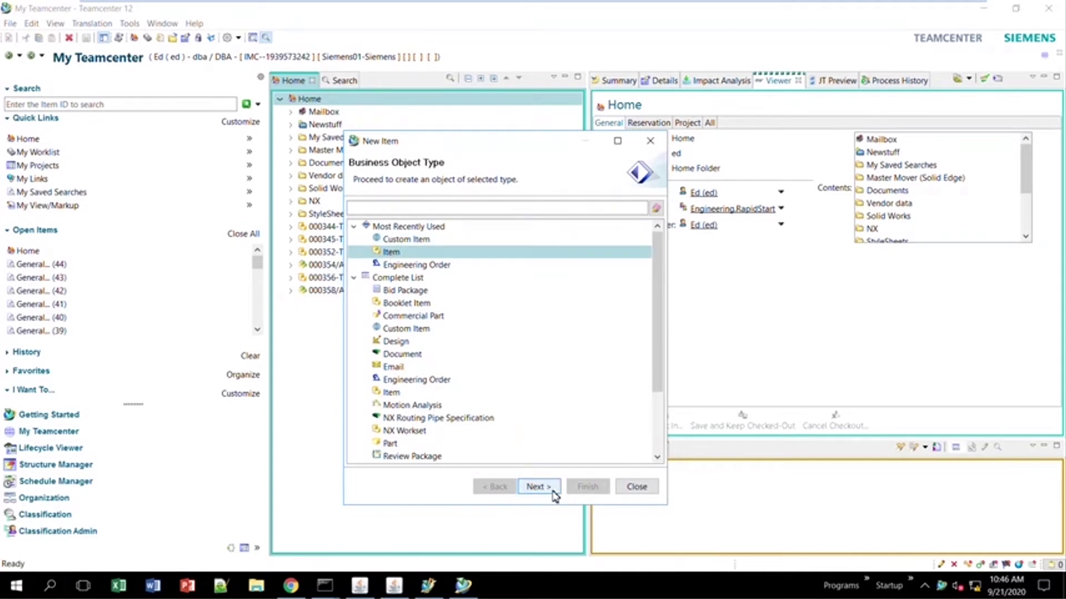
click(537, 488)
click(556, 268)
click(554, 289)
Step: Enter name Demo 2, Department Qaulity and Maturity Code 87R9, then create the item
click(511, 306)
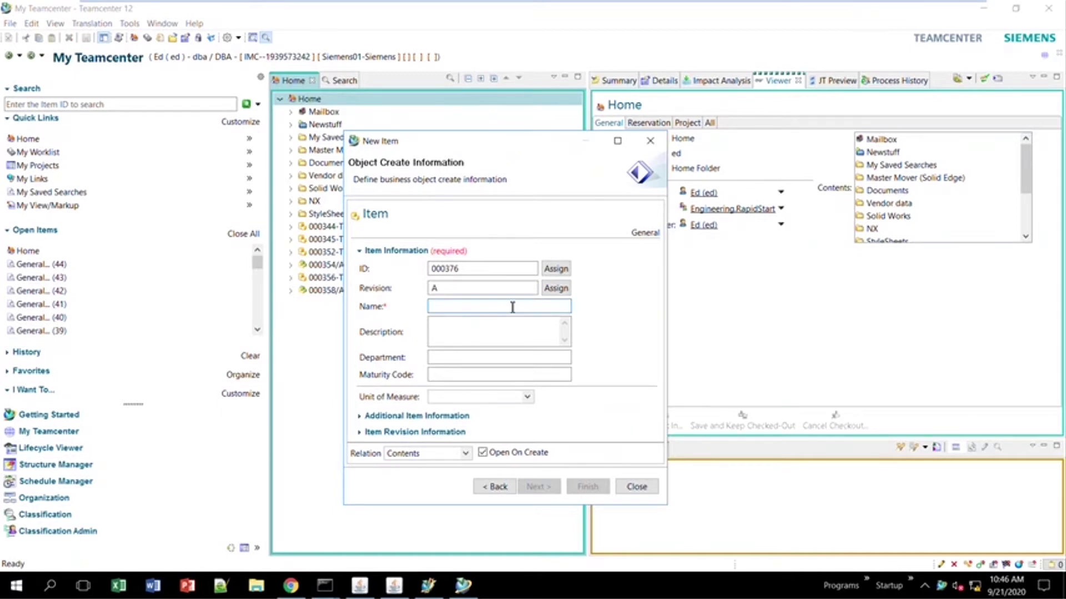
text(Demo 2)
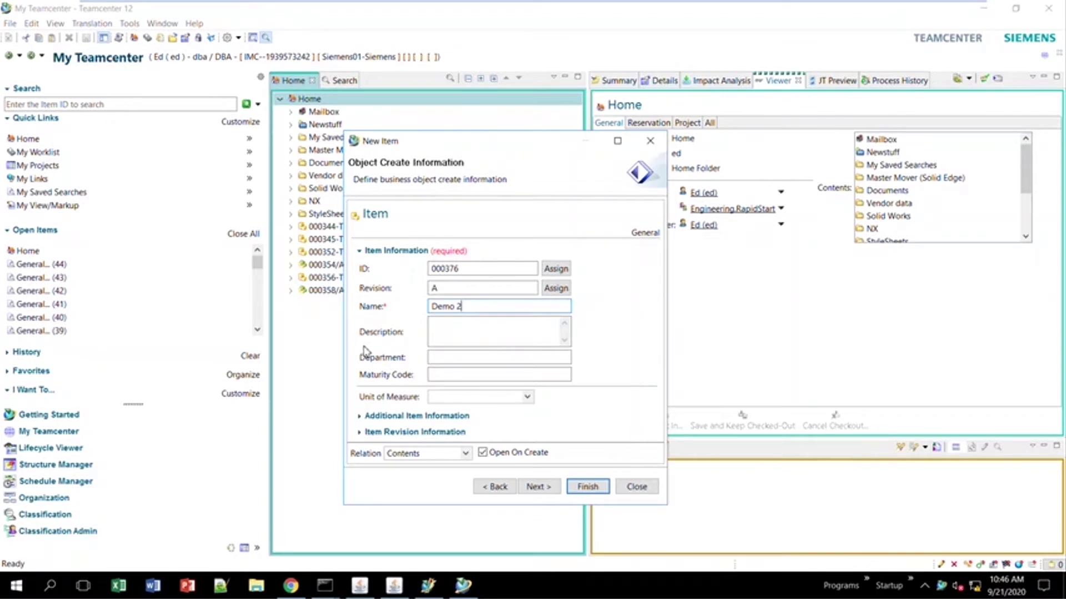
click(436, 356)
text(Qaulity)
key(Tab)
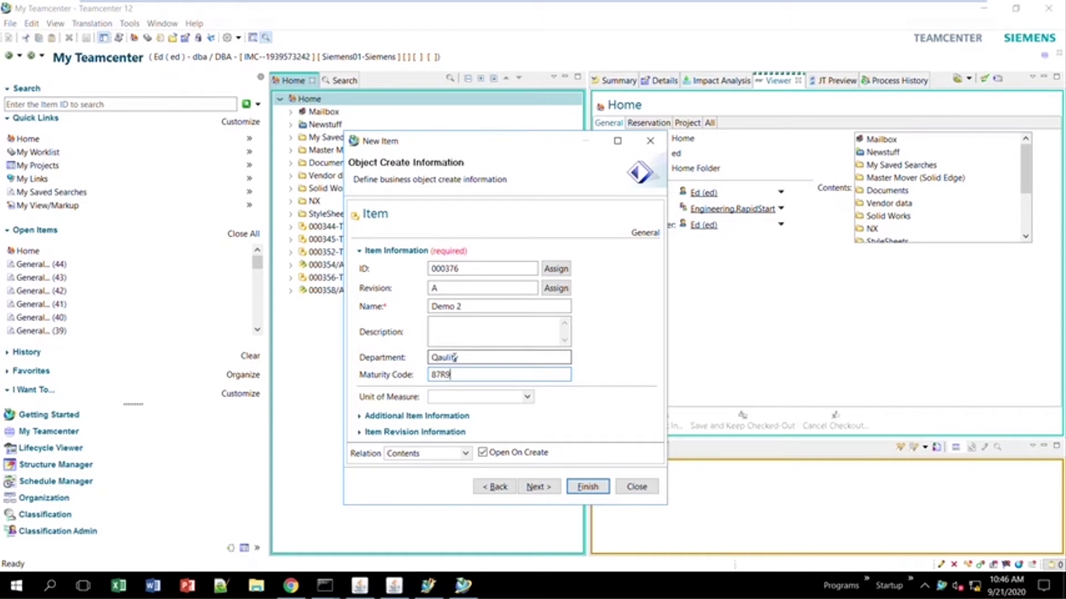
click(587, 488)
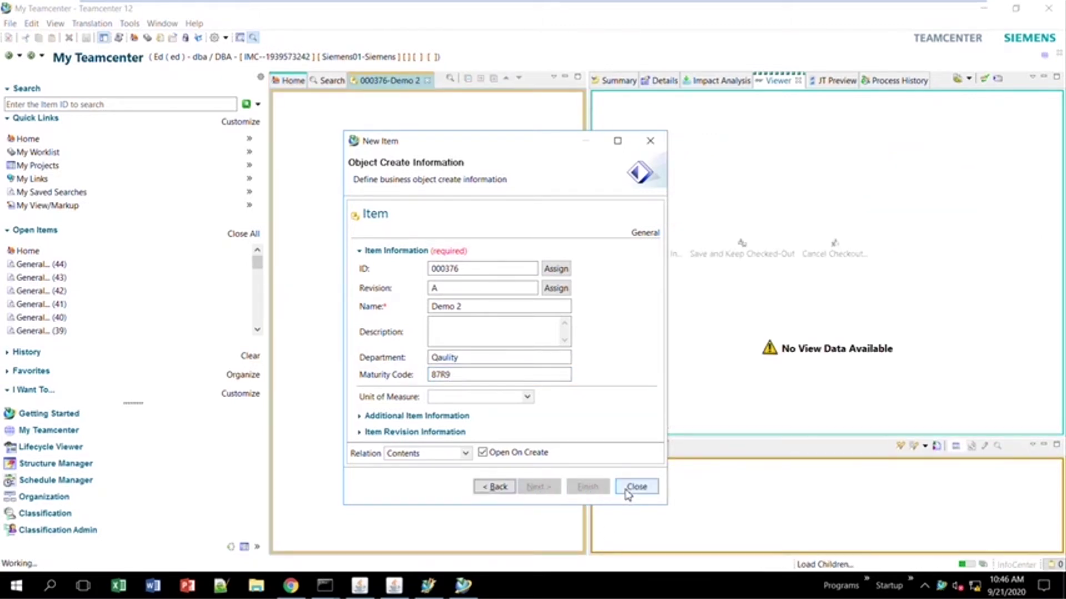
Step: Review revision 000376/A;1-Demo 2's Summary properties, then open the search type list on the Search tab
click(629, 491)
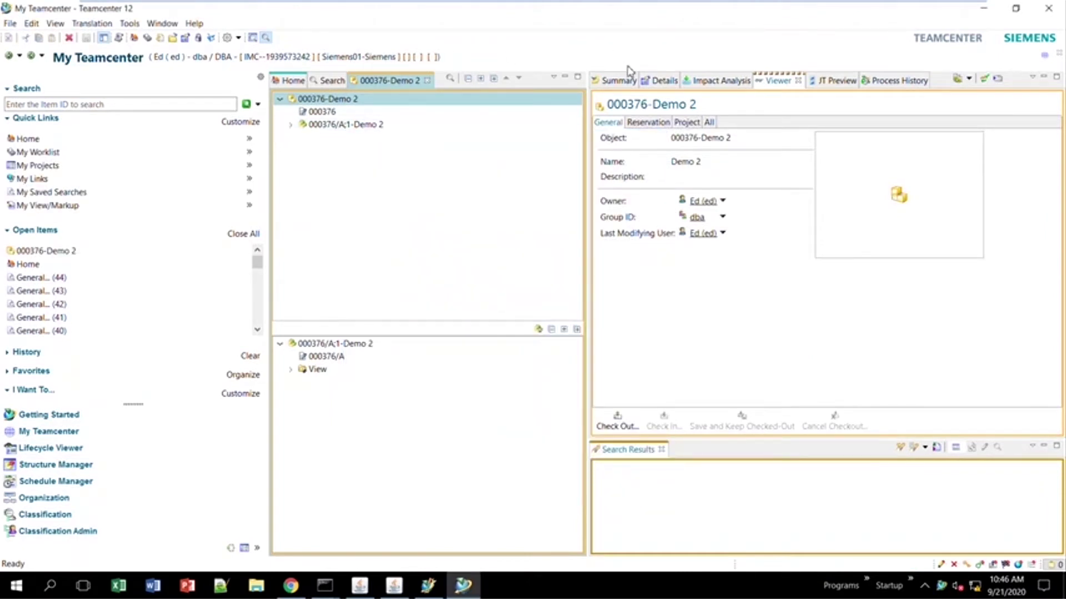
click(618, 81)
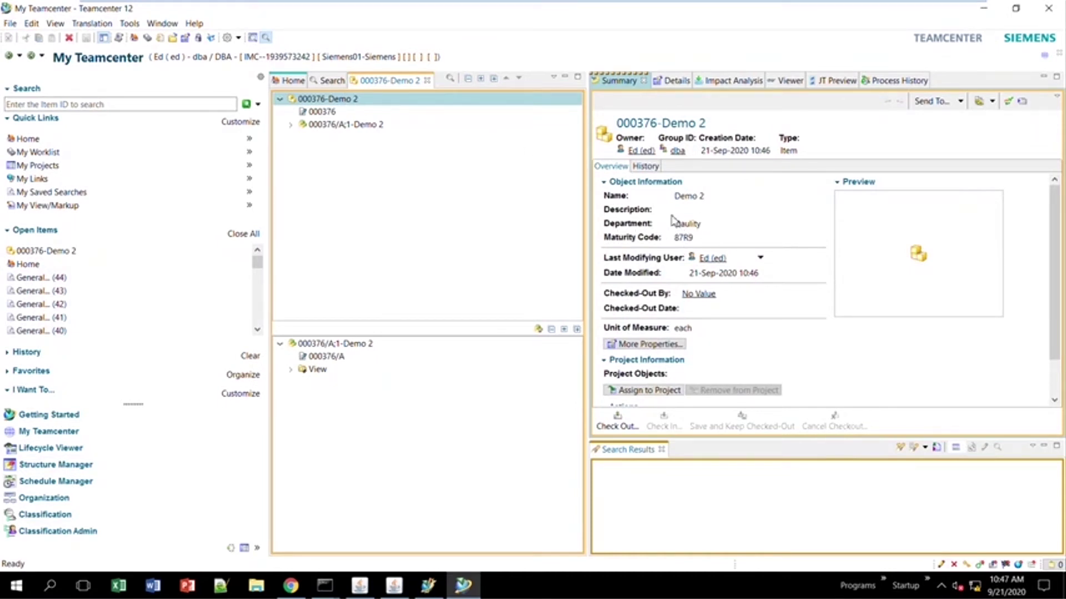
click(315, 129)
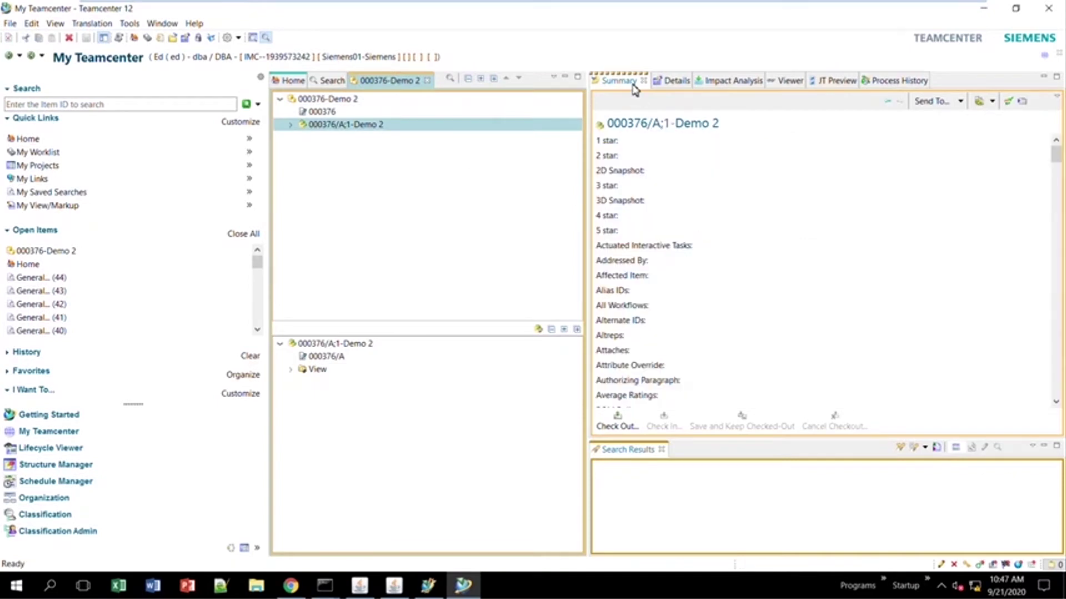
click(290, 124)
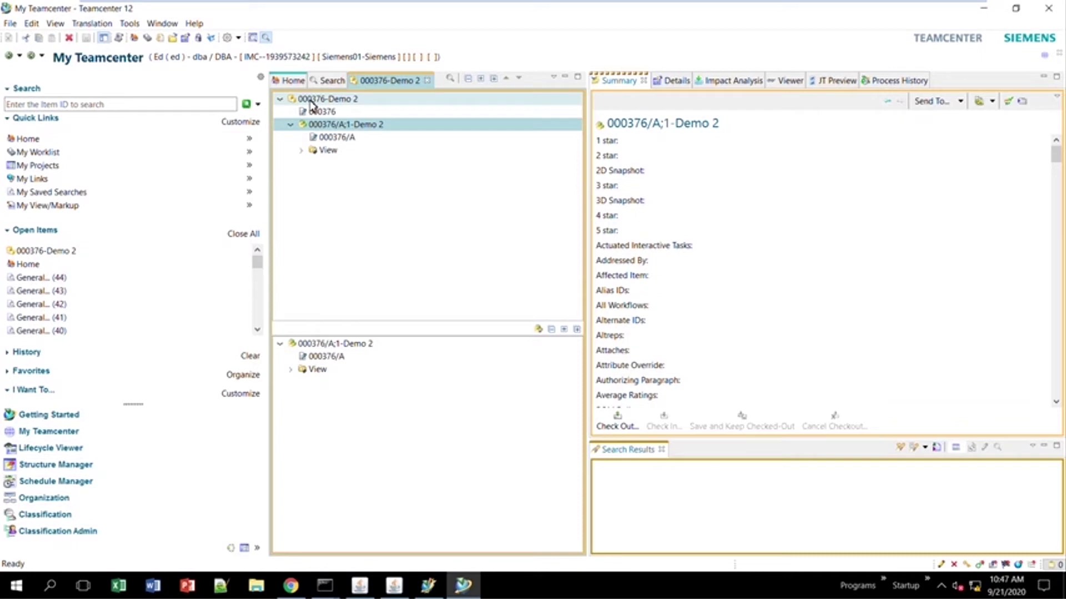
click(329, 80)
click(473, 98)
click(488, 110)
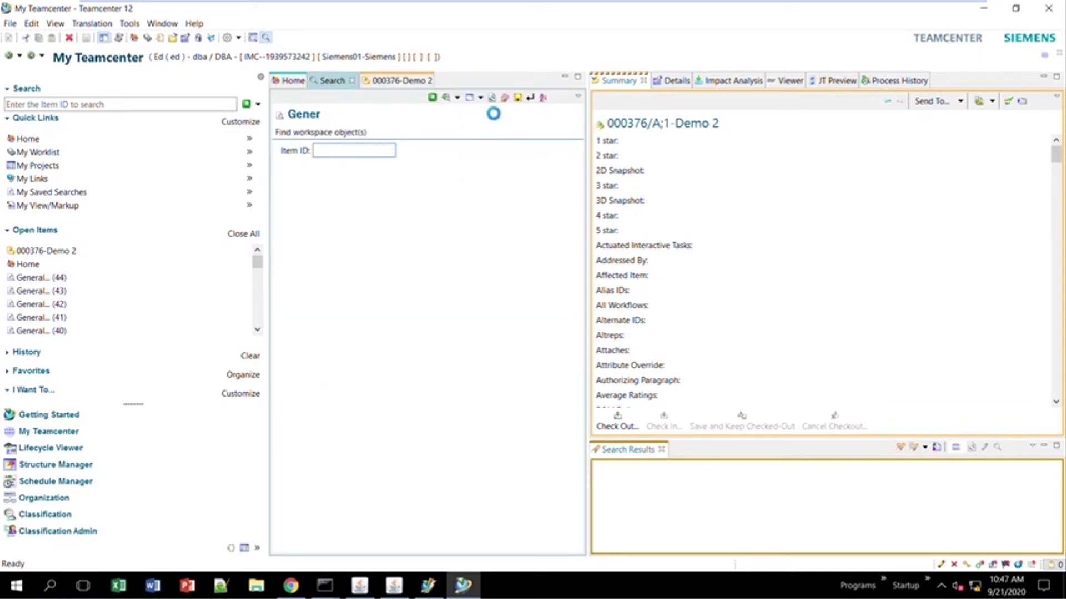
click(503, 98)
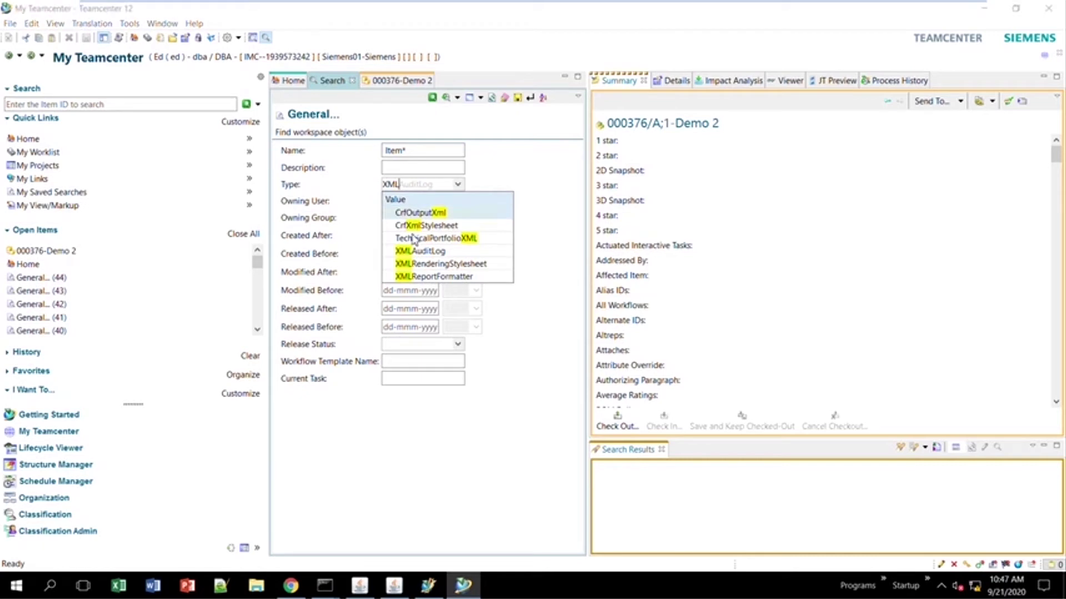
click(408, 262)
click(431, 97)
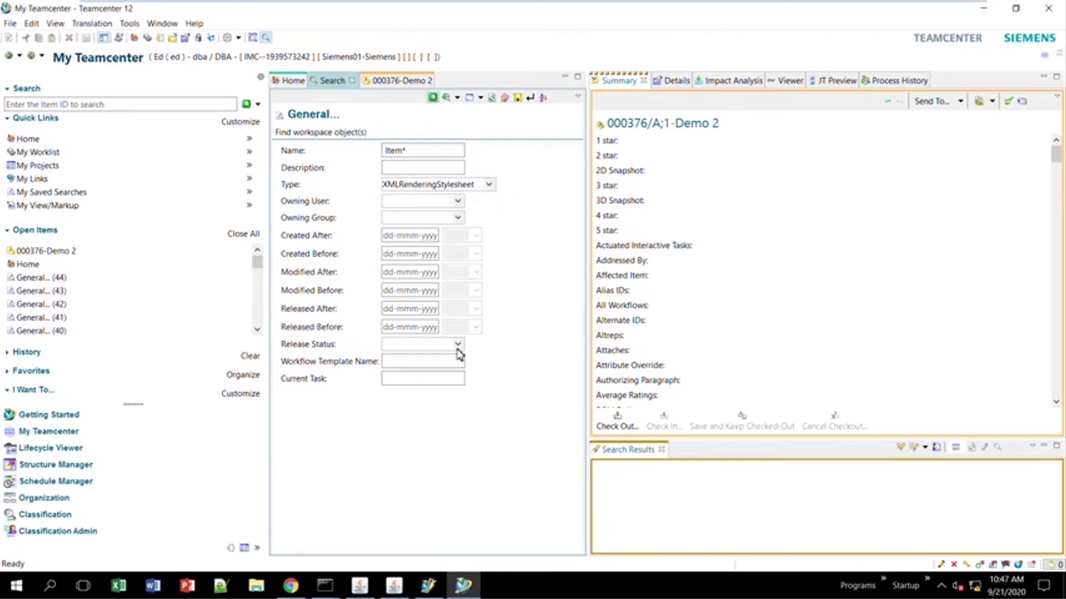
click(659, 508)
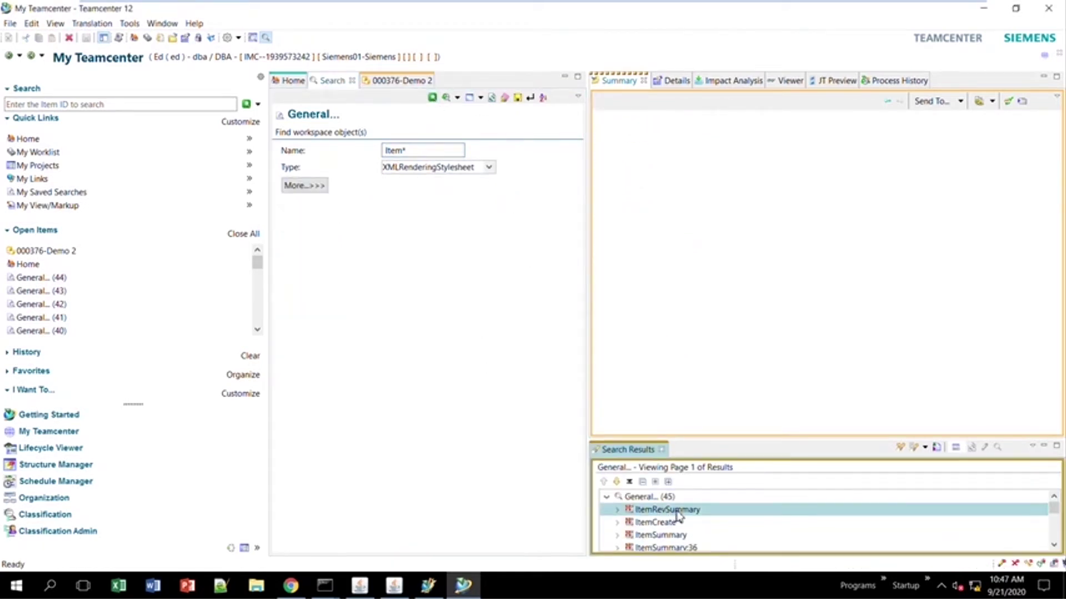
scroll(682, 536, down, 1)
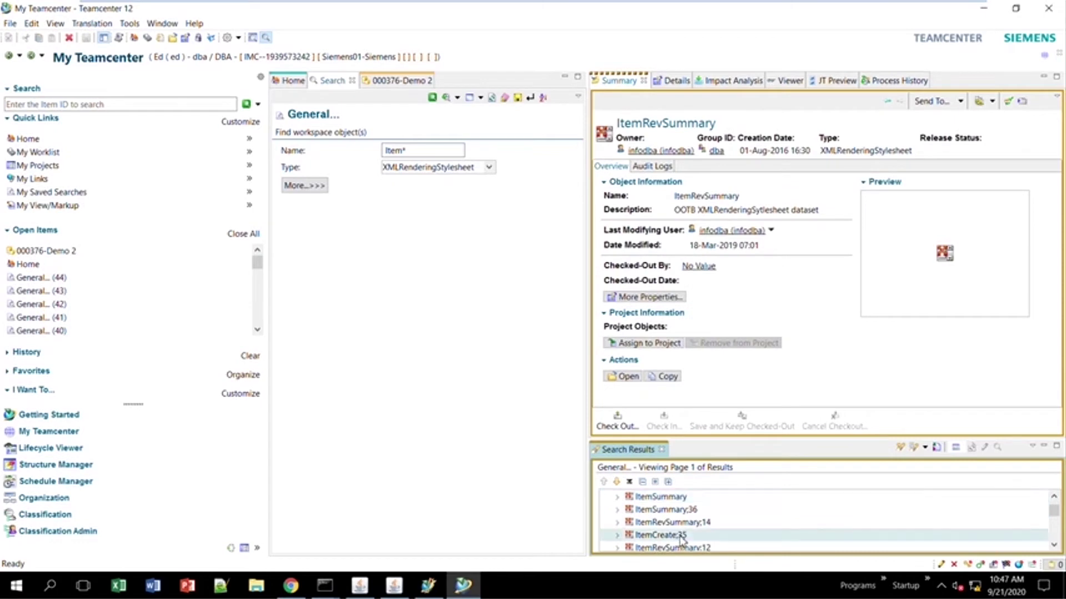
scroll(680, 532, up, 1)
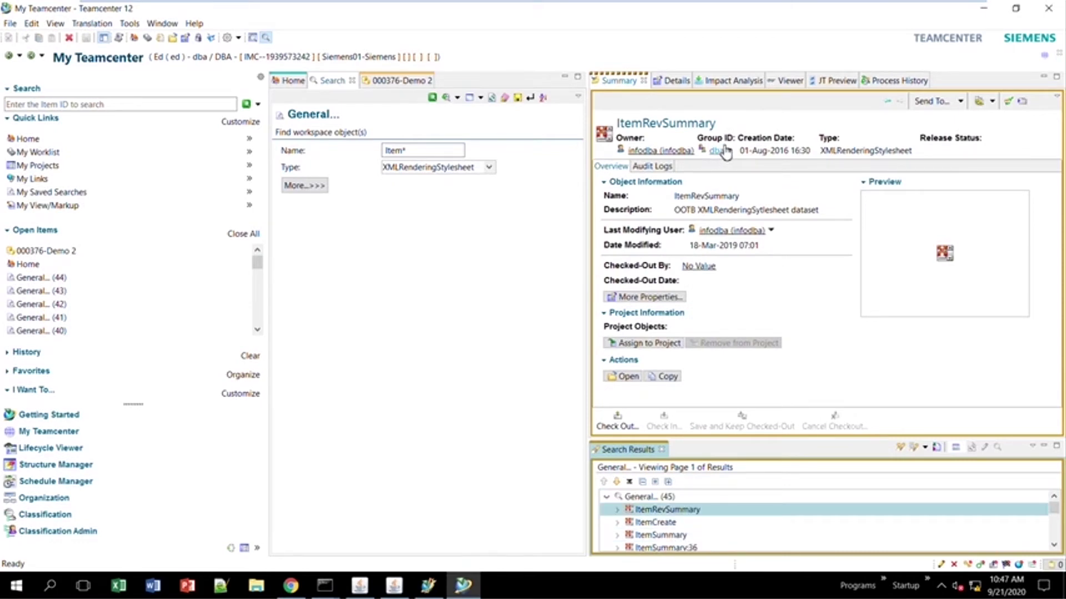
Step: Show the ItemRevSummary stylesheet's XML contents in the Viewer tab
click(784, 82)
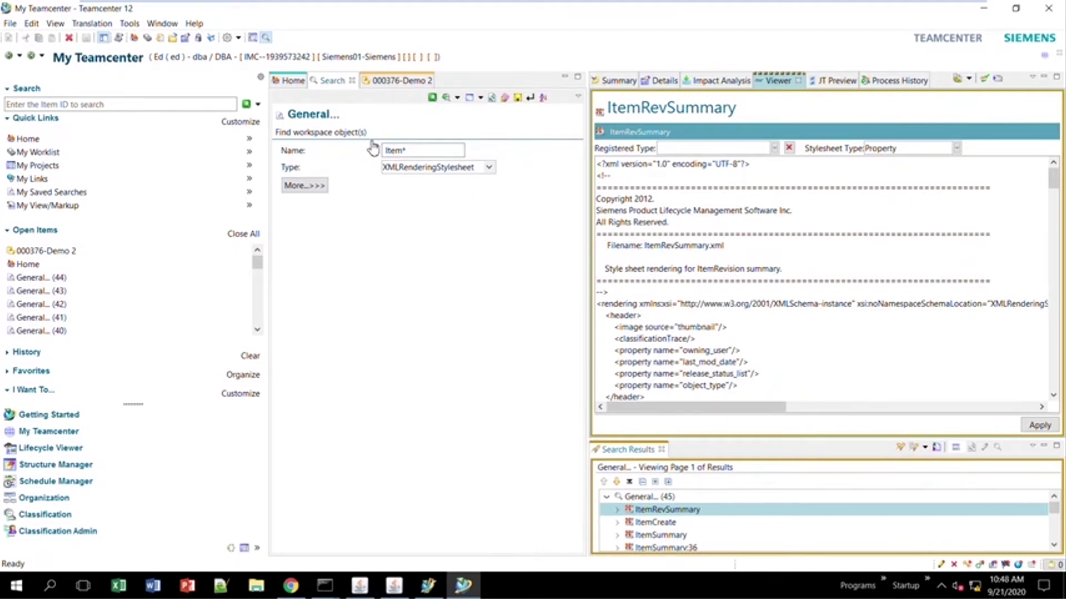
Step: In BMIDE, filter SE2_CustomItem's properties by se2 and review Department, MaturityCode, Sector and Weight
click(428, 586)
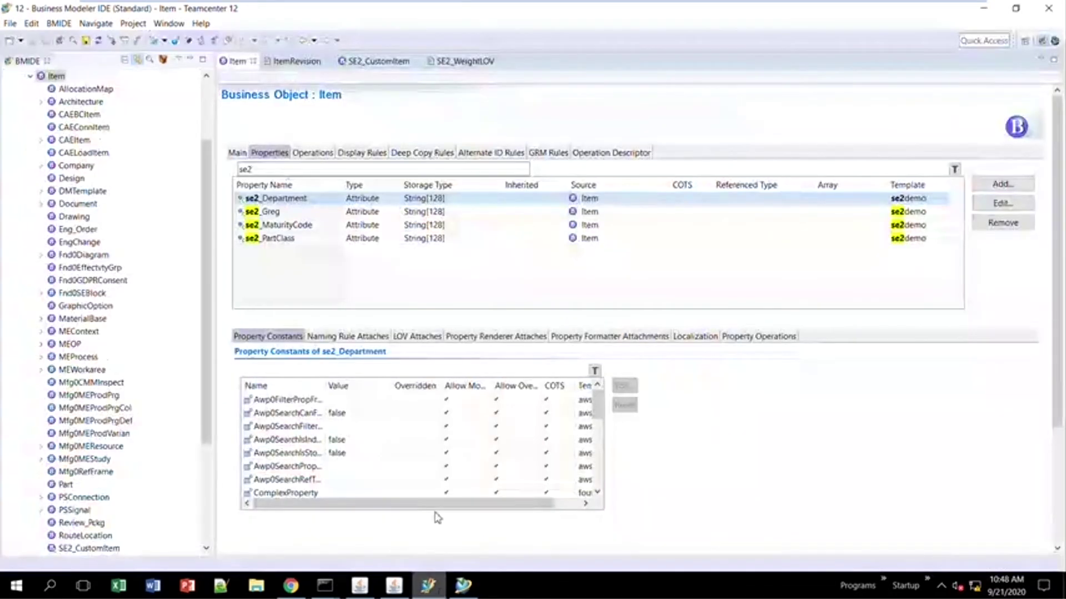
click(395, 66)
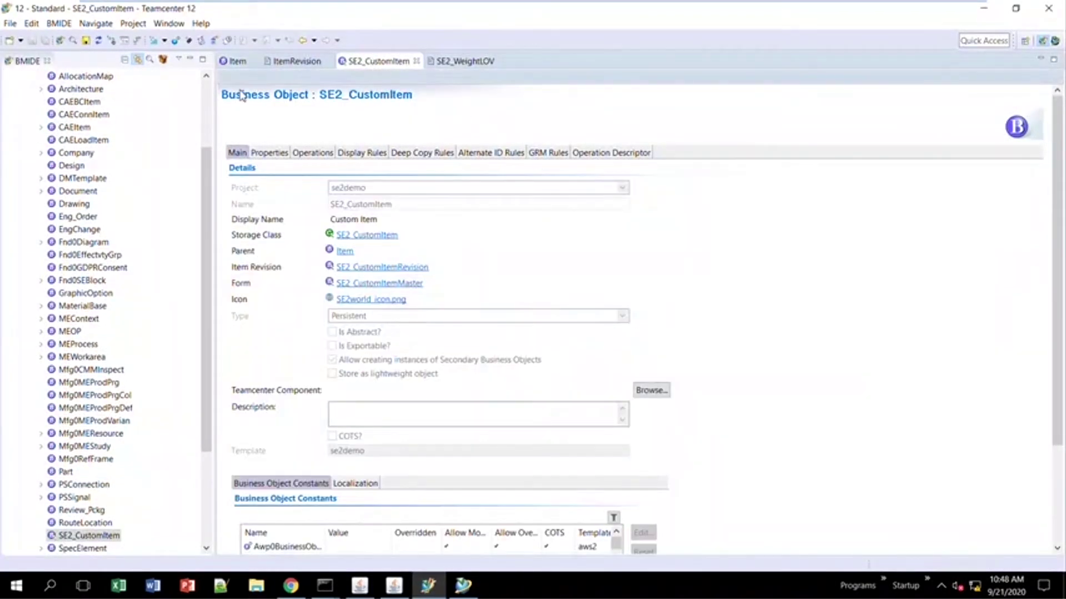
click(275, 153)
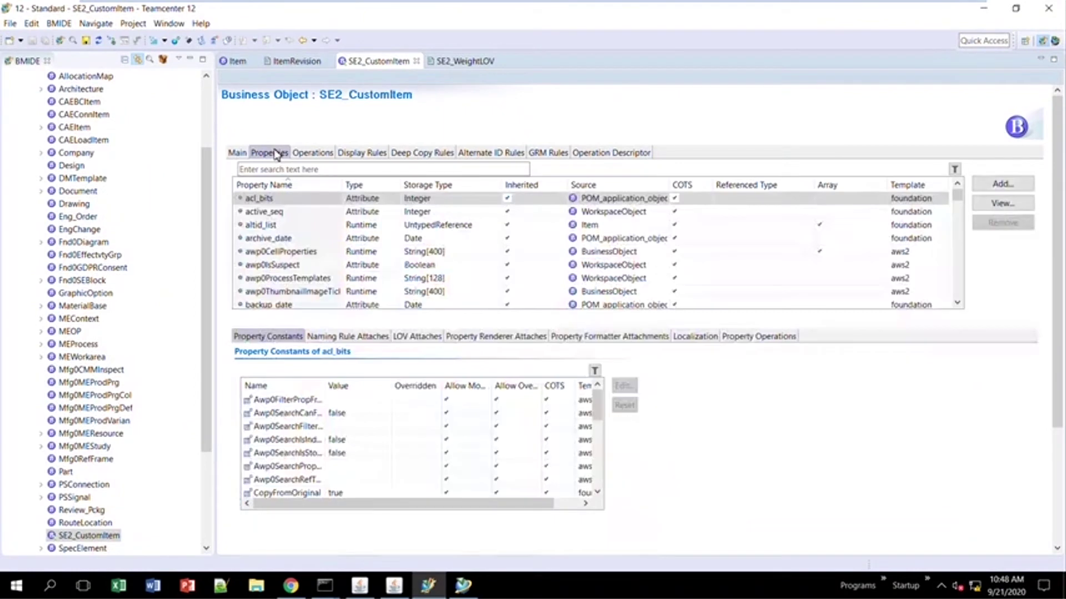
click(266, 169)
text(ae2)
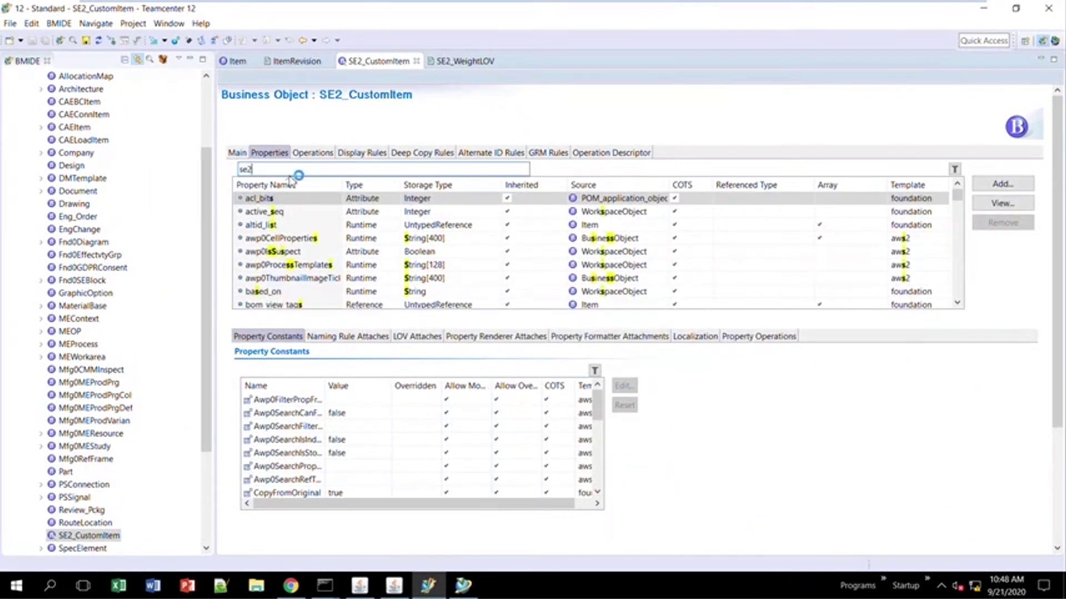
click(297, 201)
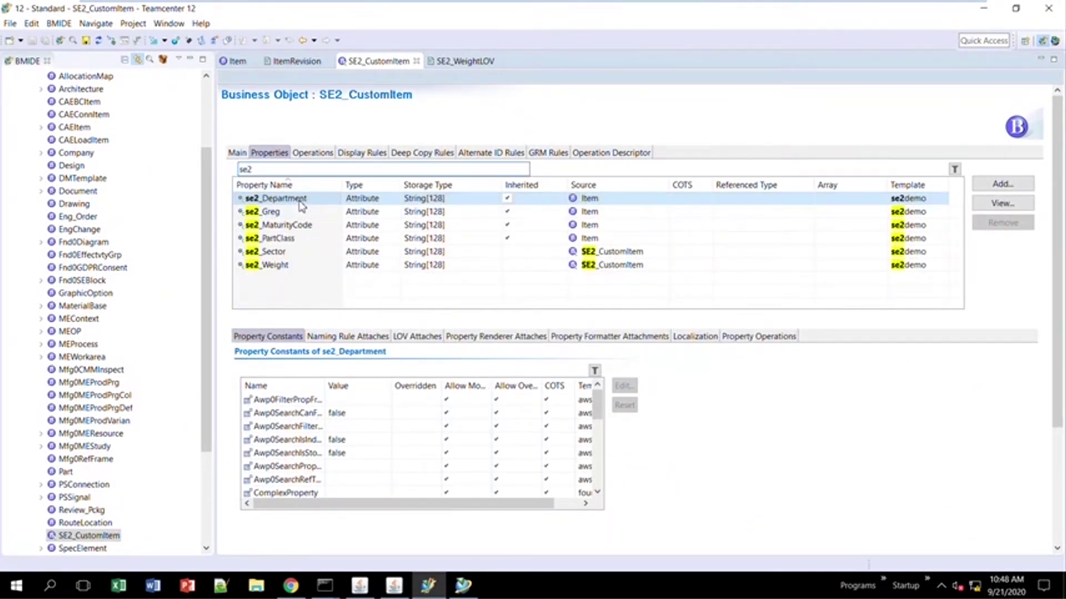
click(306, 227)
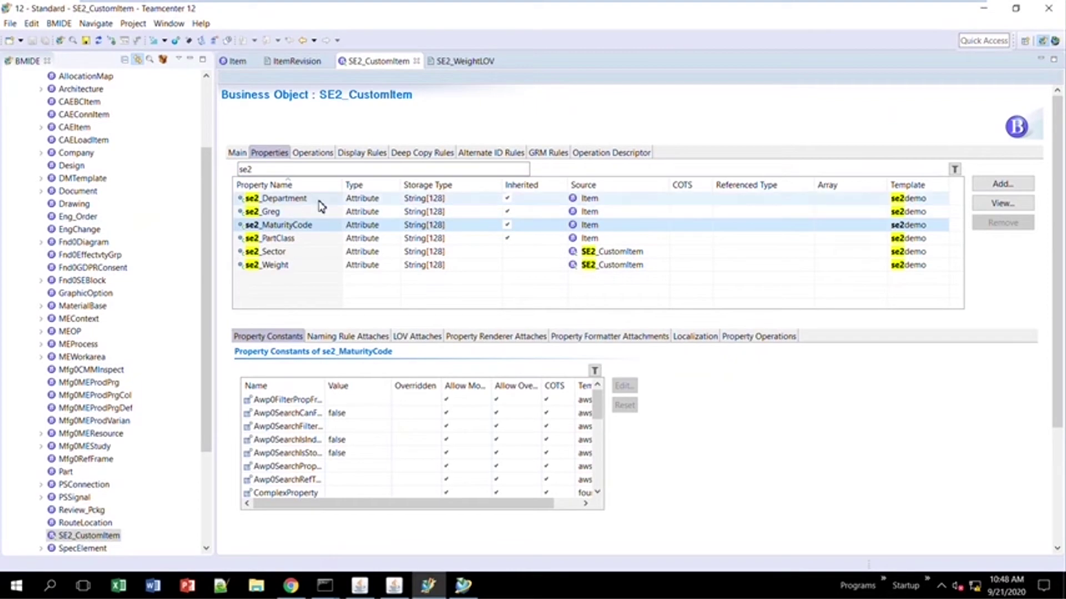
click(294, 252)
click(300, 265)
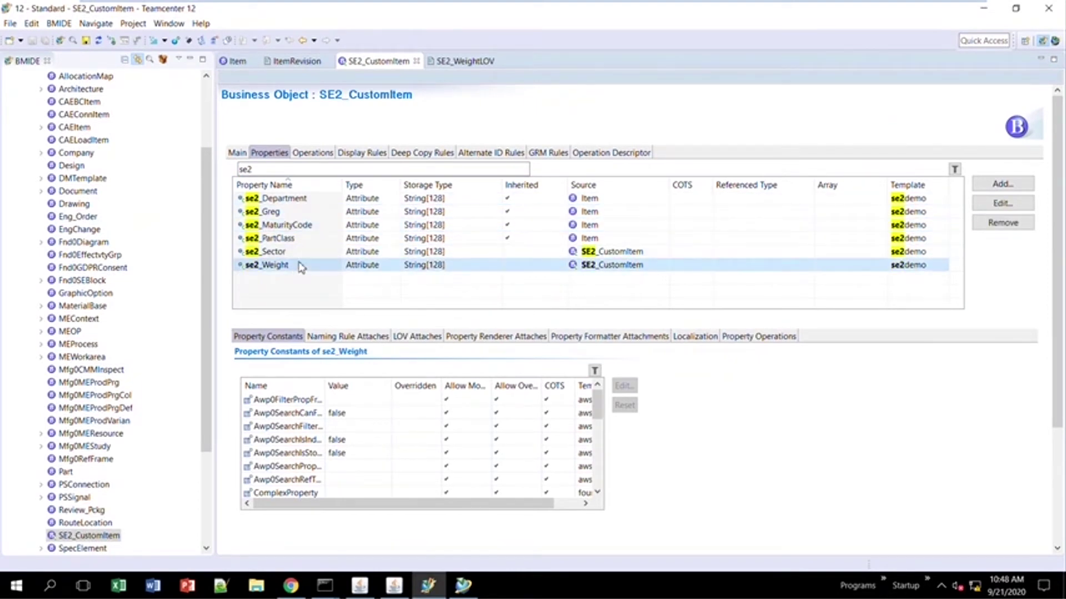
click(996, 10)
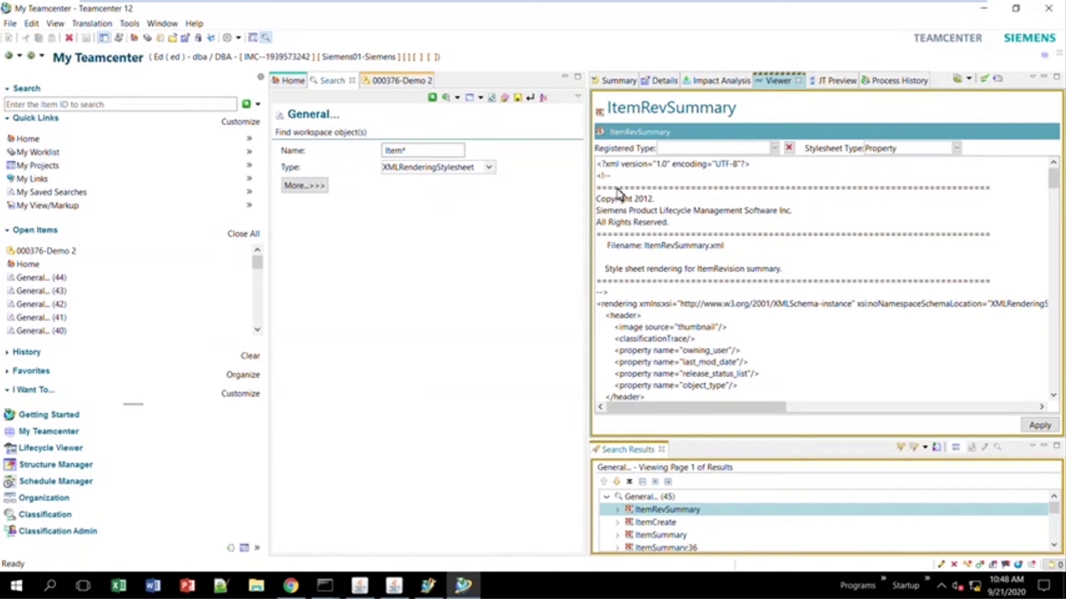
Step: Scroll through the ItemRevSummary stylesheet XML, open the File menu, then switch to Home
scroll(751, 328, down, 1)
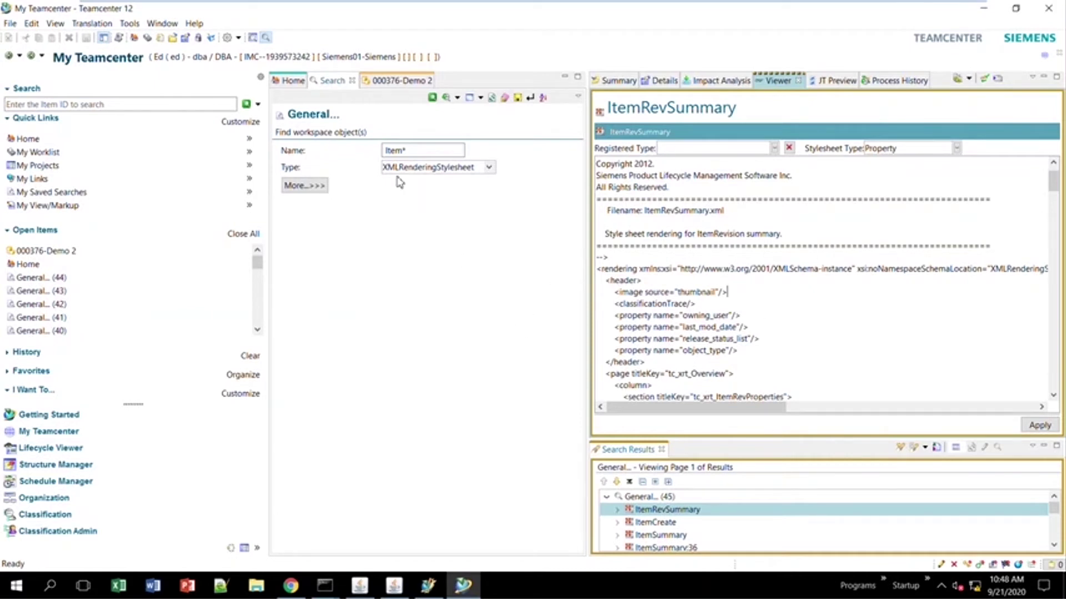
scroll(644, 302, up, 1)
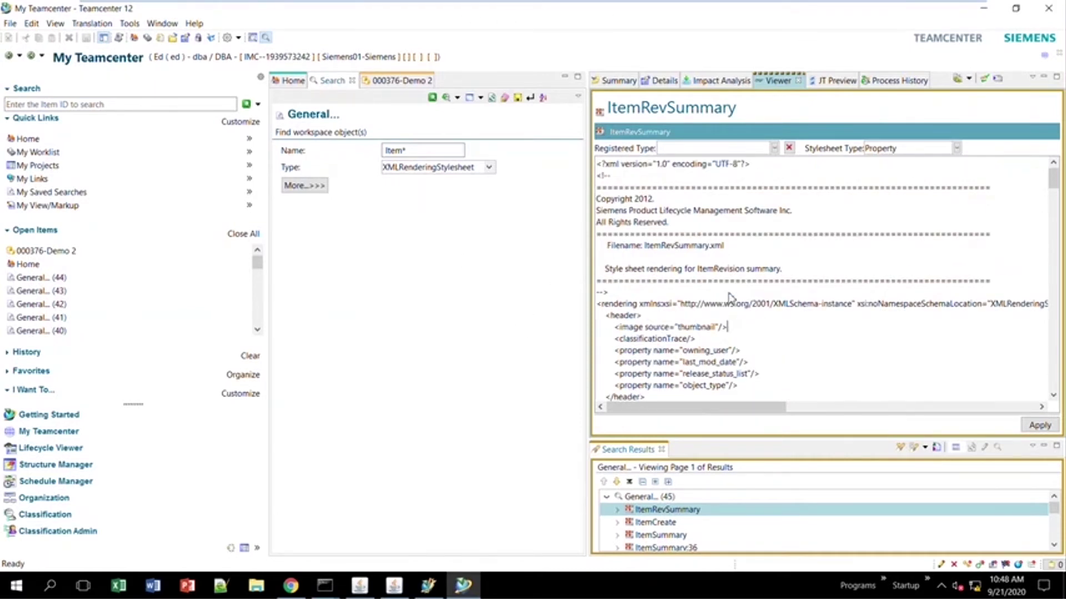
scroll(637, 298, down, 1)
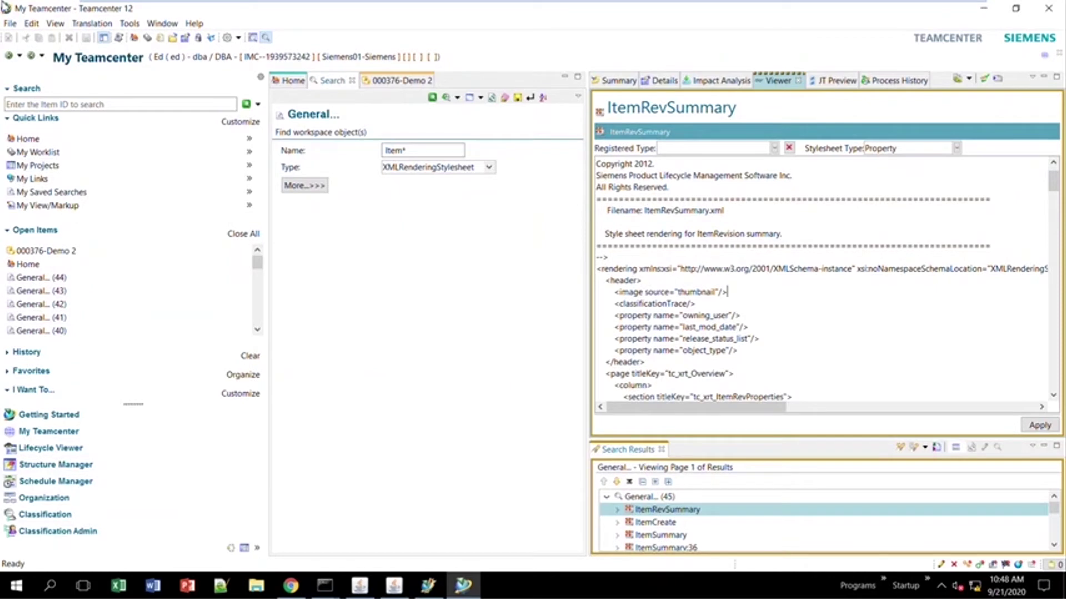
click(10, 24)
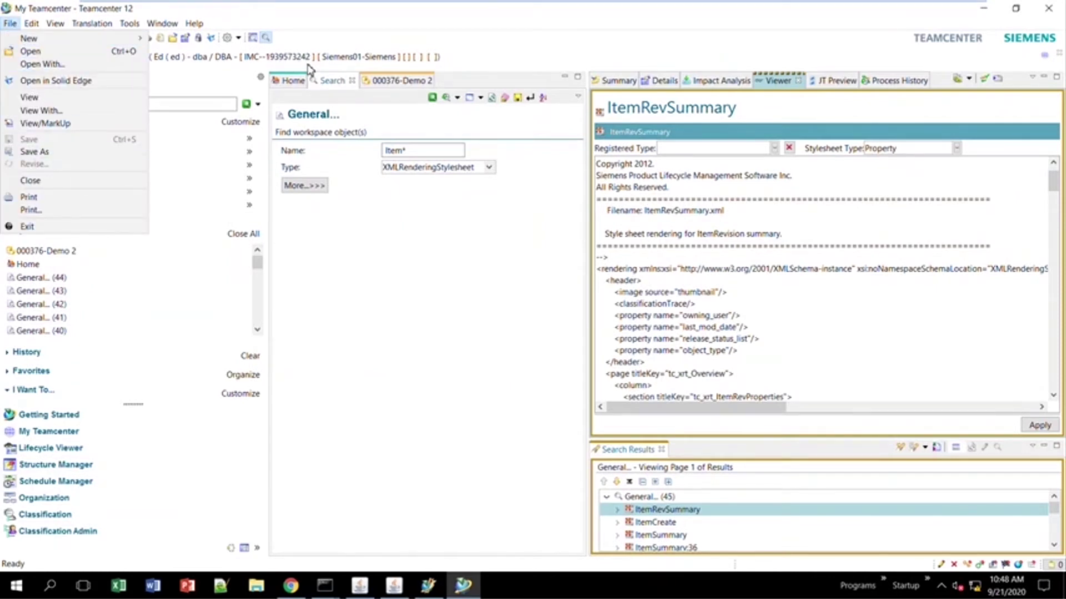
click(290, 81)
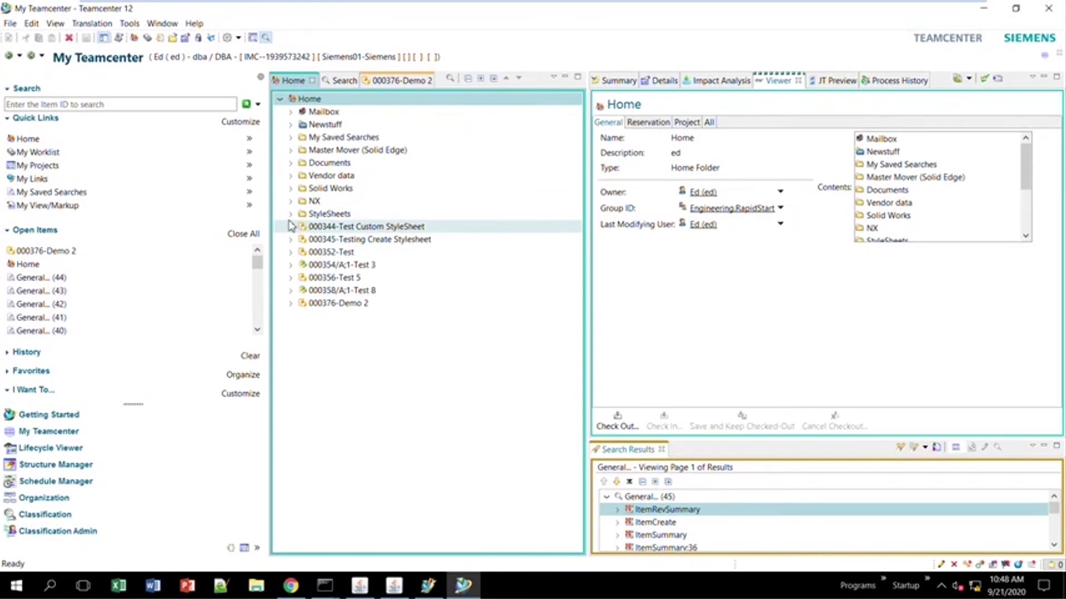
Step: Expand Home's StyleSheets folder, peek into Newstuff, then return to the Search tab
click(291, 214)
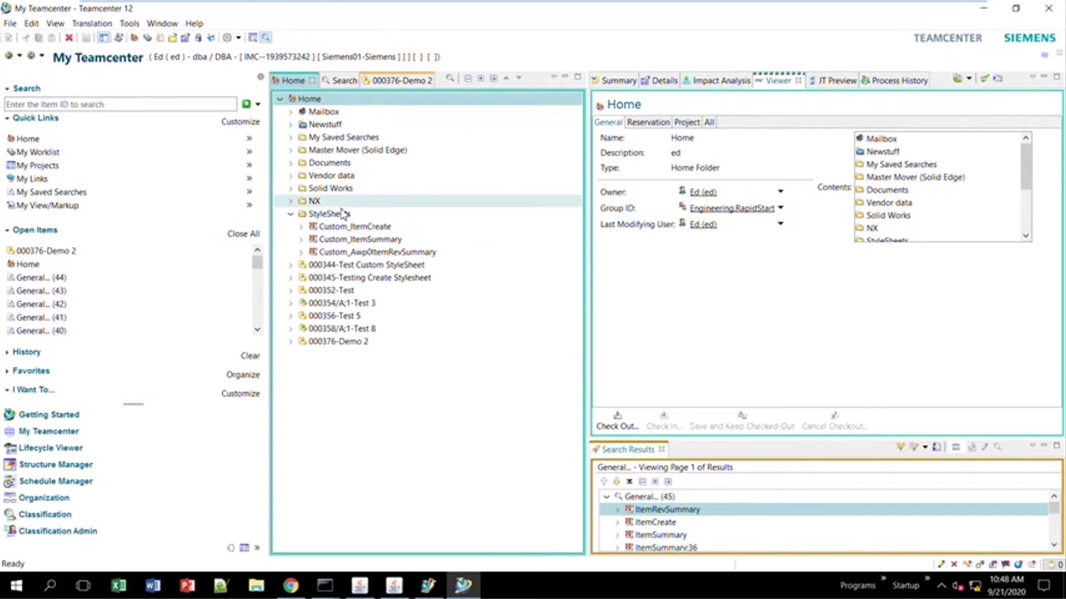
click(290, 124)
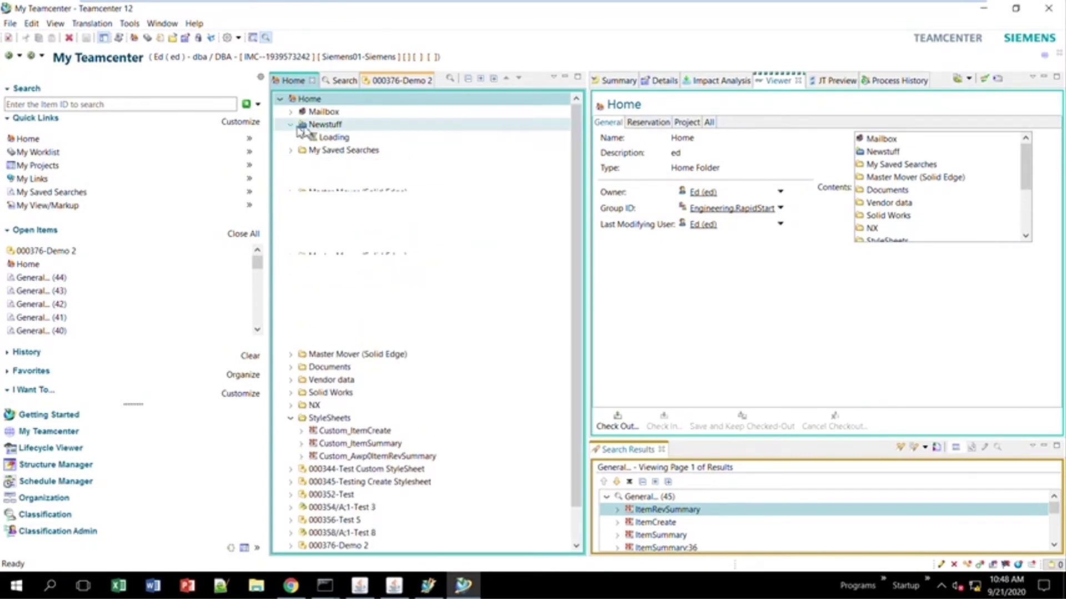
click(291, 124)
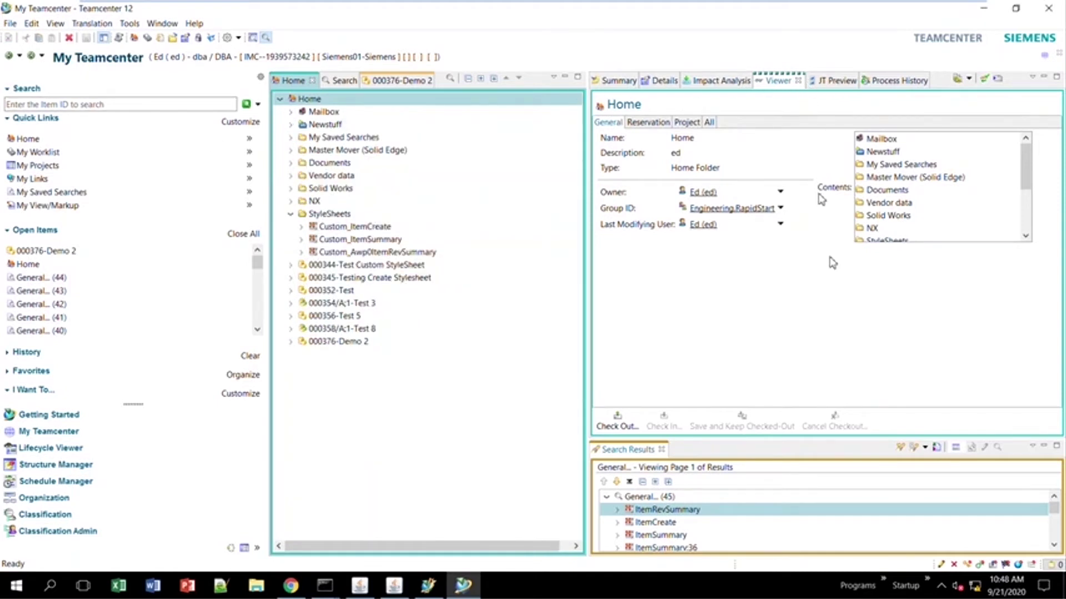
click(349, 82)
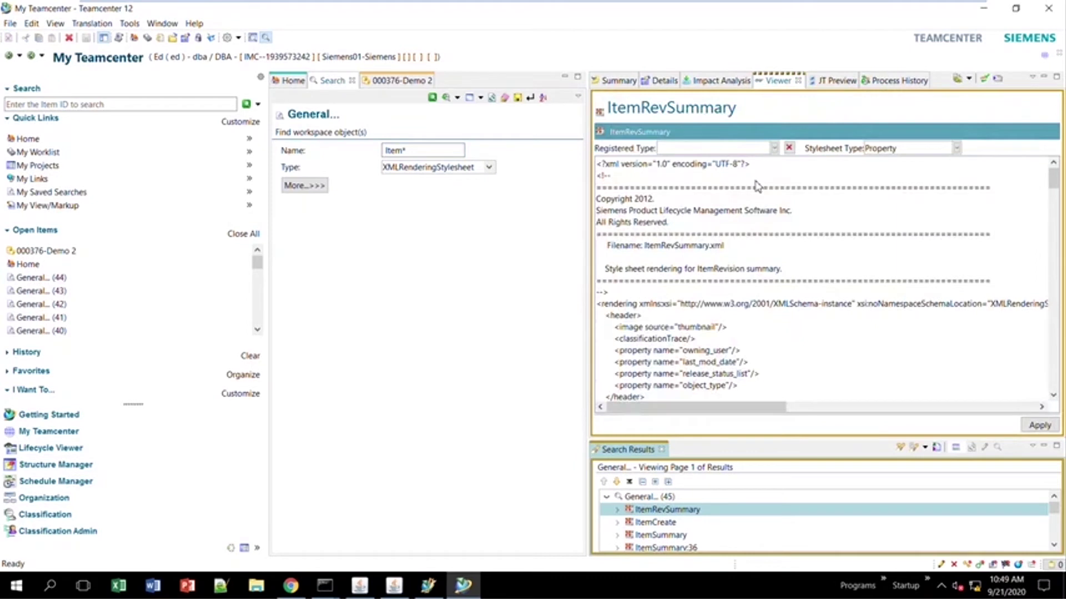
Step: Save ItemRevSummary as a copy named CustomItemRevSummary and advance to the Related Objects step
click(10, 24)
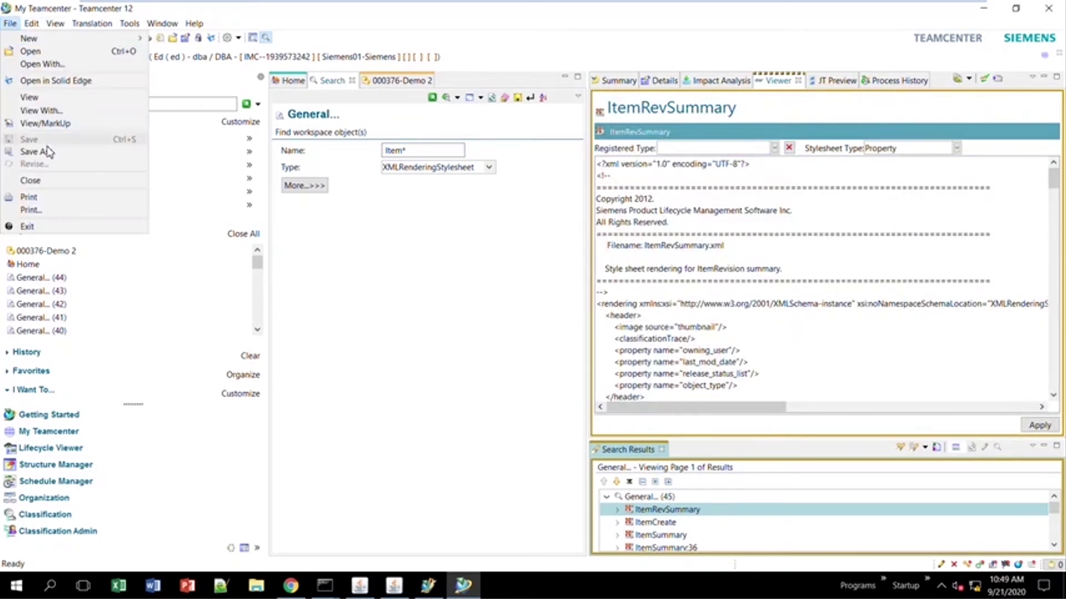
click(47, 152)
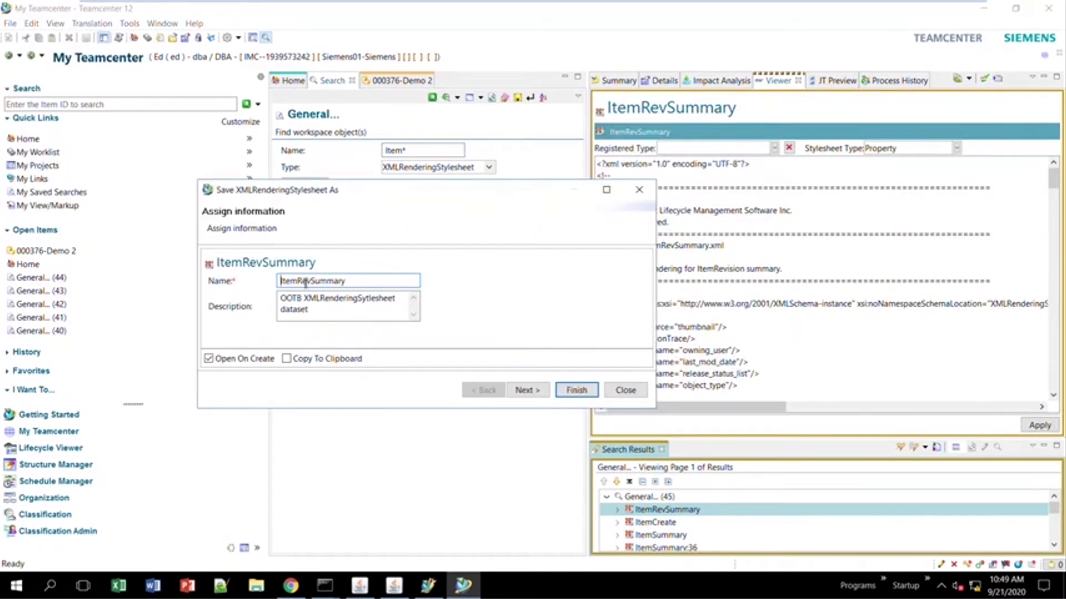
text(Custom_)
key(BackSpace)
key(BackSpace)
key(BackSpace)
key(BackSpace)
key(BackSpace)
key(BackSpace)
key(BackSpace)
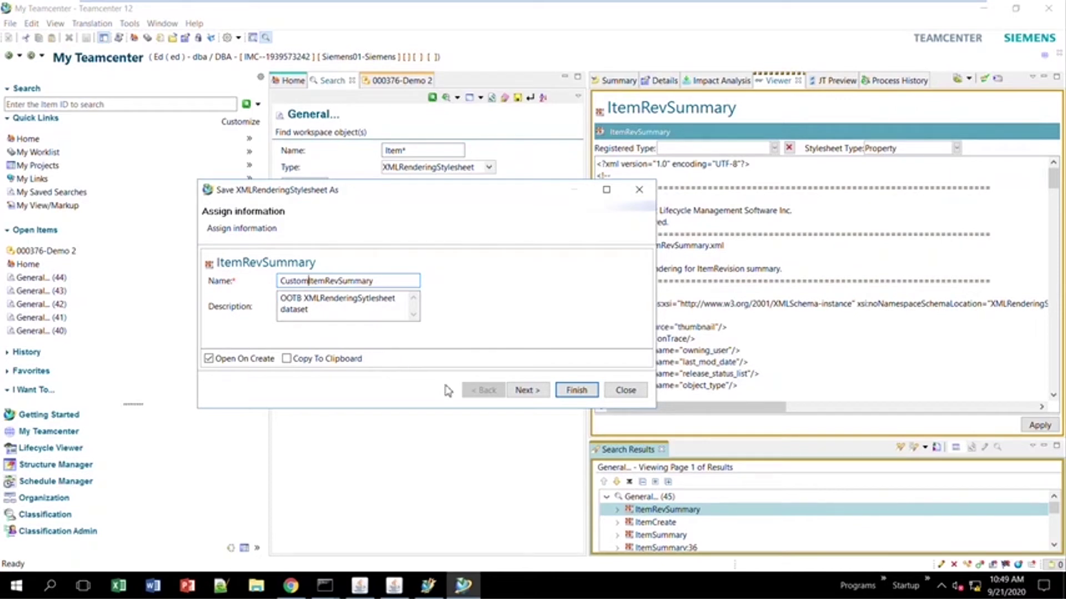
click(530, 390)
click(527, 390)
Step: Edit the attached file's Original File Name, leaving it as ItemRevSummary.xml
click(204, 257)
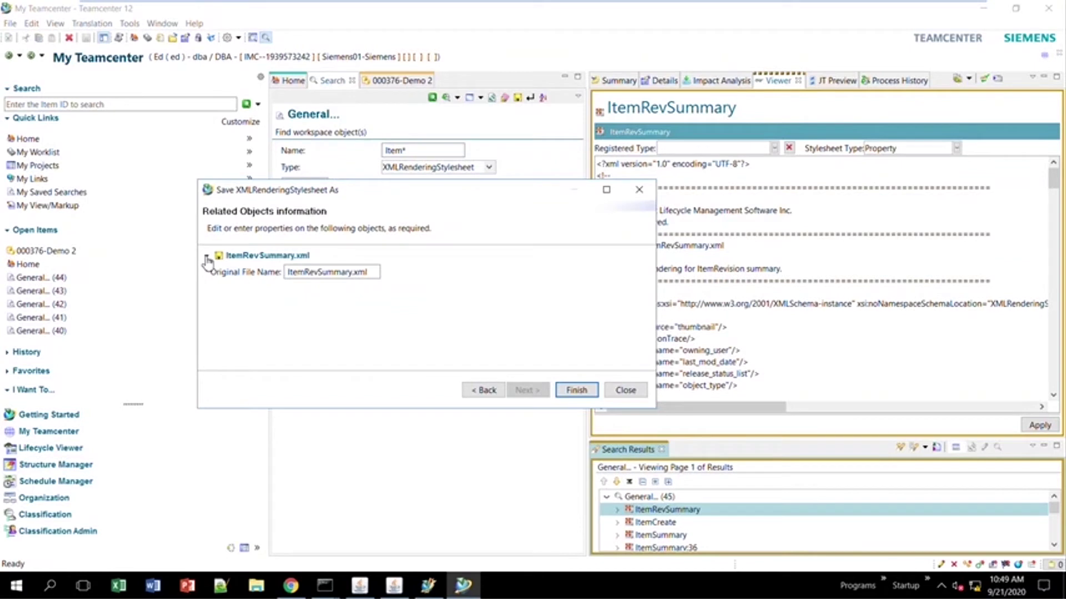
click(294, 271)
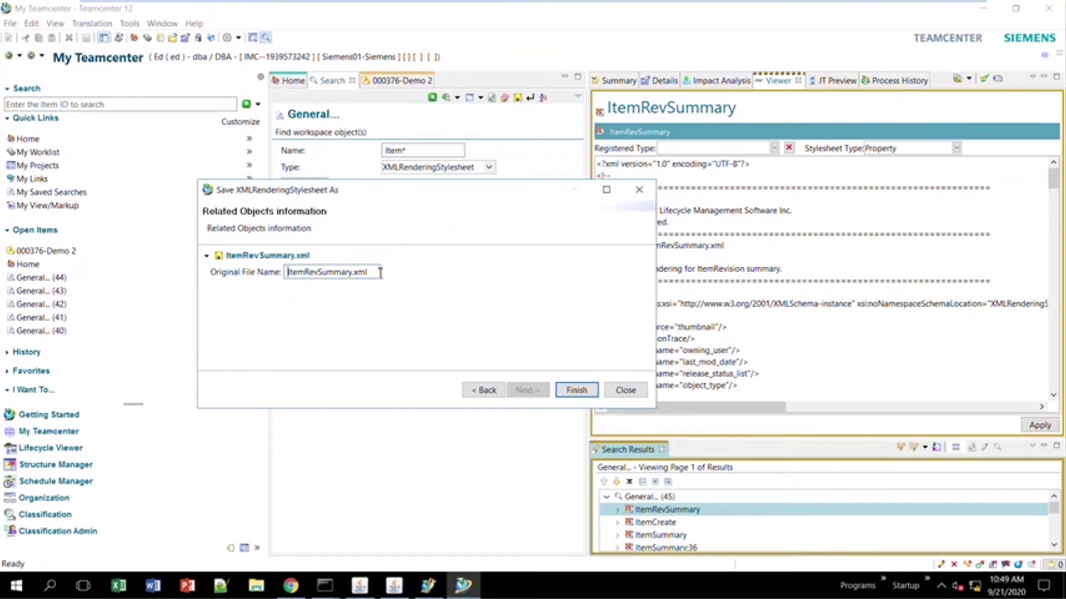
drag(371, 276, 219, 271)
click(287, 272)
text(Custom_)
key(BackSpace)
key(BackSpace)
key(BackSpace)
key(BackSpace)
key(BackSpace)
key(BackSpace)
key(BackSpace)
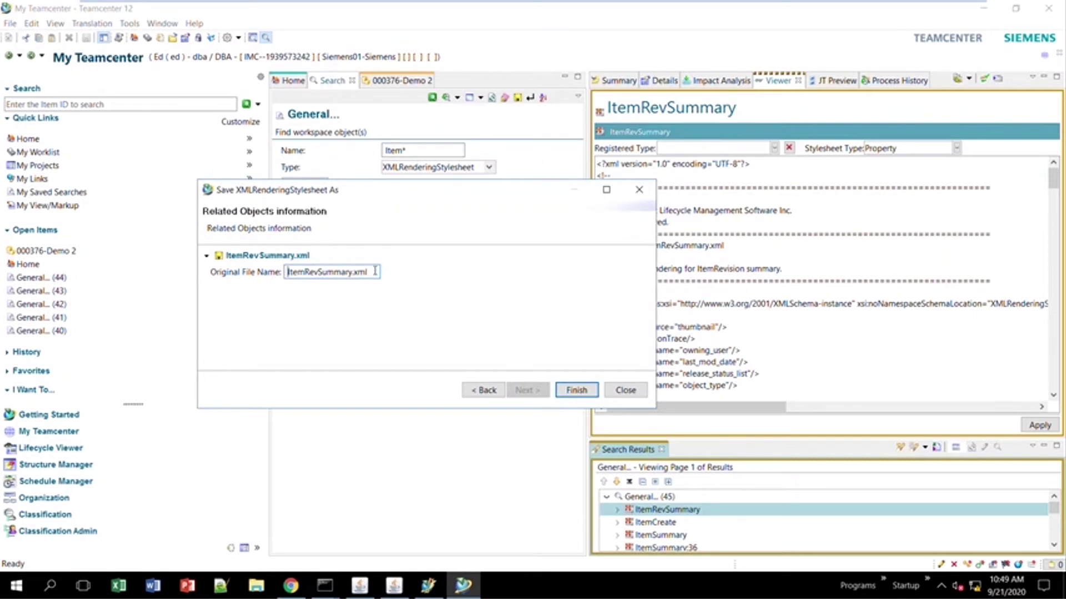
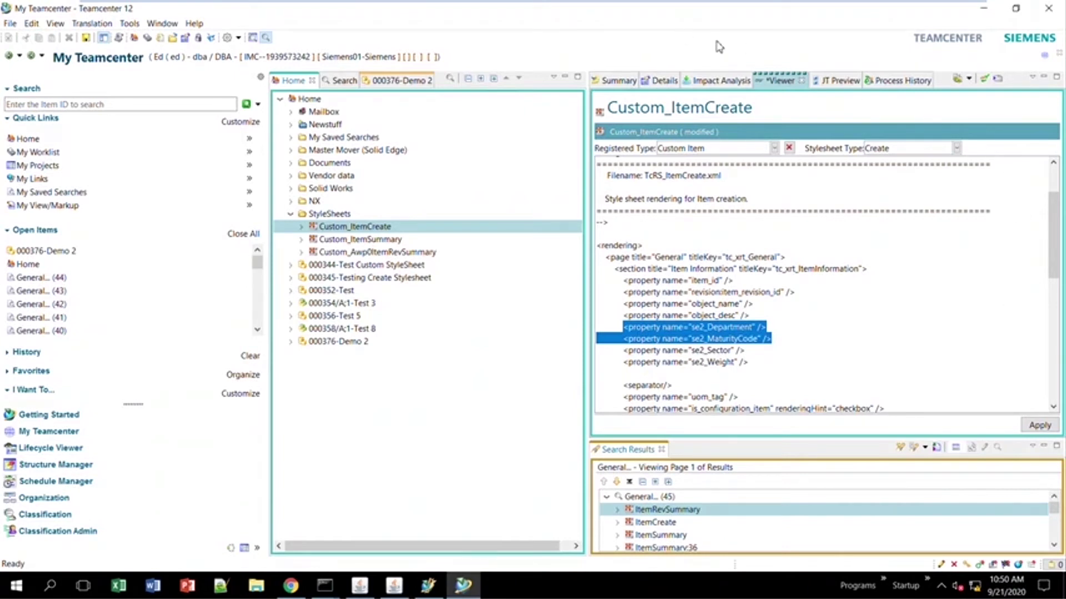
Step: Review the added se2_Department, se2_MaturityCode, se2_Sector and se2_Weight lines in the stylesheet
click(729, 339)
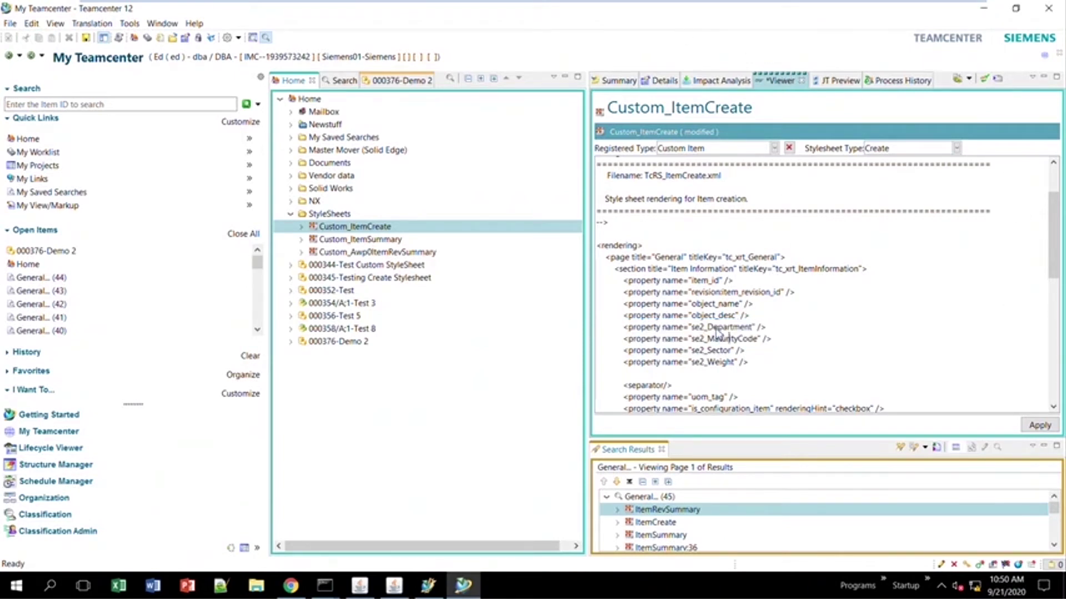
drag(628, 328, 798, 341)
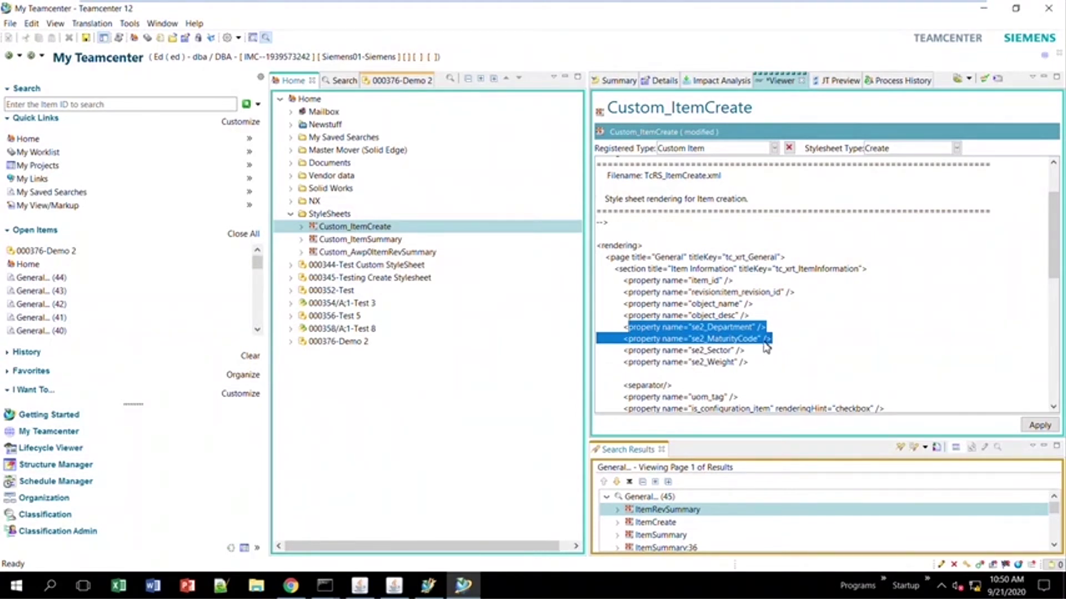
click(810, 318)
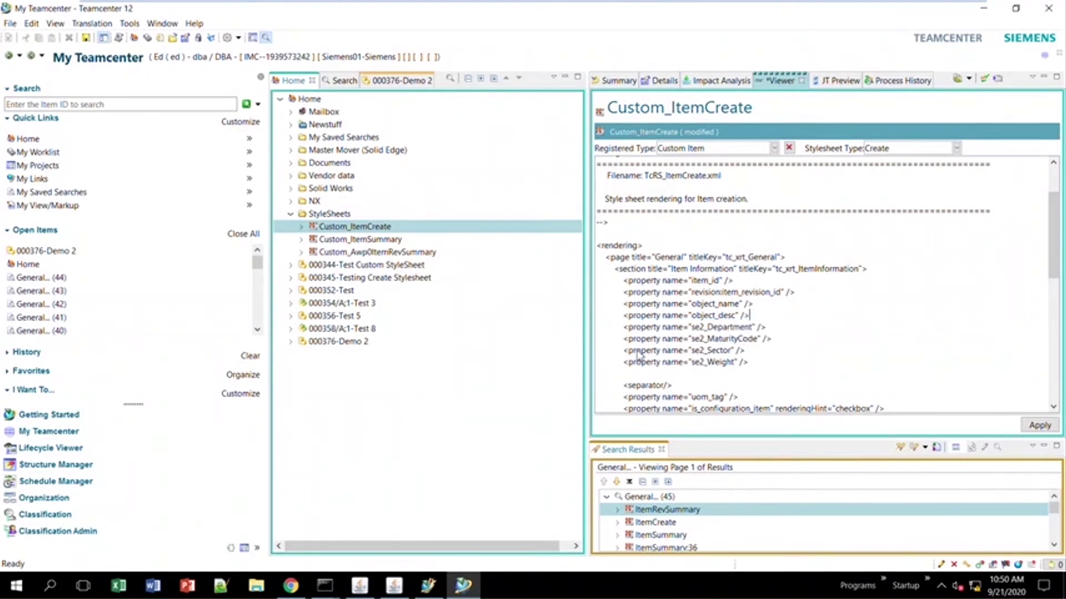
drag(625, 333, 656, 350)
drag(744, 363, 764, 368)
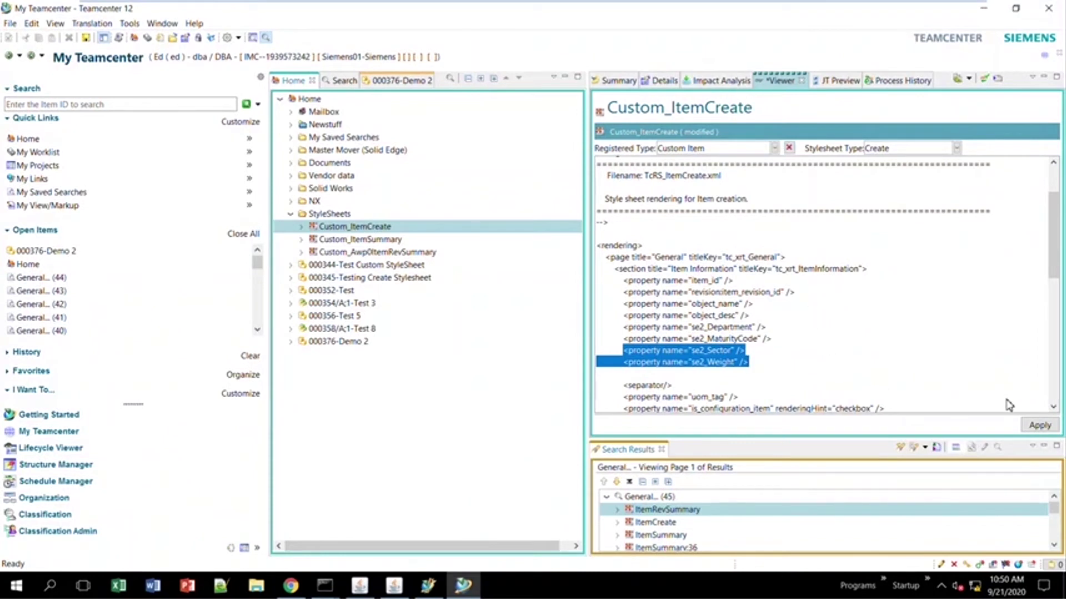
Step: Confirm the Registered Type is Custom Item and the stylesheet type is Create
click(774, 149)
click(774, 149)
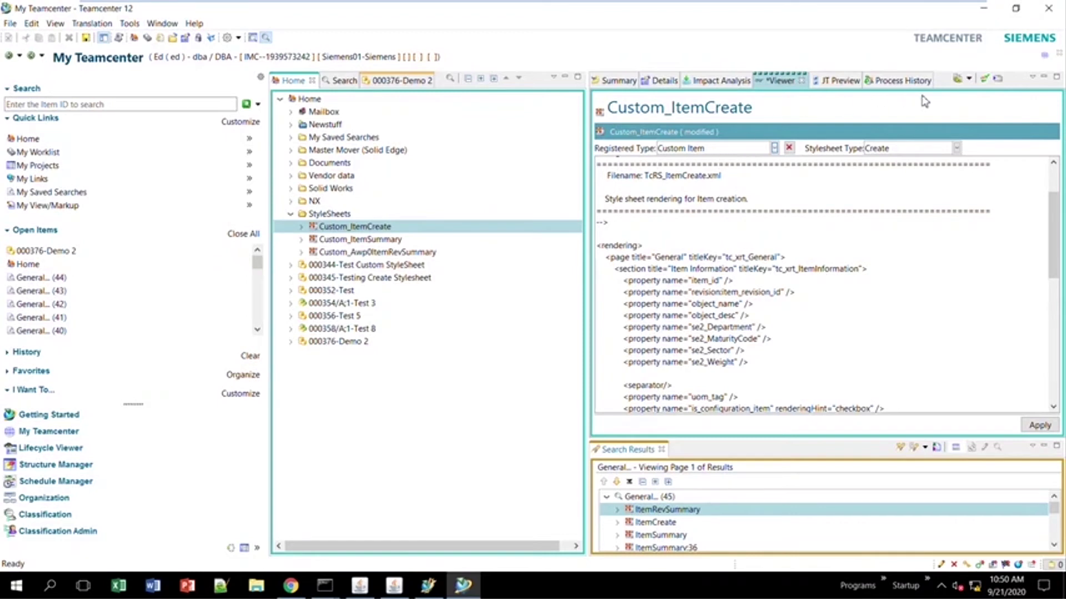
click(957, 149)
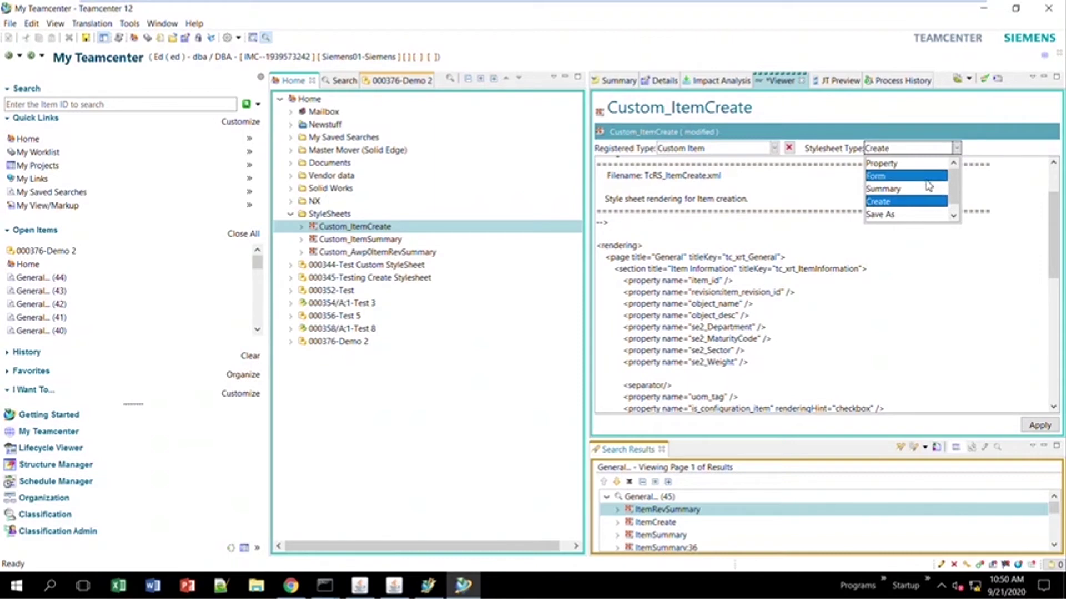
scroll(921, 208, down, 1)
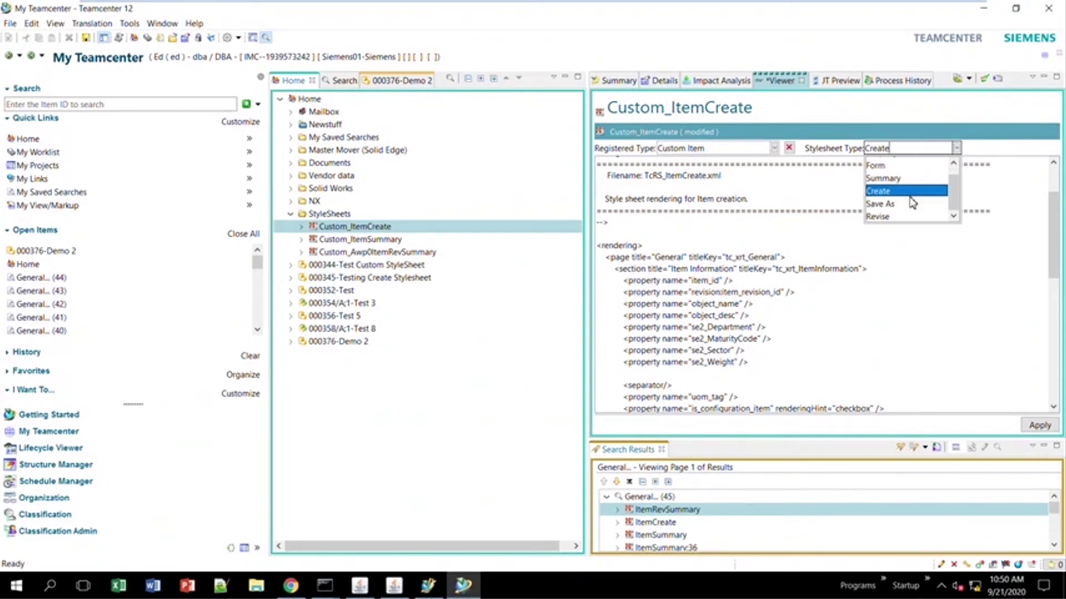
click(993, 196)
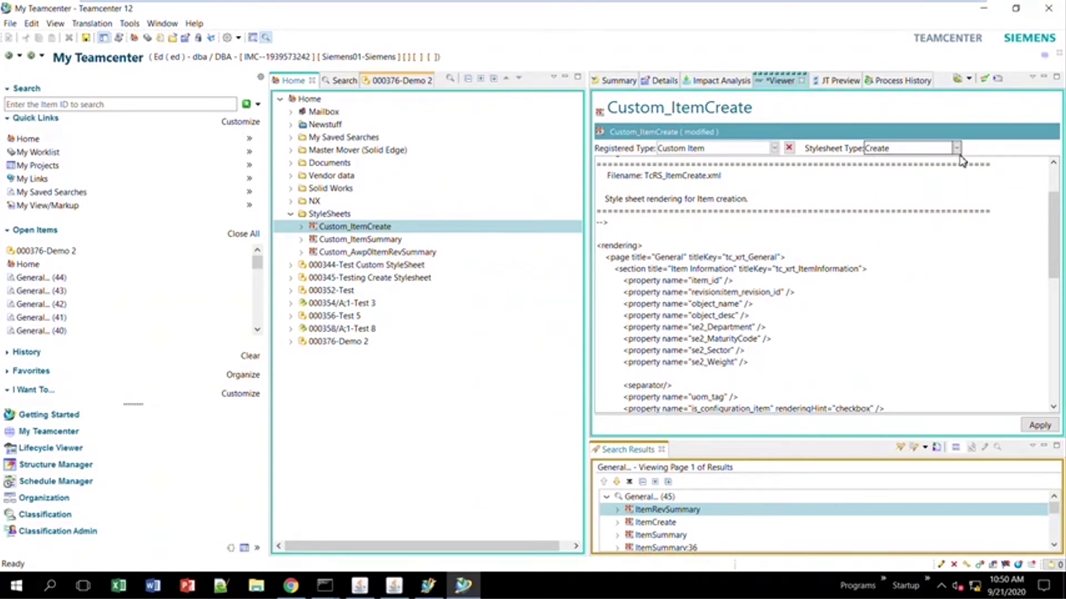
Step: Apply the changes to save the Custom_ItemCreate stylesheet
scroll(894, 226, down, 3)
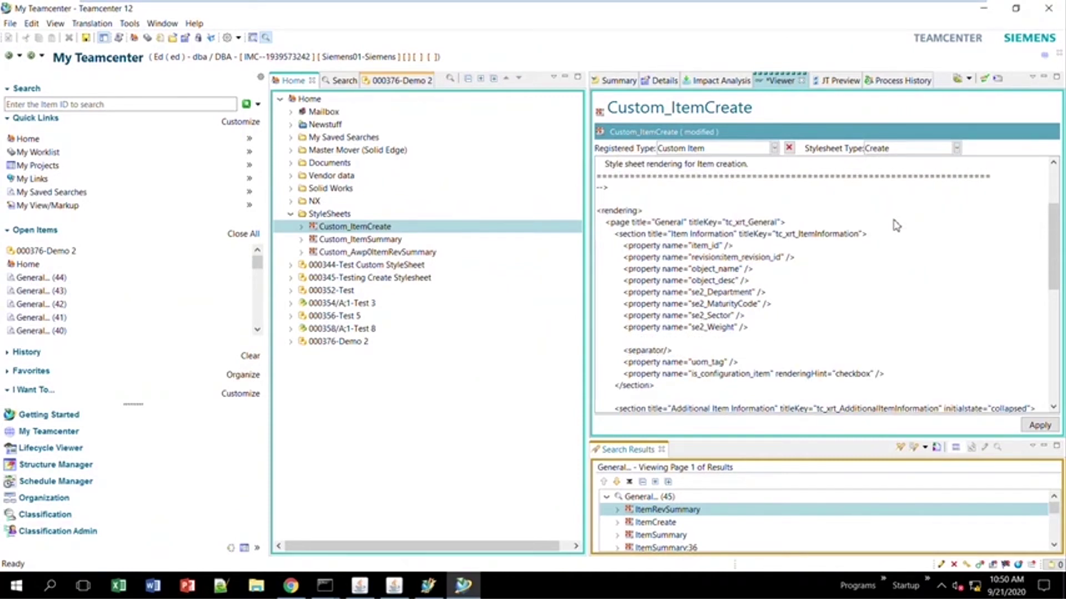
scroll(894, 228, down, 1)
scroll(895, 227, up, 10)
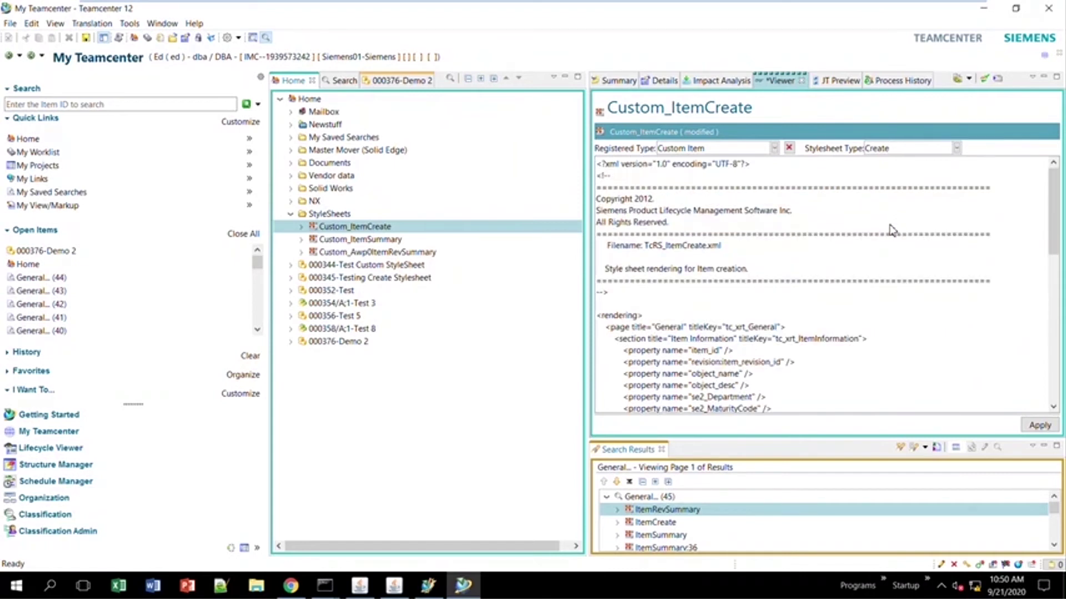
scroll(893, 227, down, 8)
scroll(892, 228, up, 8)
scroll(892, 228, down, 3)
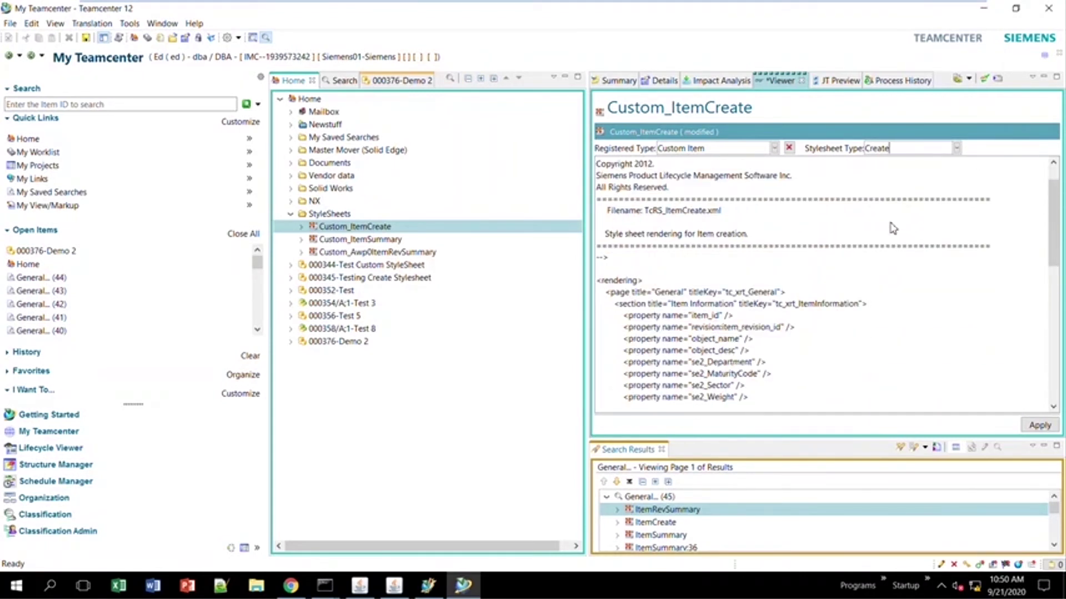
click(1042, 426)
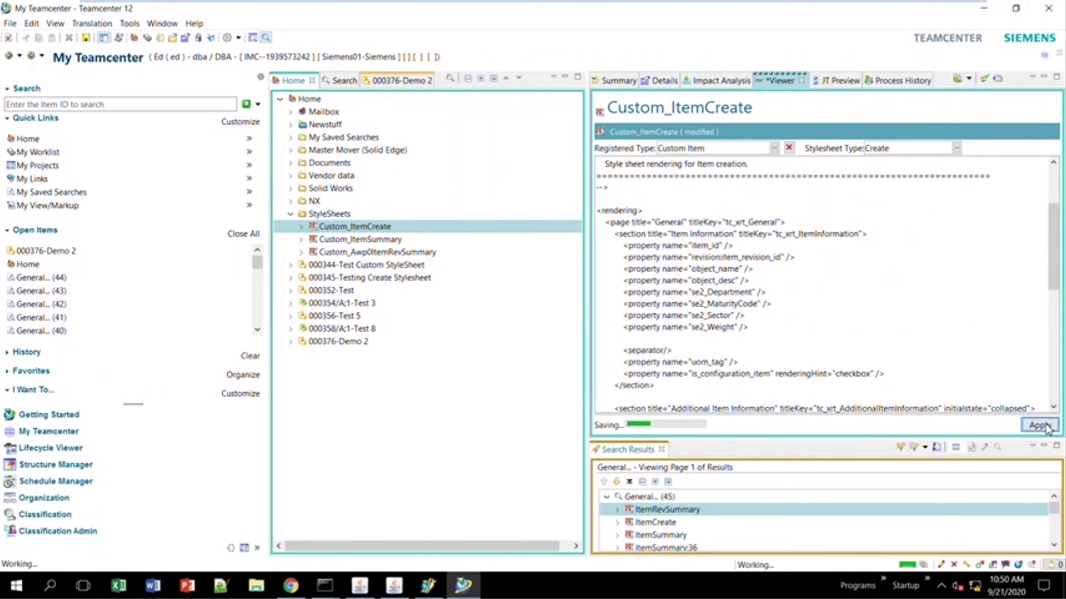
Step: Open the Custom_ItemSummary stylesheet and confirm its type is Summary
click(395, 240)
click(721, 151)
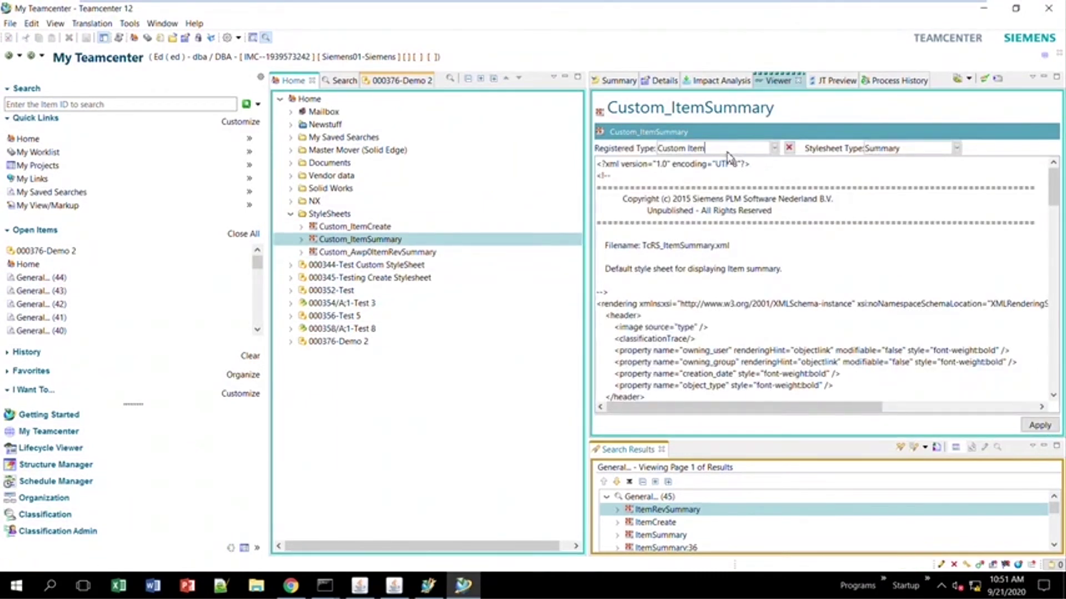
click(927, 148)
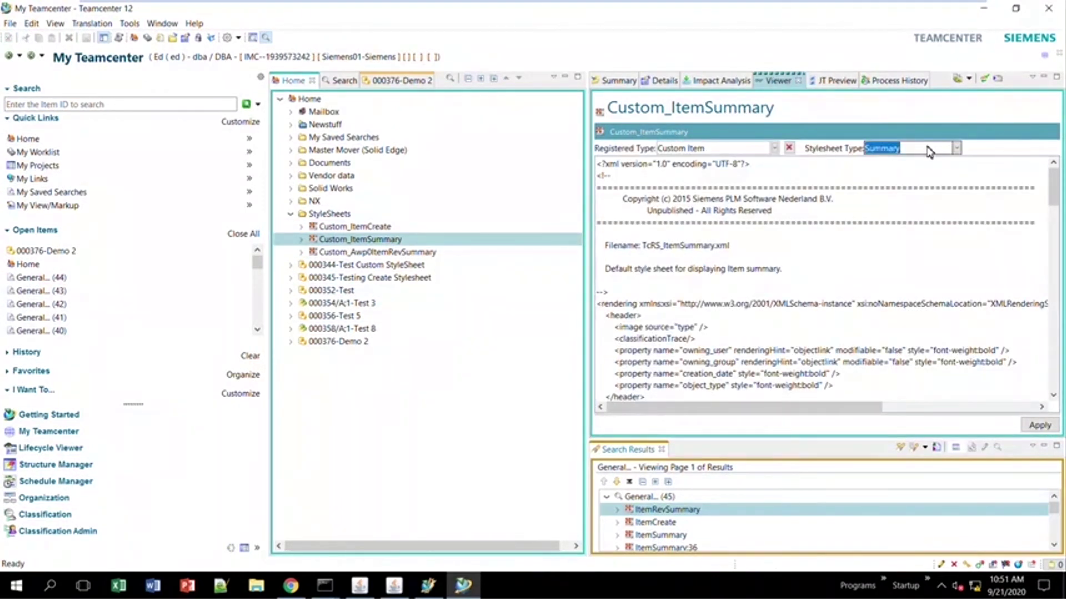
scroll(730, 299, down, 2)
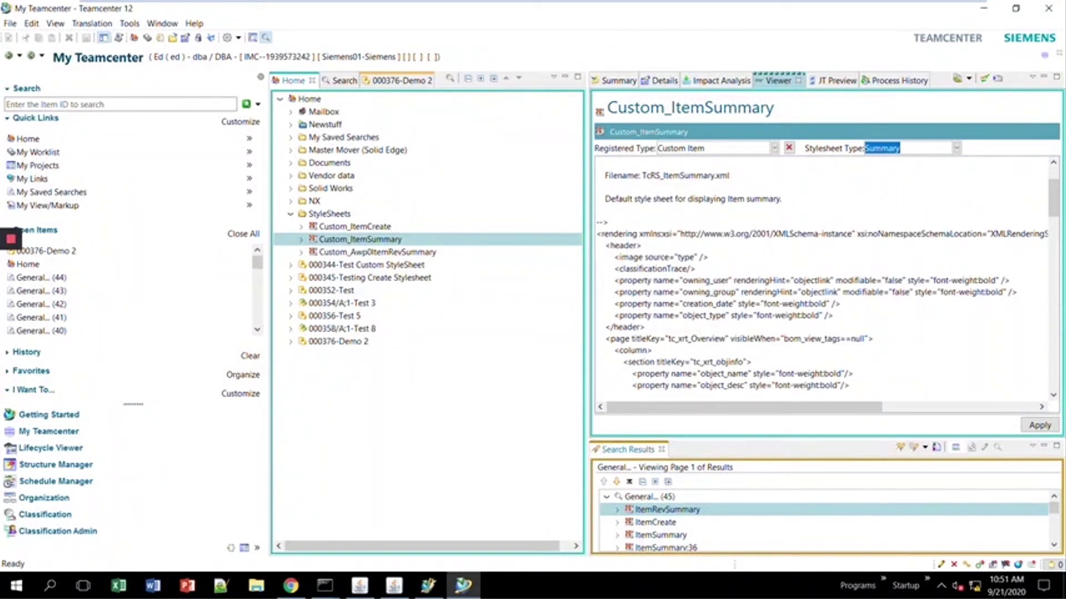
scroll(721, 336, down, 2)
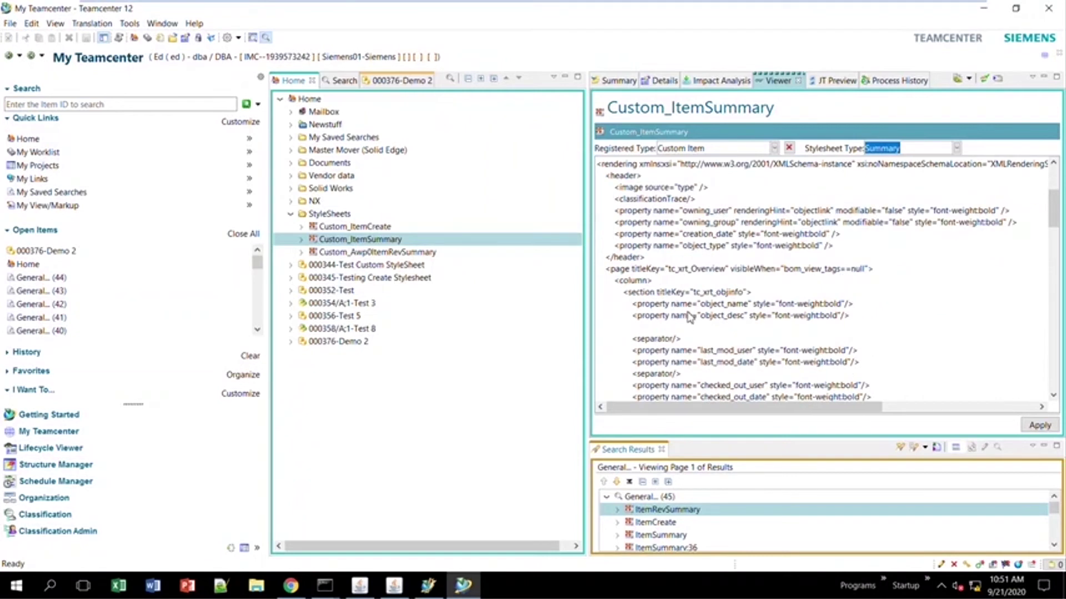
Step: Paste the four se2 property lines after object_desc, apply, and close Teamcenter
click(683, 327)
text(<property name="se2_Department" style="font-weight:bold"/> <property name="se2_MaturityCode" style="font-weight:bold"/> <property name="se2_Sector" style="font-weight:bold"/> <property name="se2_Weight" style="font-weight:bold"/>)
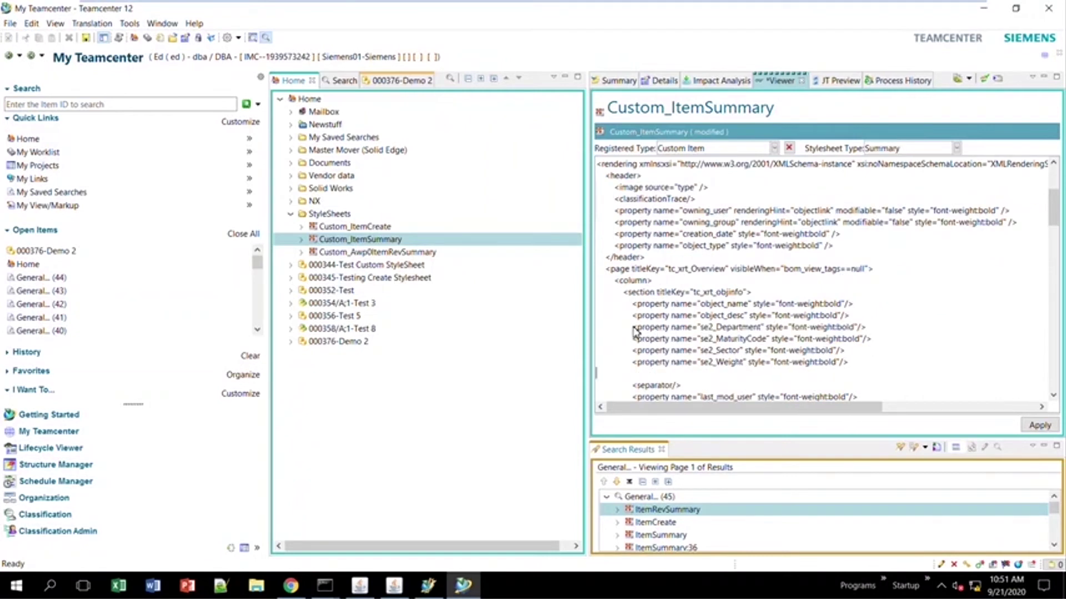
drag(635, 332, 844, 380)
click(1040, 427)
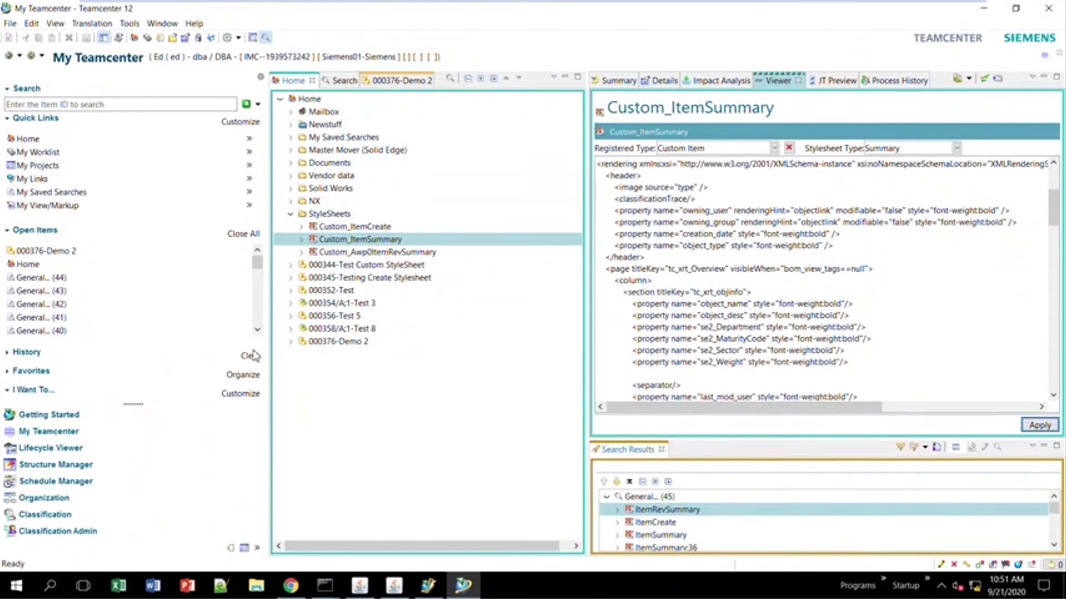
key(alt+F4)
Step: Check the Teamcenter desktop shortcut's properties, relaunch Teamcenter 12, and start a new item
right_click(78, 52)
click(138, 306)
click(317, 171)
click(204, 379)
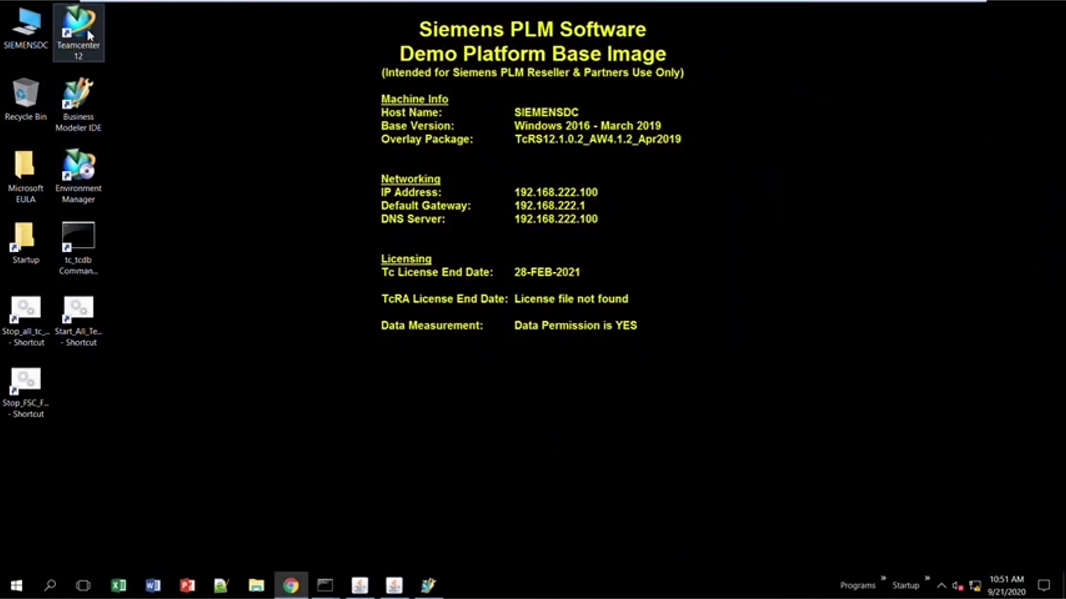
double_click(78, 25)
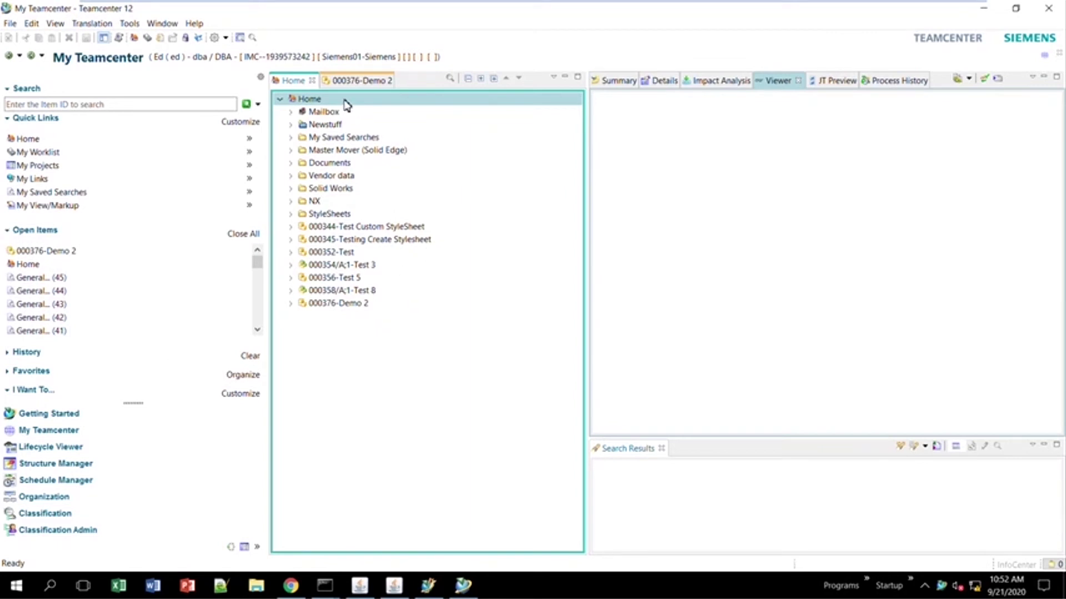
key(ctrl+n)
Step: Choose Custom Item, assign an automatic ID and revision, and name it New Demo 2
click(407, 252)
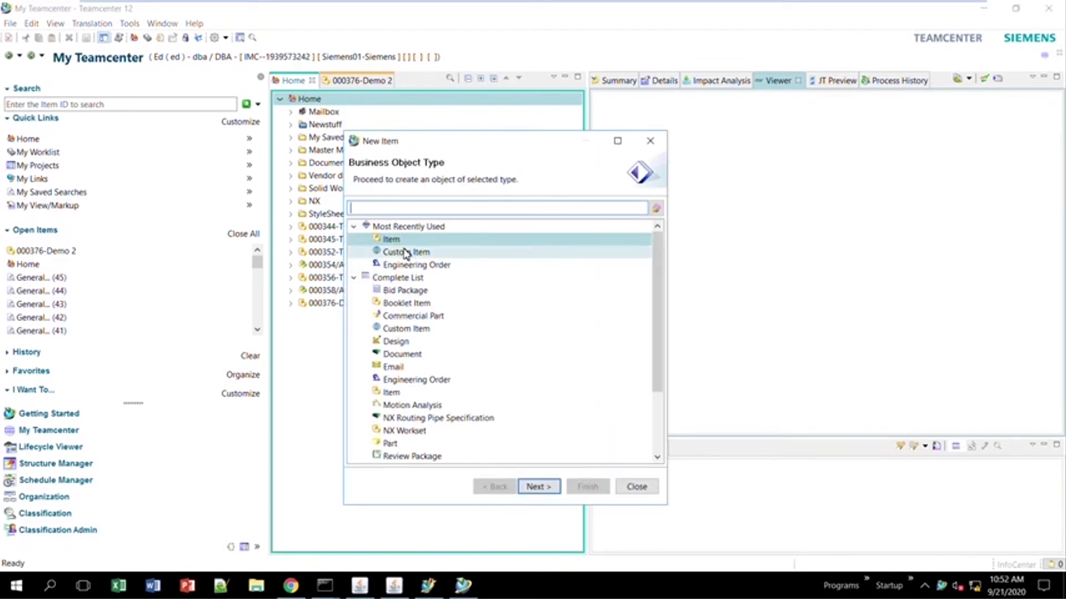
click(539, 487)
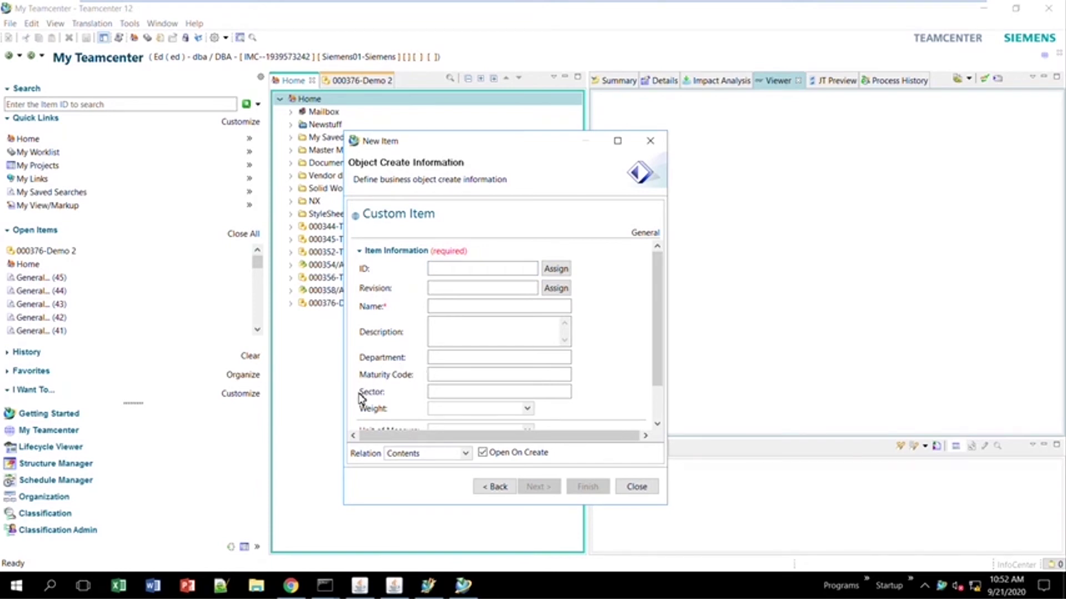
click(553, 269)
click(557, 288)
click(543, 309)
text(New Demo 2)
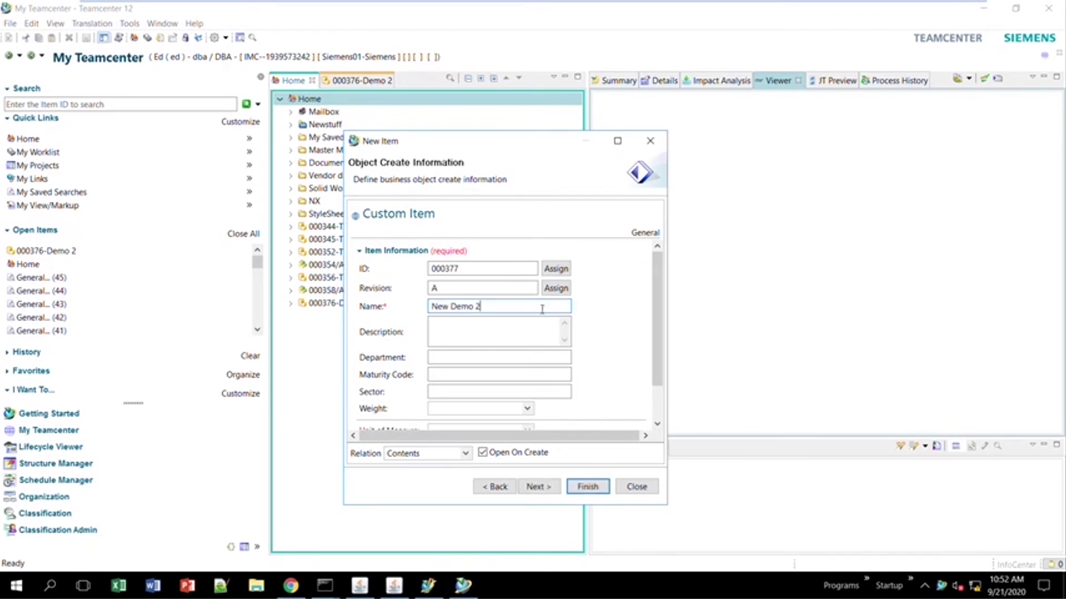
Step: Set Department Engineering Design, Maturity Code 89R8, Sector SouthWest, Weight 1000 - 500kg, and create the item
click(520, 355)
text(Engineering Design)
key(Tab)
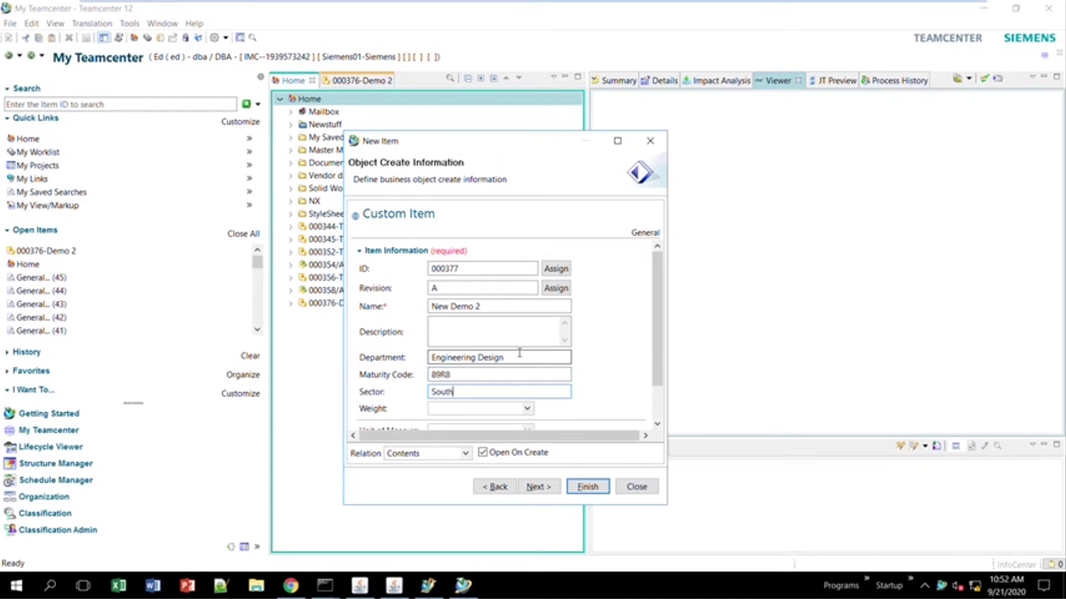
click(526, 409)
click(518, 463)
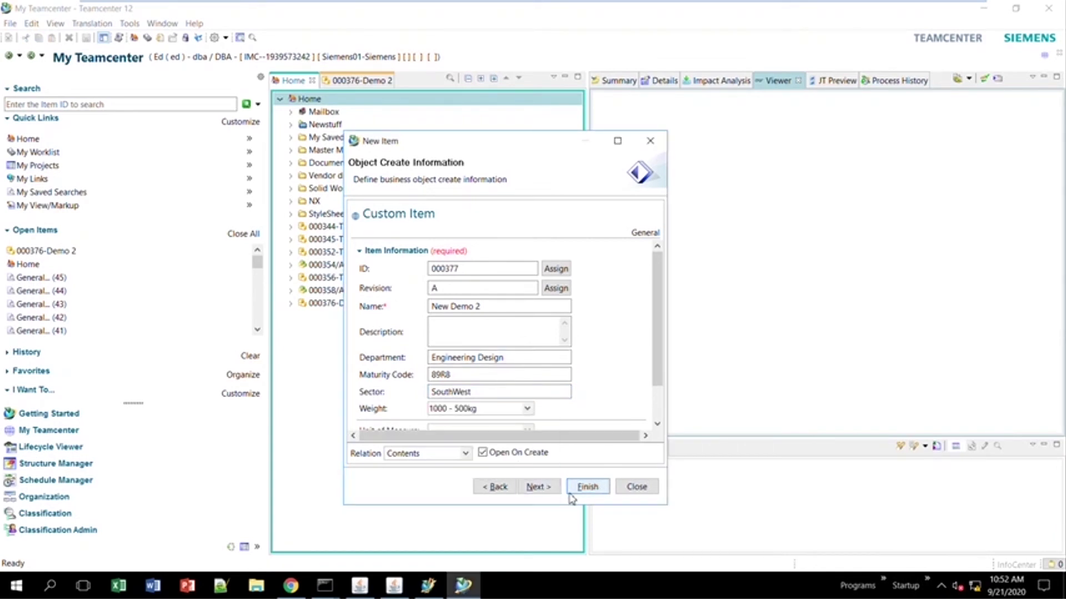
click(586, 487)
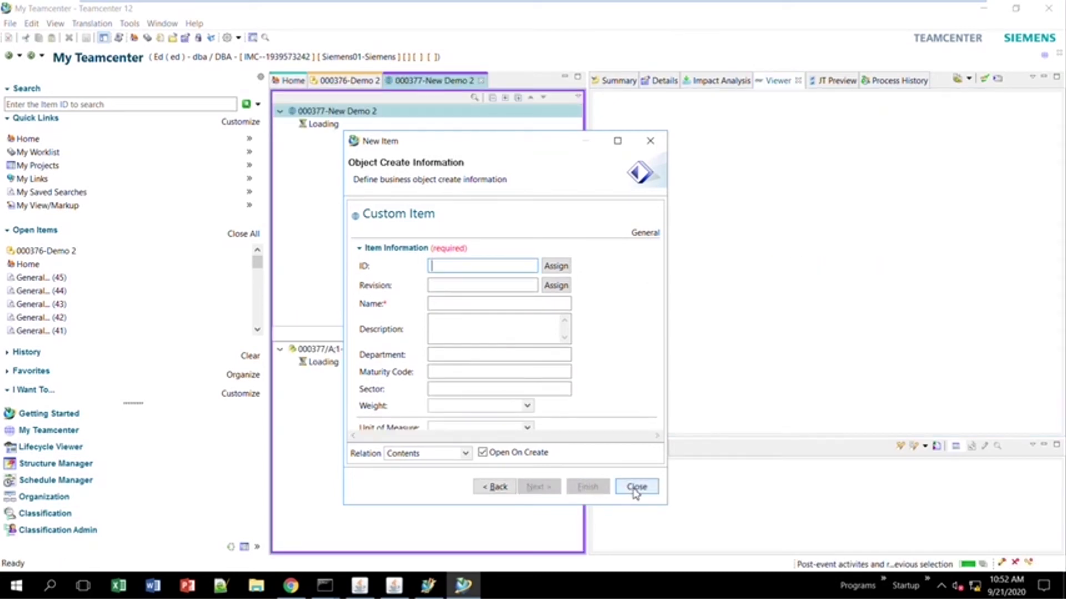
click(635, 488)
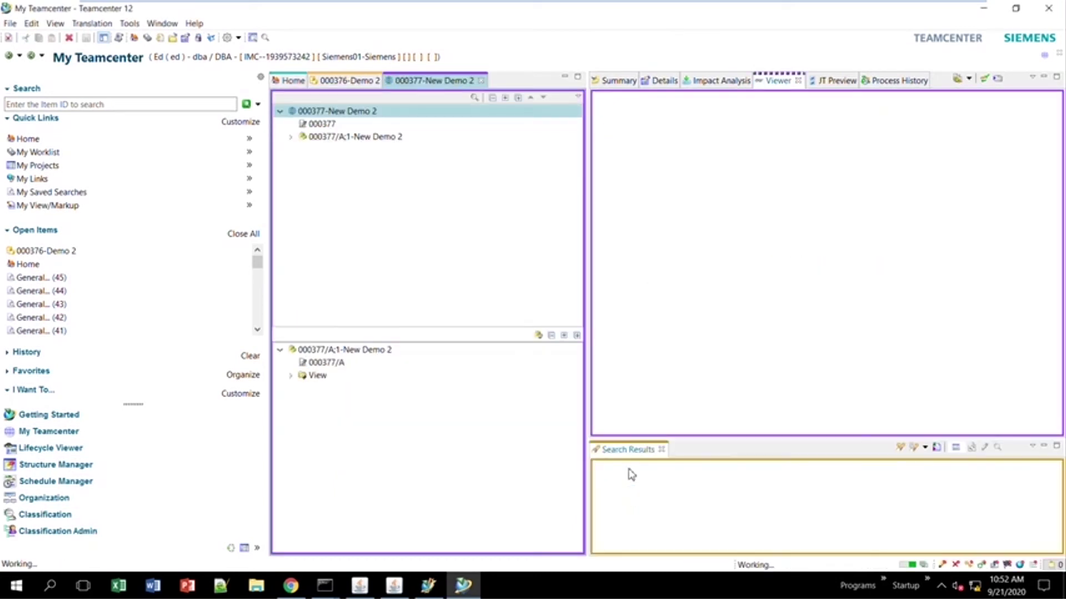
Step: Show the new item's Summary with its Department value, then bring up the Active Workspace sign-in page
click(619, 80)
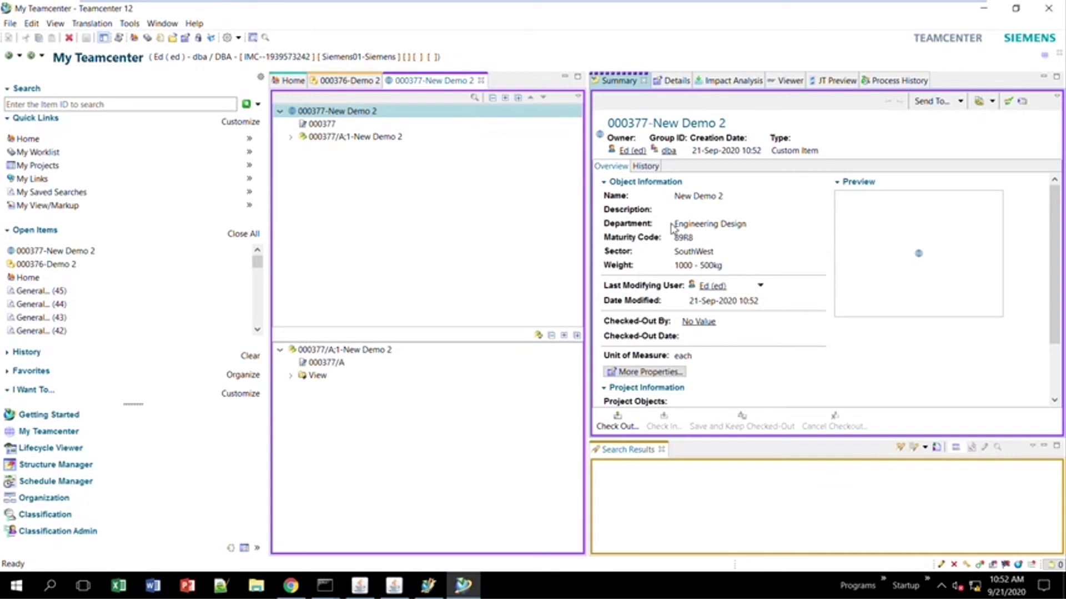
drag(687, 229, 727, 225)
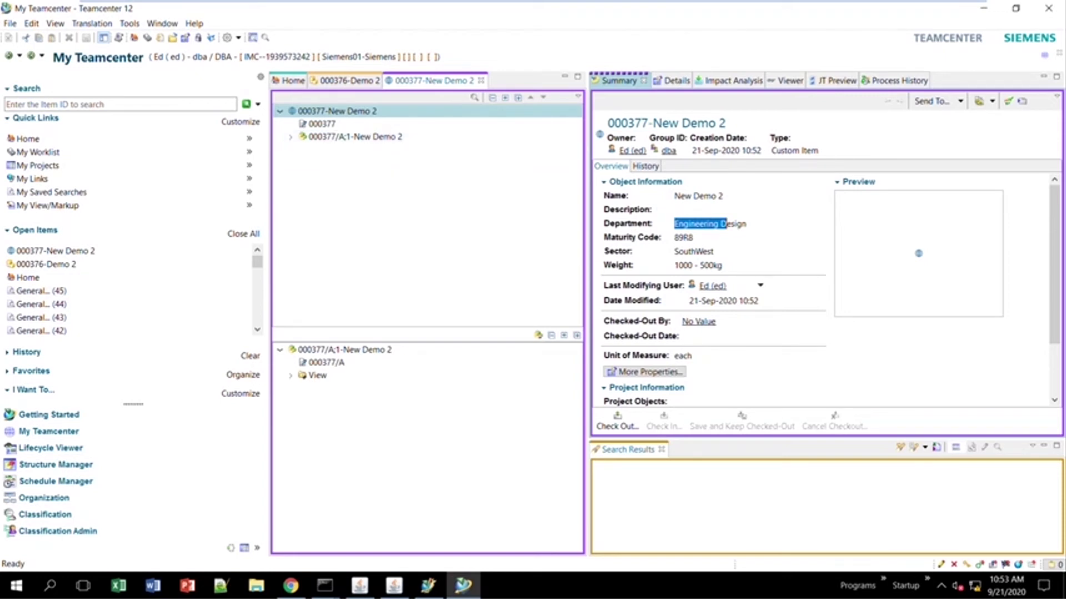
click(290, 585)
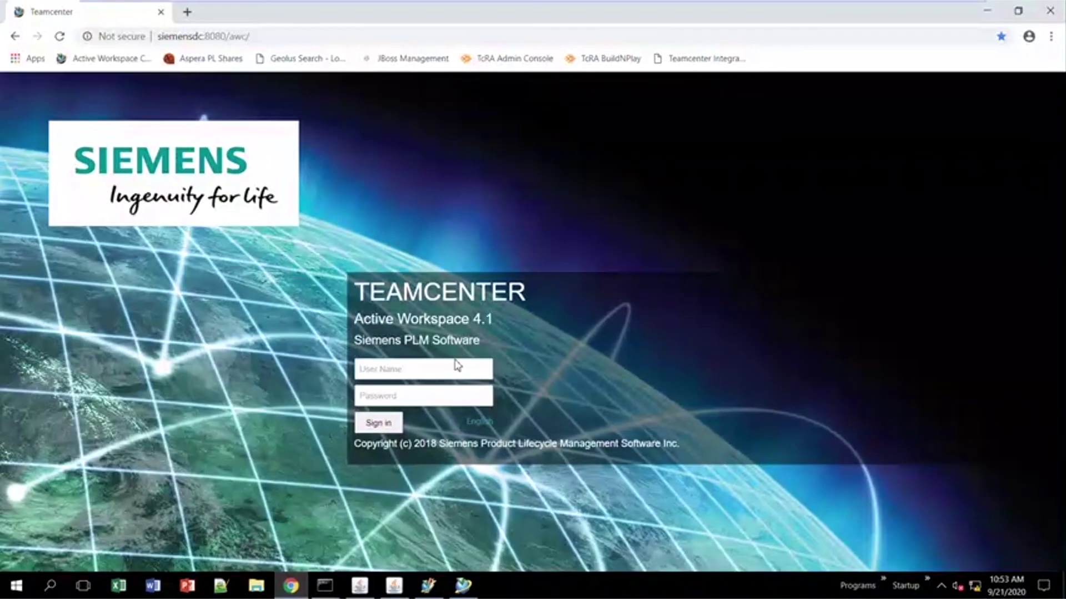
Step: Sign in to Active Workspace with the user's credentials
click(452, 396)
click(389, 424)
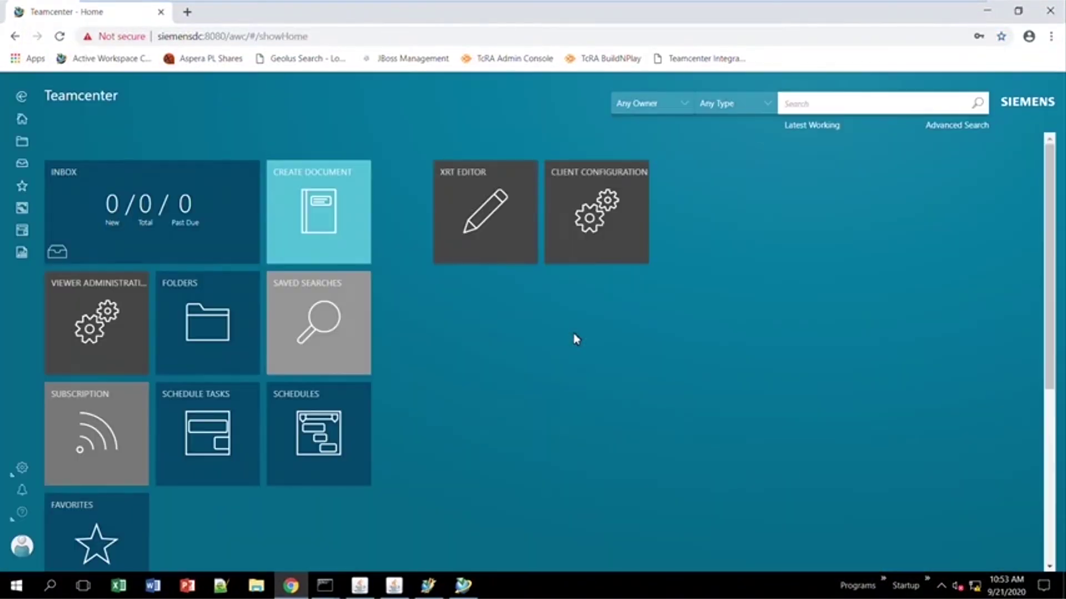
Step: Open the 000376-Demo 2 item from the Home folder
click(233, 320)
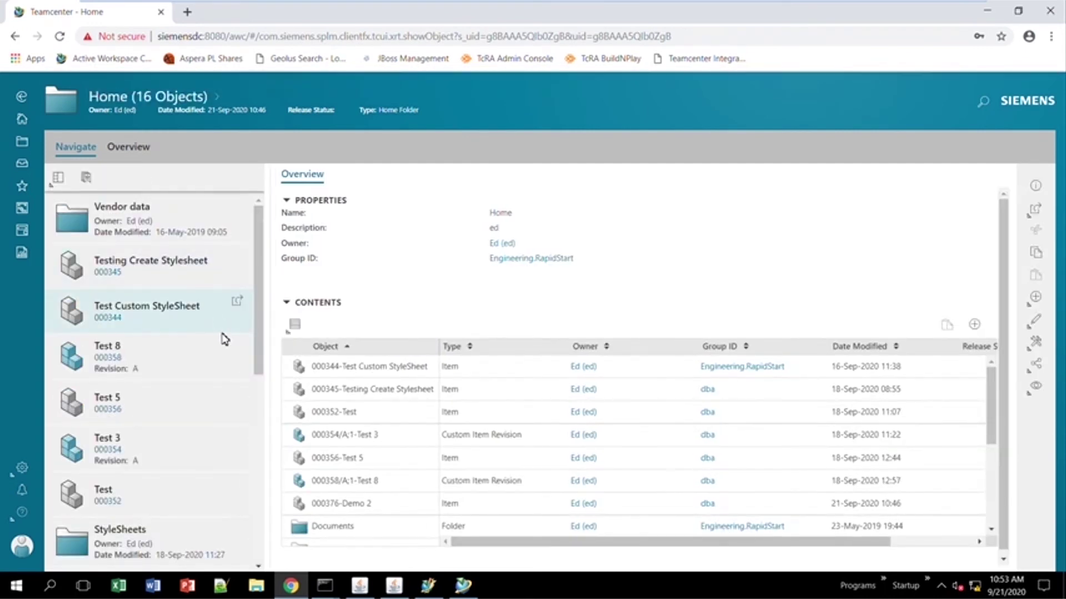
scroll(226, 337, down, 8)
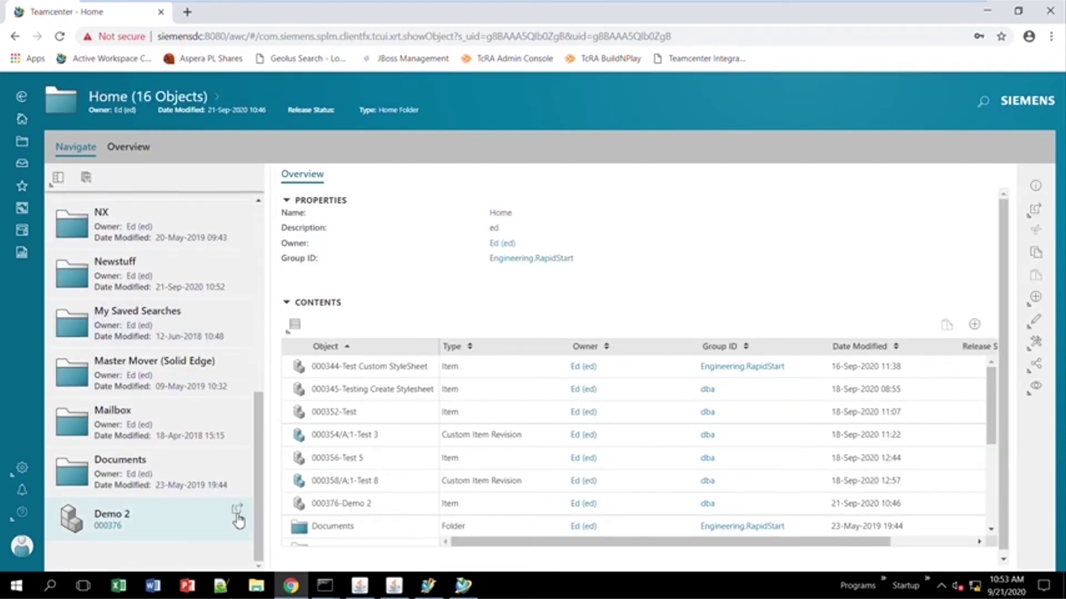
click(238, 513)
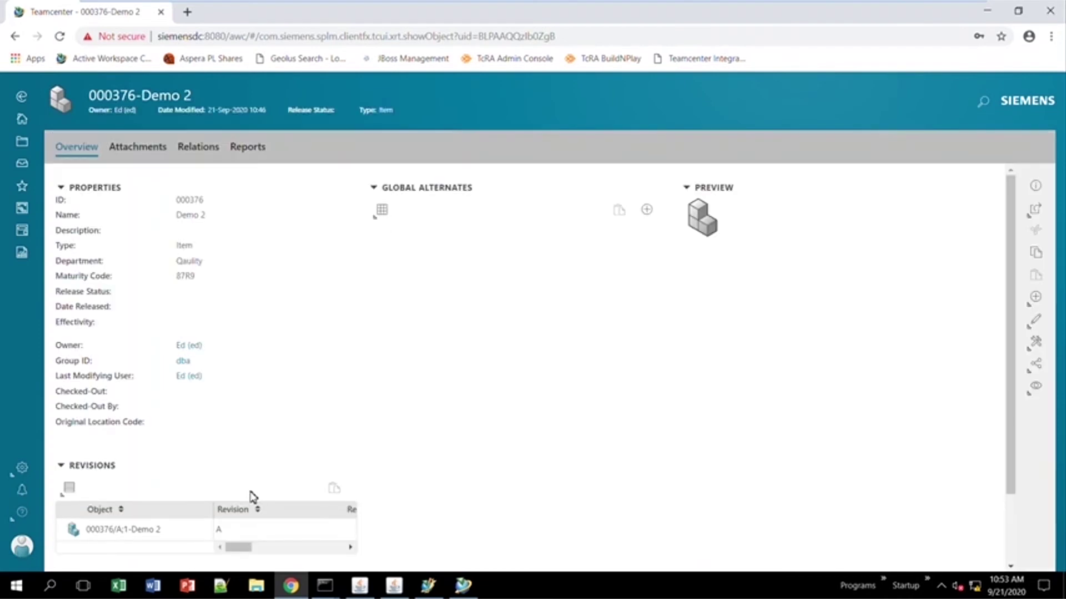
Step: Point out Demo 2's Department and Maturity Code rows, then return to the Home page
drag(54, 265, 212, 276)
click(204, 264)
drag(58, 261, 216, 283)
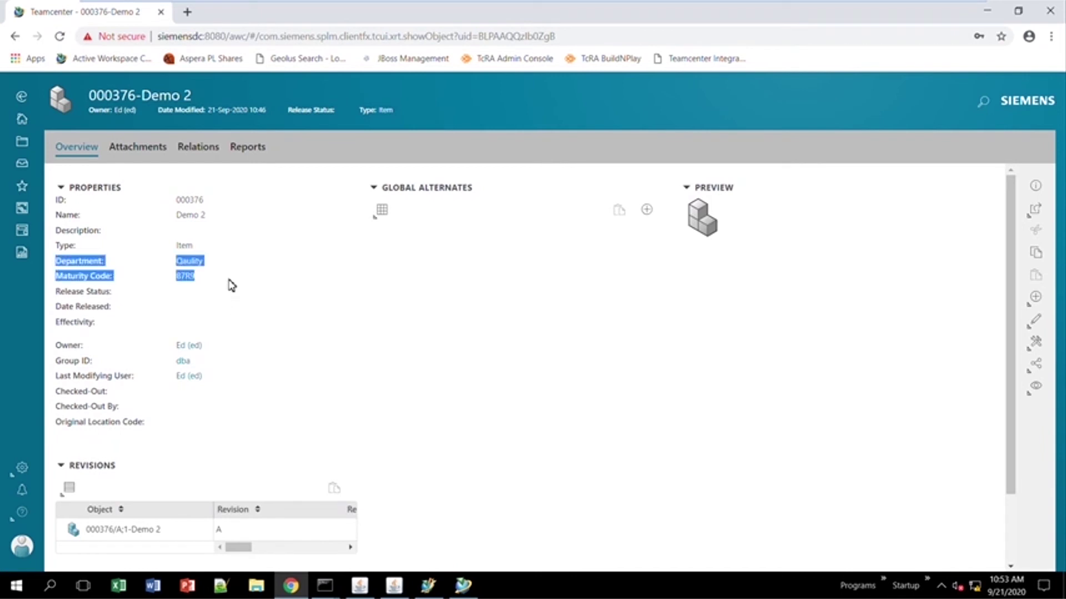
click(232, 285)
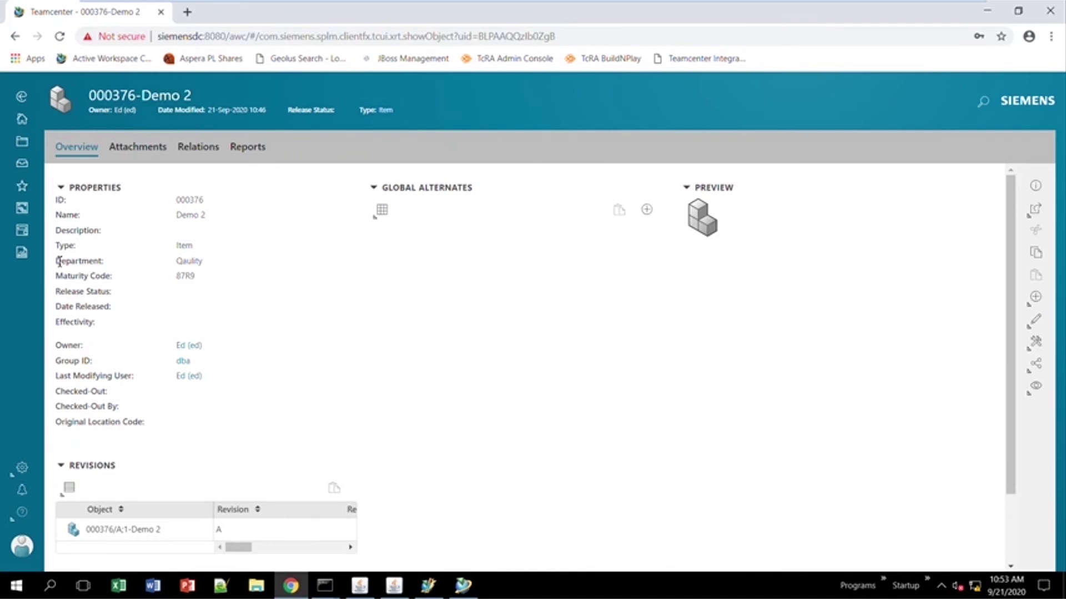
drag(59, 261, 200, 279)
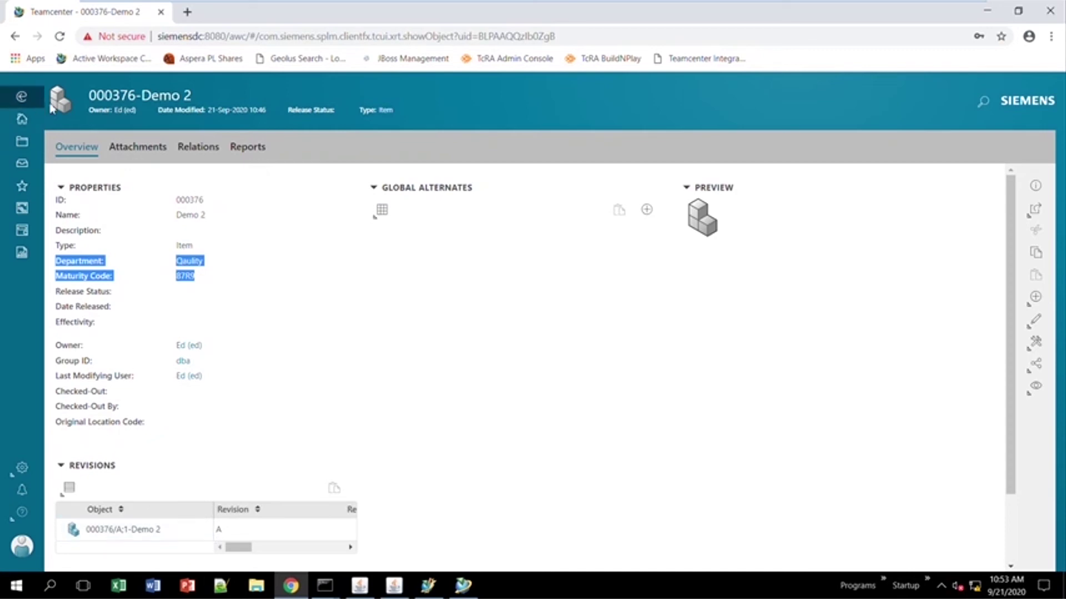
click(20, 127)
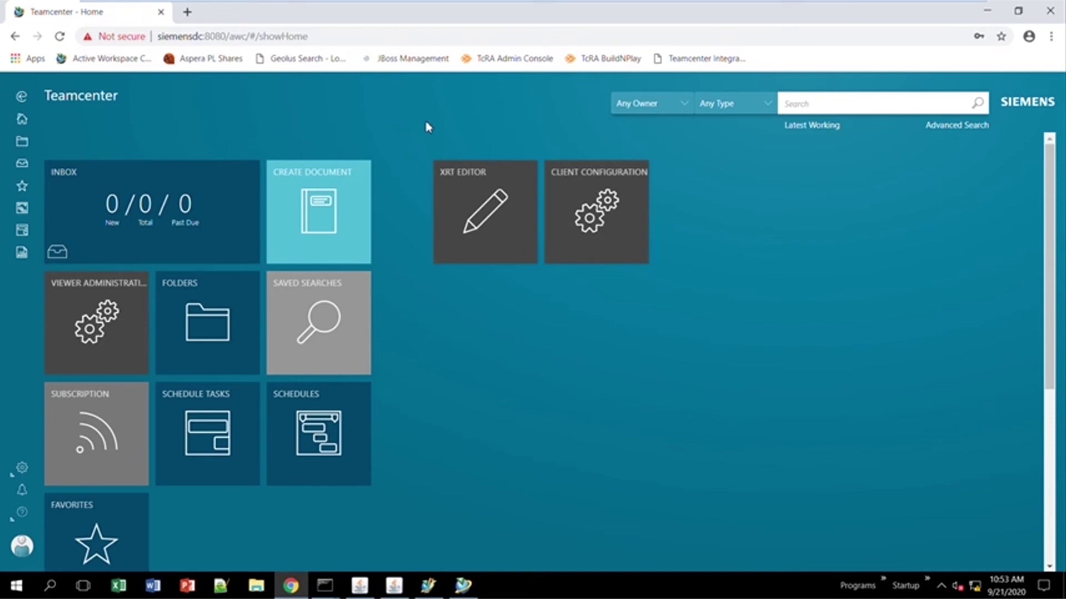
Step: Glance at the user profile panel, then launch the XRT Editor in a new tab
click(22, 546)
click(561, 409)
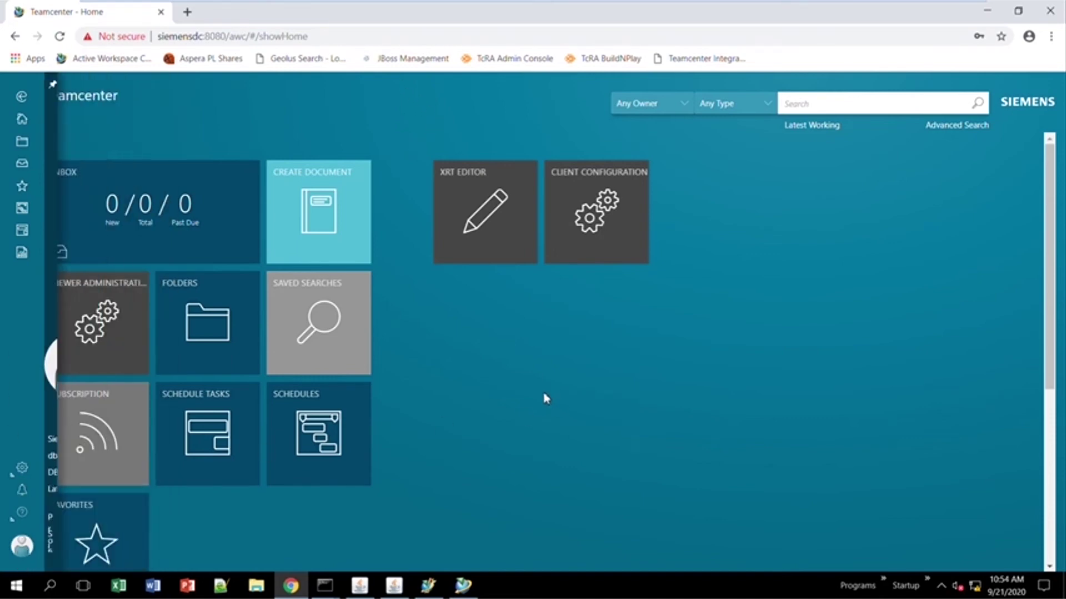
click(472, 210)
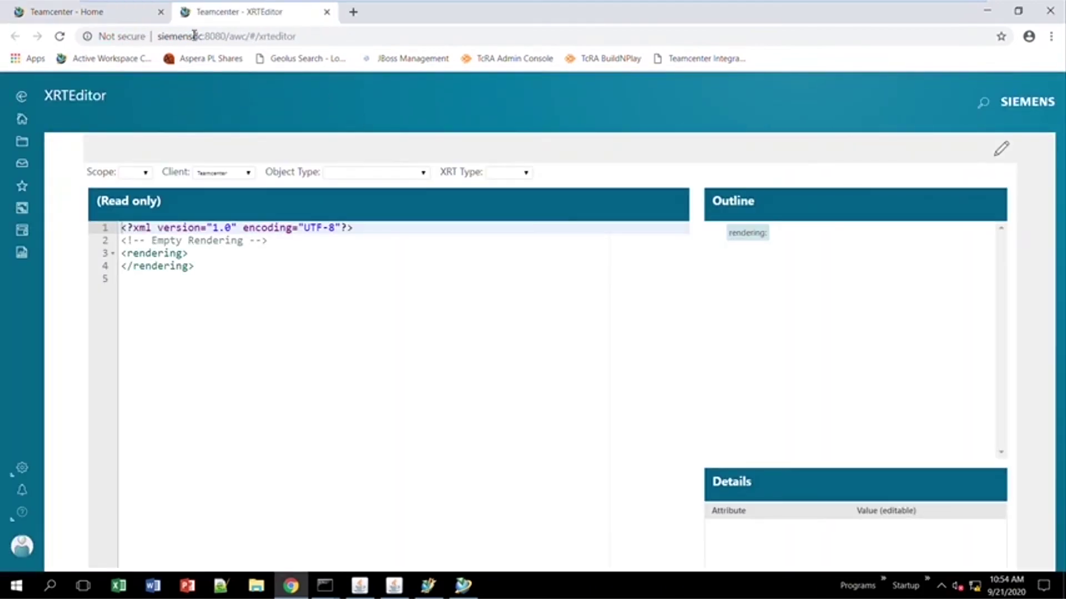
Step: Reopen 000376-Demo 2 from the Home folder, then go back to the XRT Editor
click(113, 16)
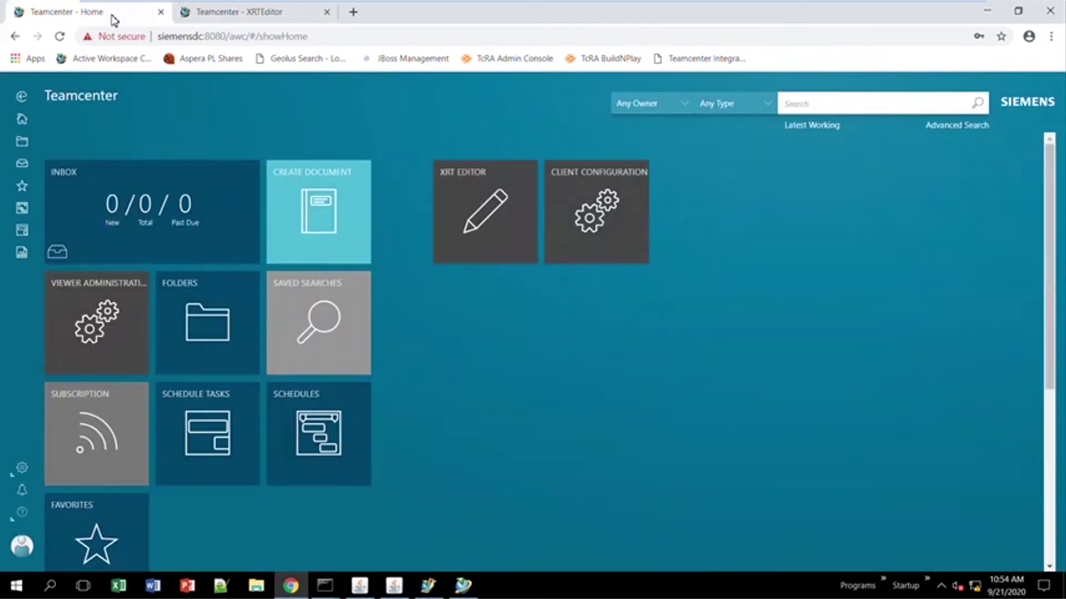
click(185, 315)
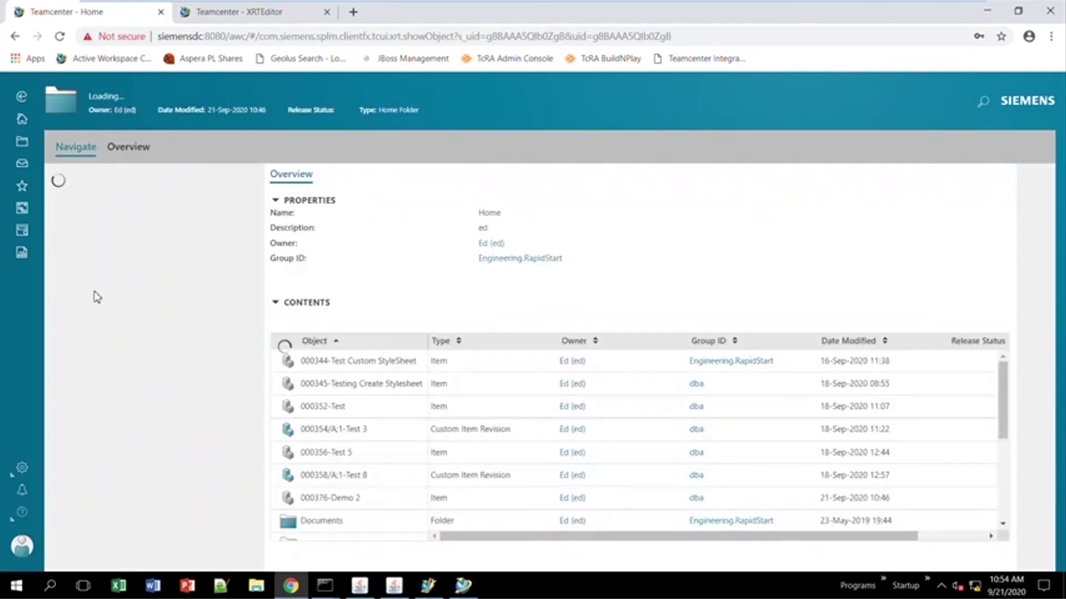
scroll(174, 368, down, 8)
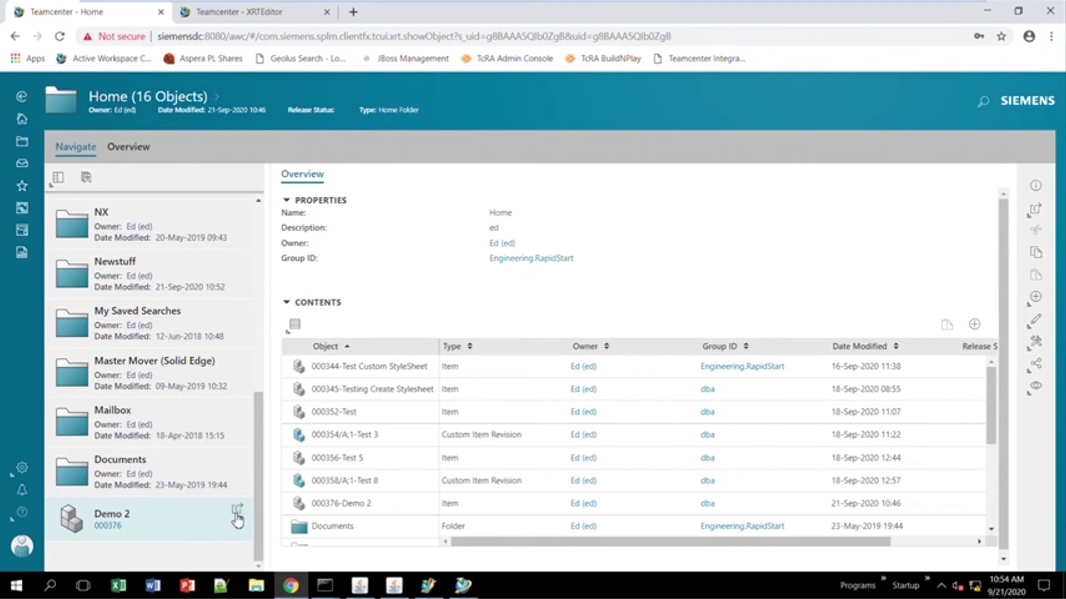
click(215, 519)
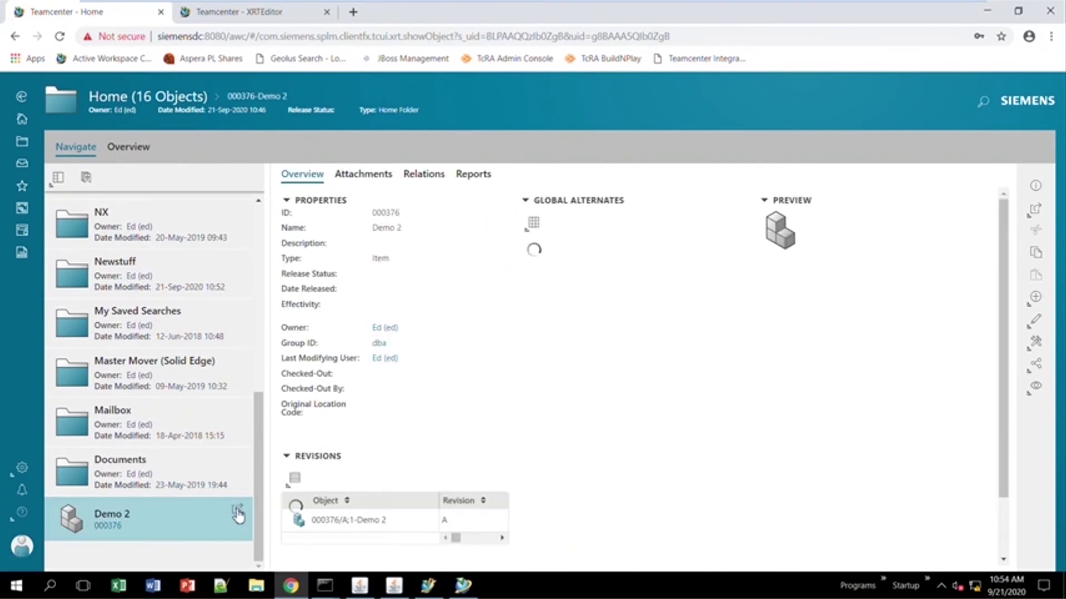
click(237, 510)
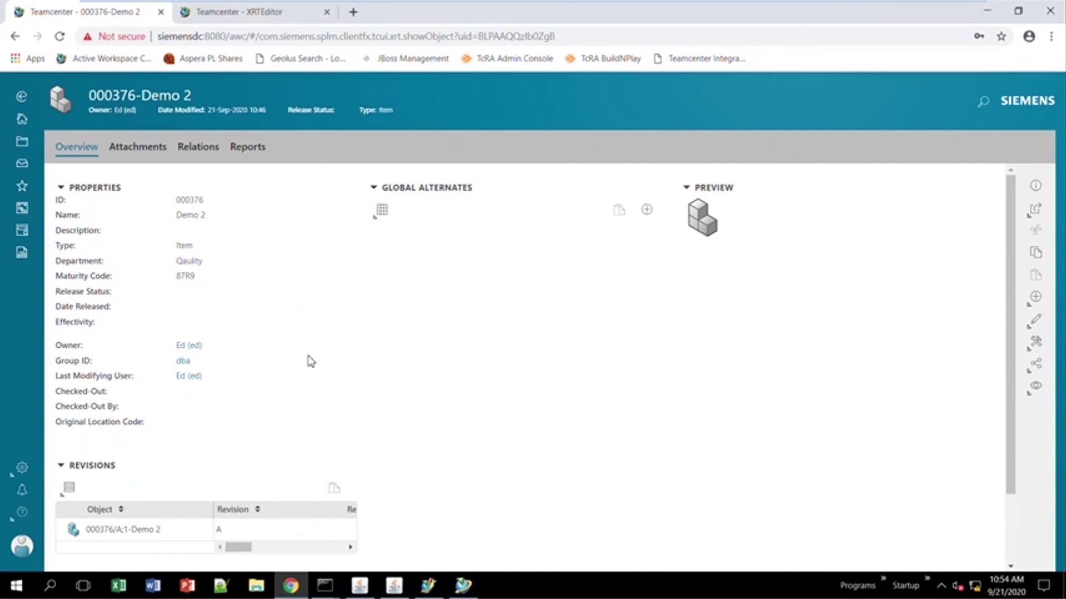
click(287, 22)
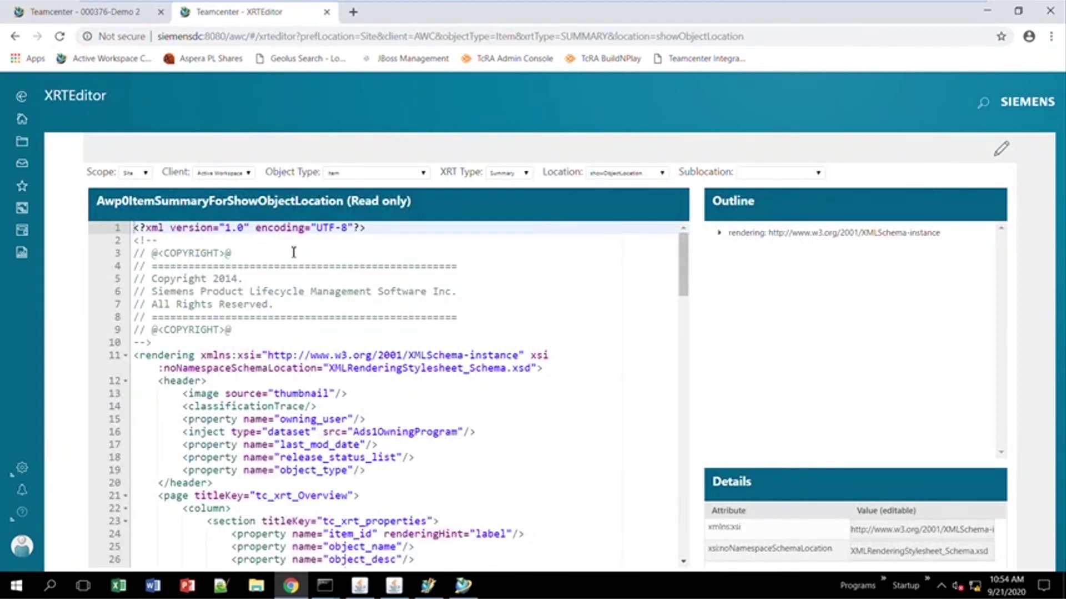
Step: Review the Awp0ItemSummary stylesheet's tc_xrt_properties section with the se2_Department and se2_MaturityCode lines
drag(99, 199, 209, 201)
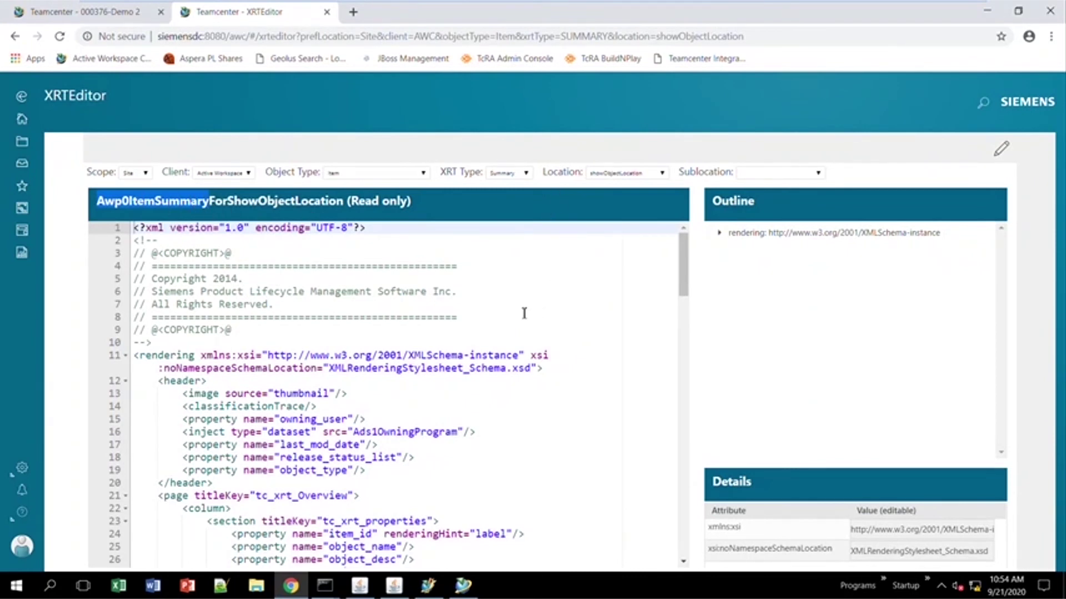
scroll(510, 344, down, 2)
scroll(503, 364, down, 1)
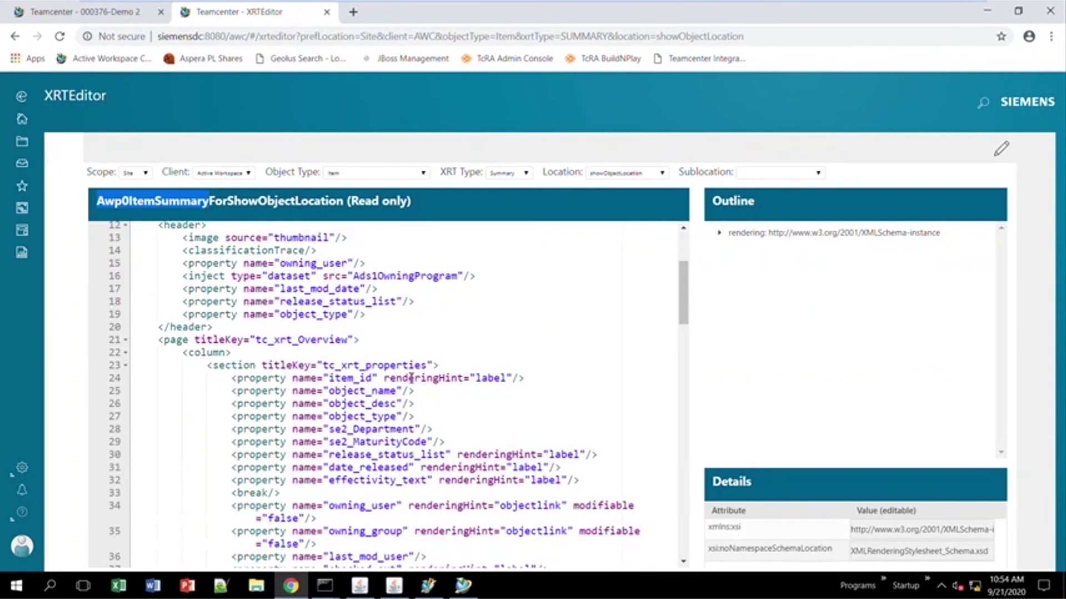
drag(323, 366, 436, 365)
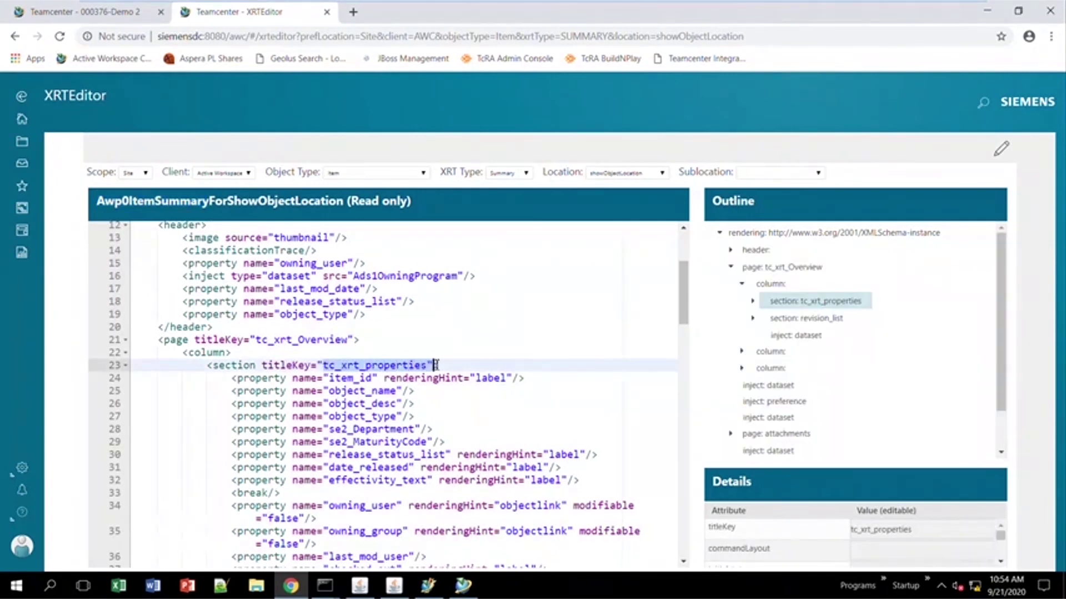
drag(231, 430, 443, 441)
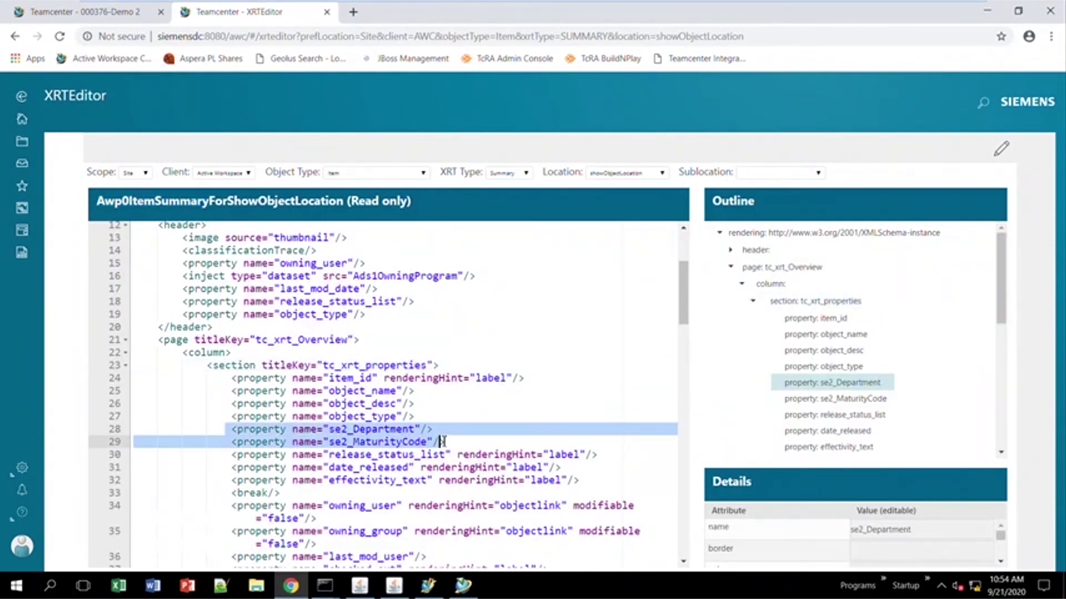
click(478, 355)
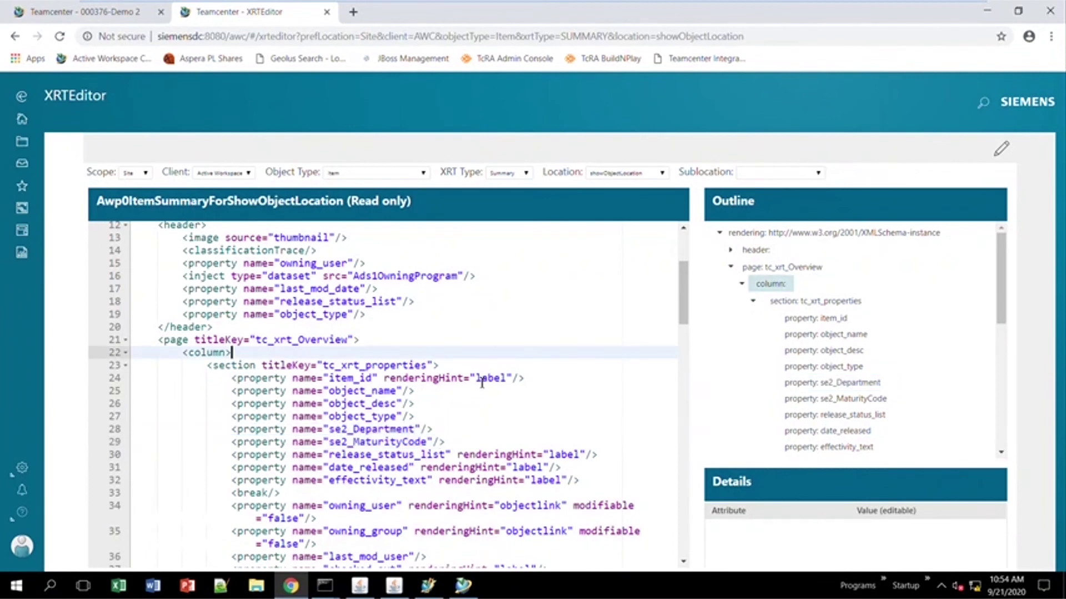
Step: Enter and cancel edit mode without changes, then return to the 000376-Demo 2 overview
click(1003, 151)
scroll(306, 327, up, 2)
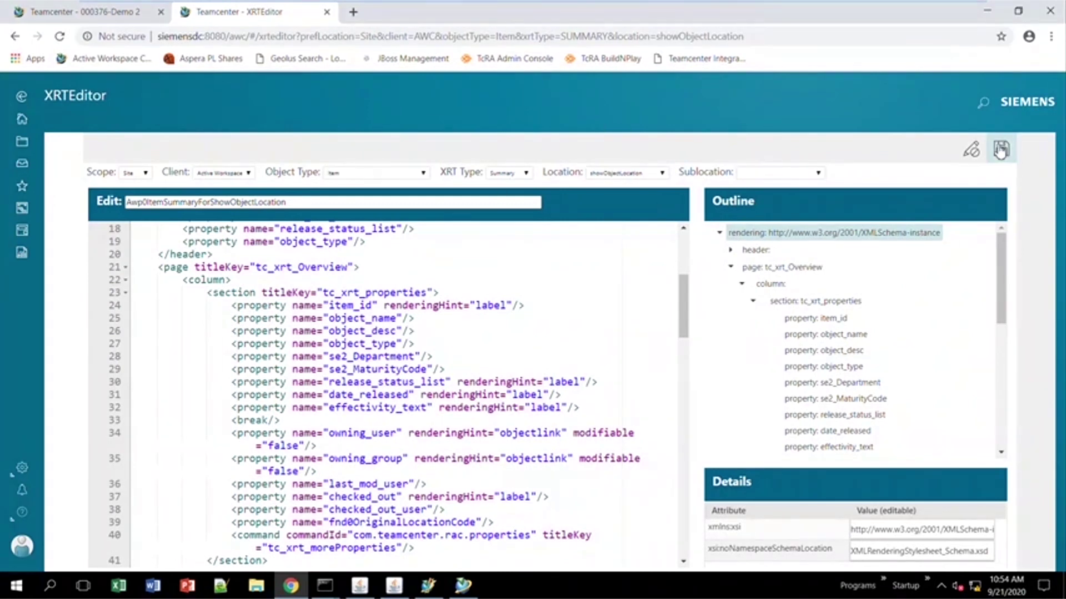
click(971, 151)
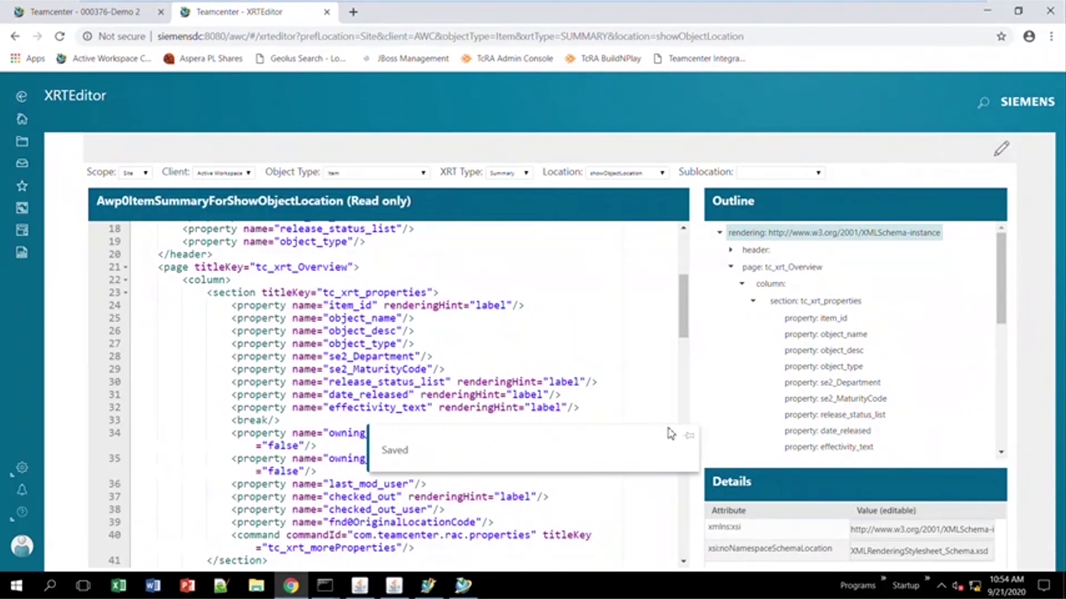
click(68, 12)
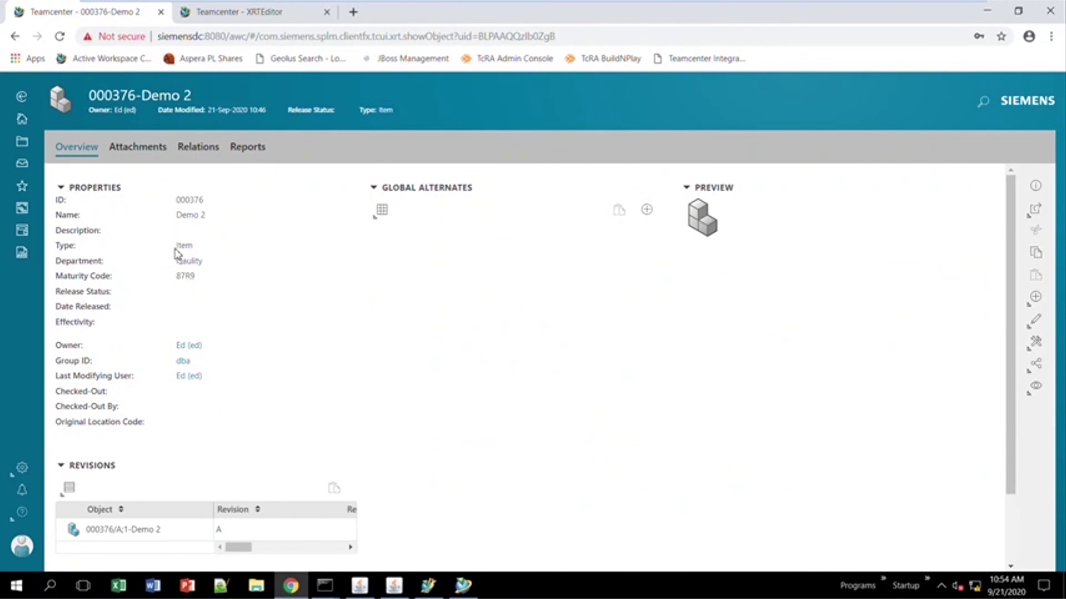
Step: Highlight Demo 2's Department and Maturity Code values, then minimize and restore the browser
drag(175, 260, 214, 283)
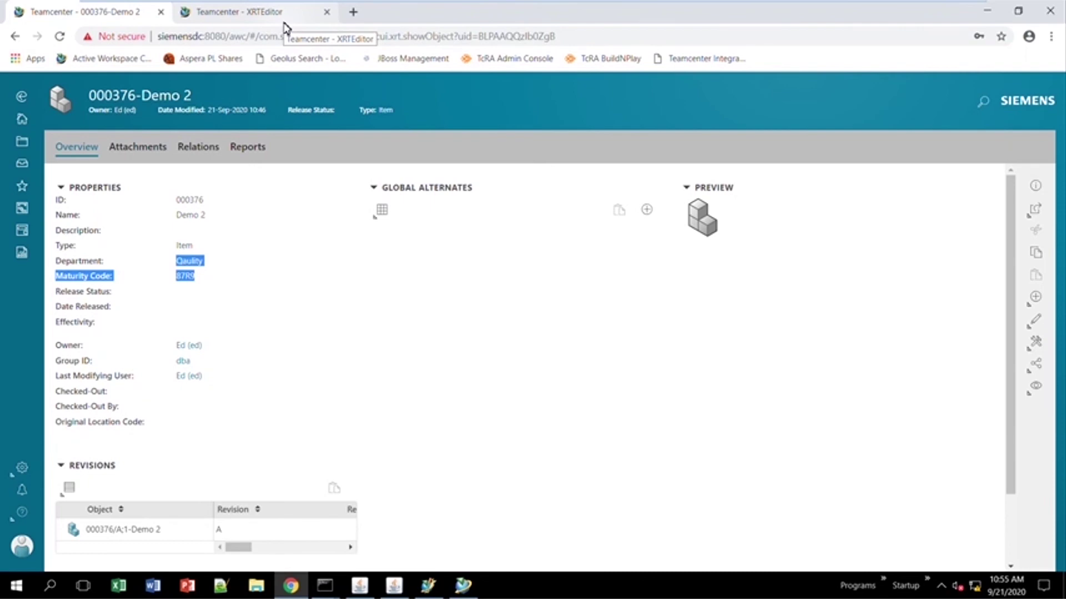
click(984, 13)
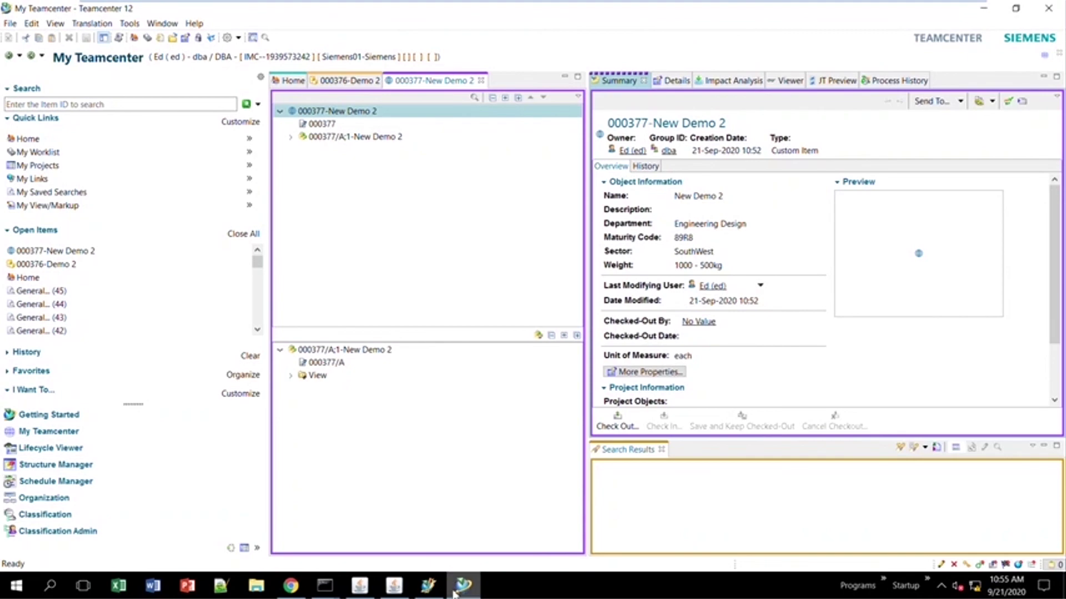
click(290, 585)
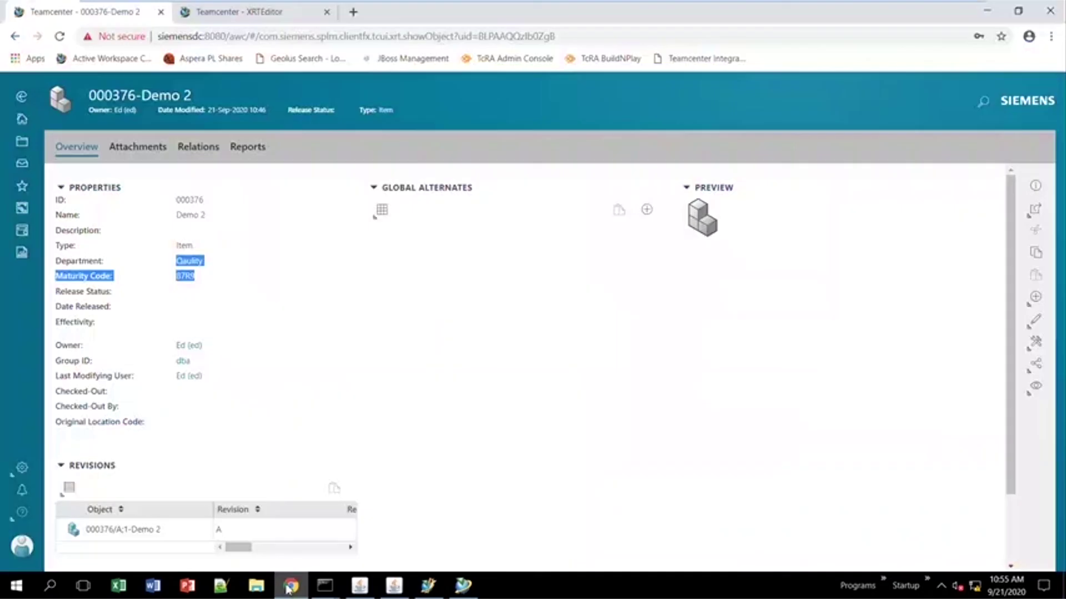
Step: Select the Awp0ItemSummary stylesheet name in XRTEditor, then start a new search in the rich client
click(244, 12)
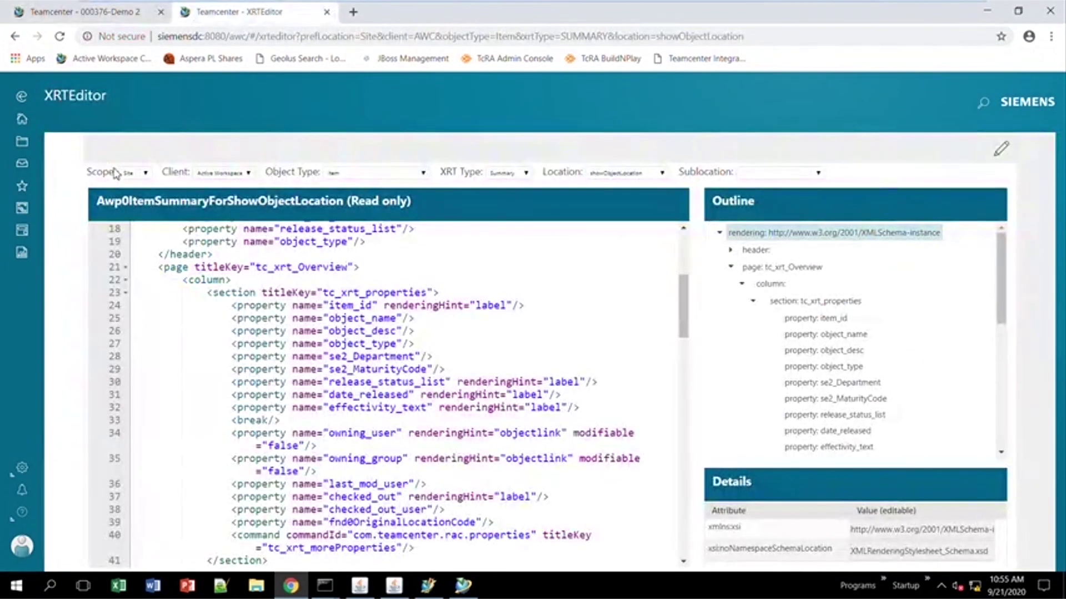
drag(98, 201, 211, 204)
key(ctrl+c)
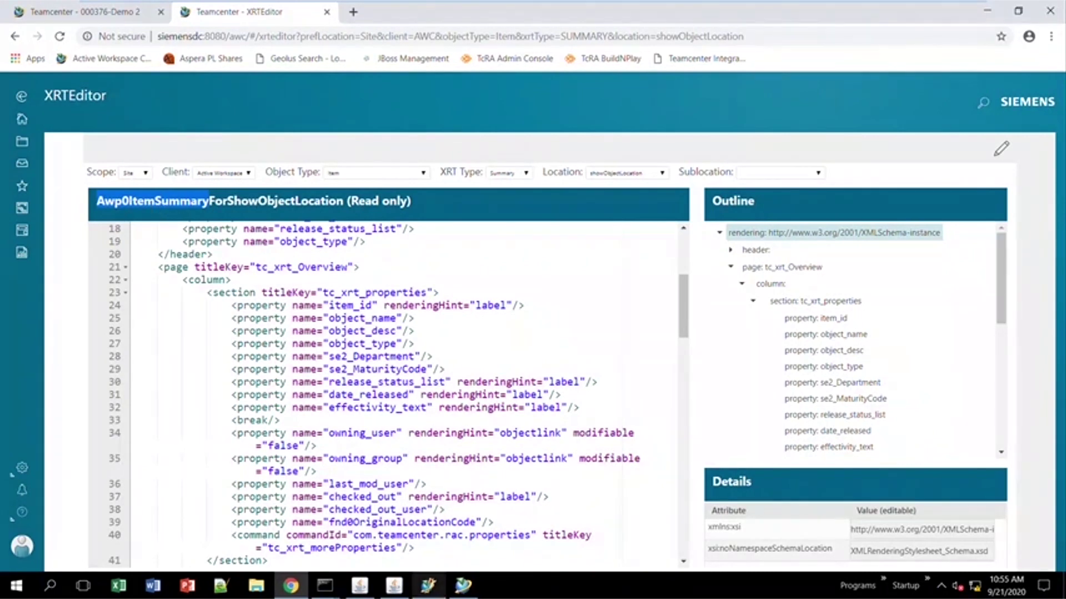
click(463, 586)
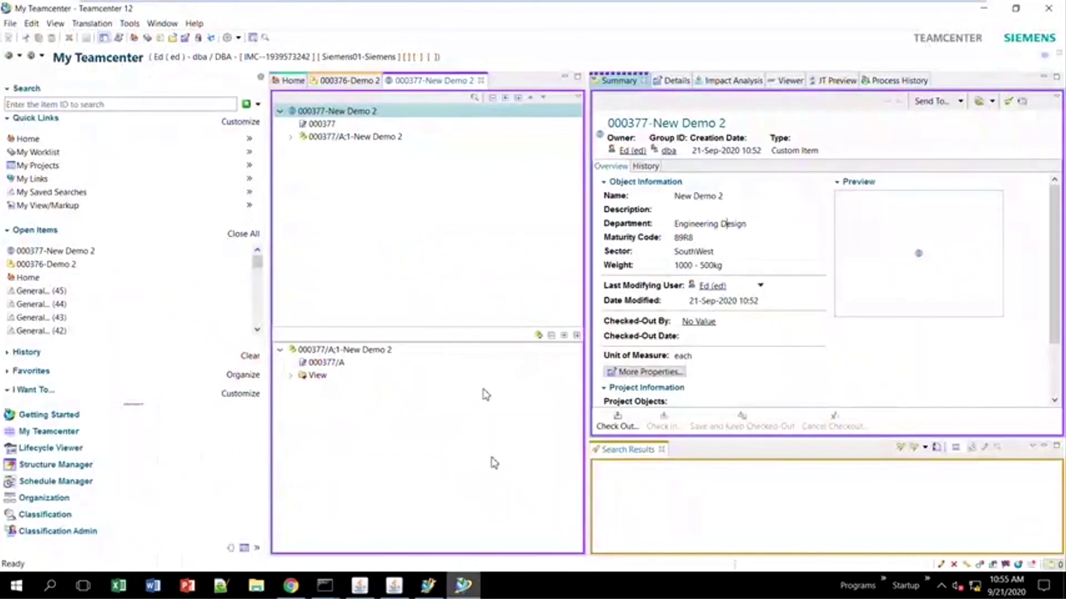
click(265, 37)
Step: Run a General search for Name Awp0ItemSummary* with Type XMLRenderingStylesheet
click(480, 98)
click(499, 111)
click(397, 151)
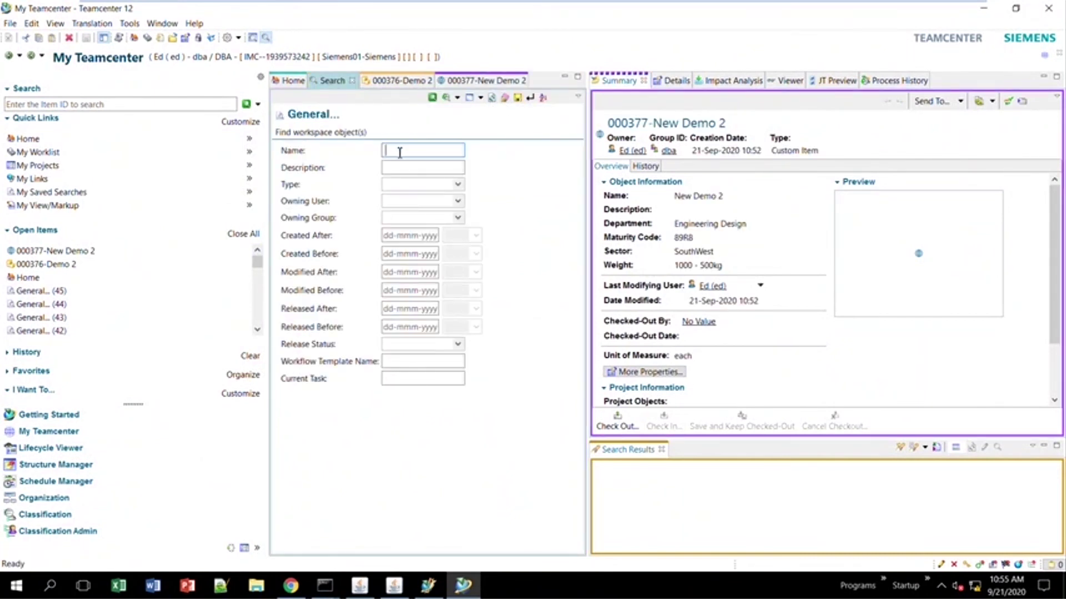
key(ctrl+v)
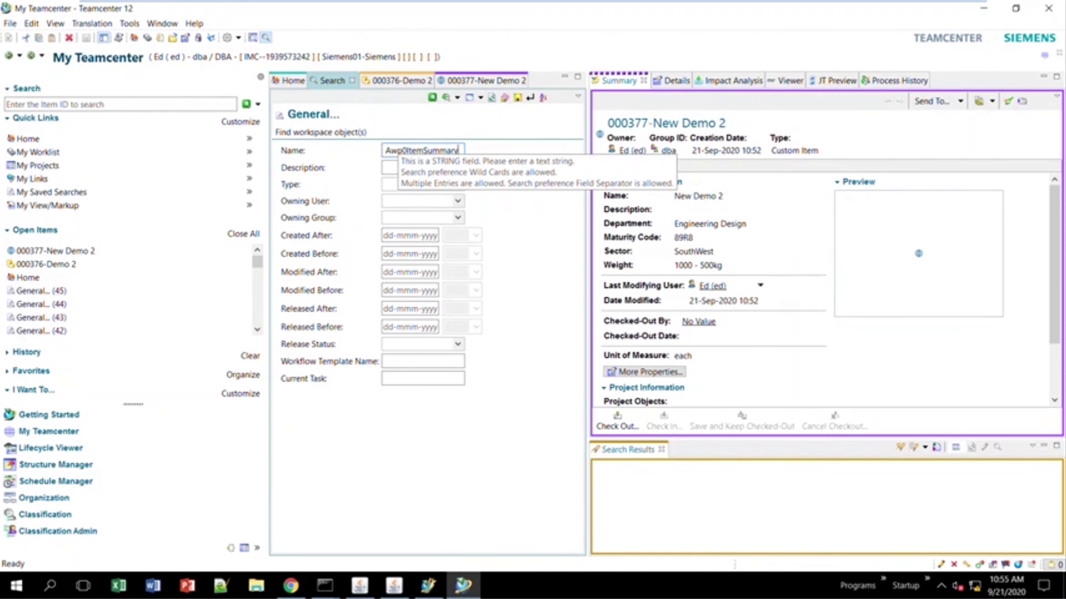
text(*)
click(412, 189)
text(XML)
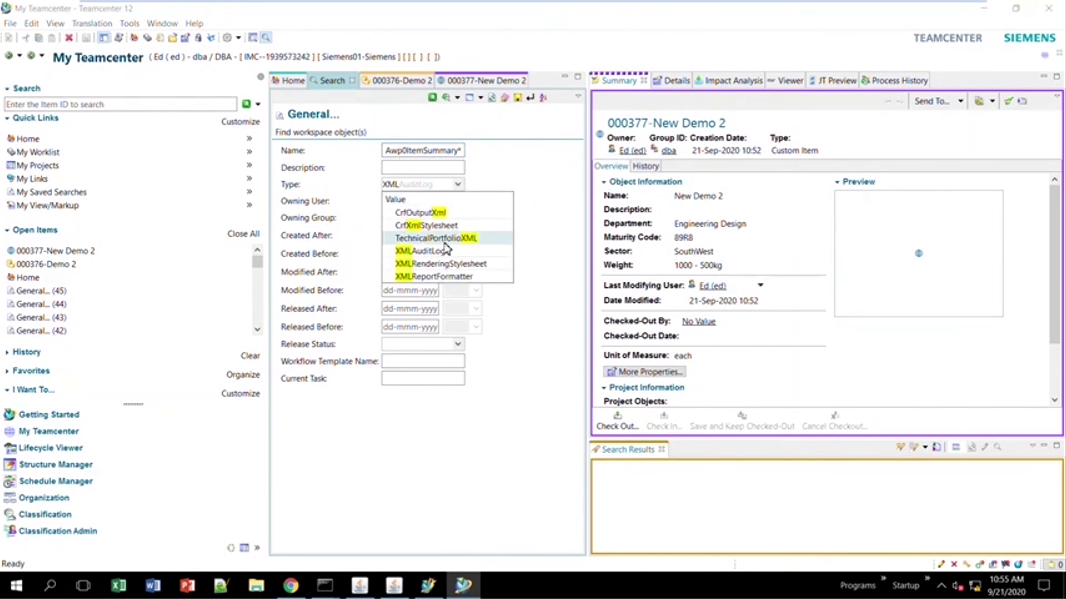
click(441, 265)
click(449, 98)
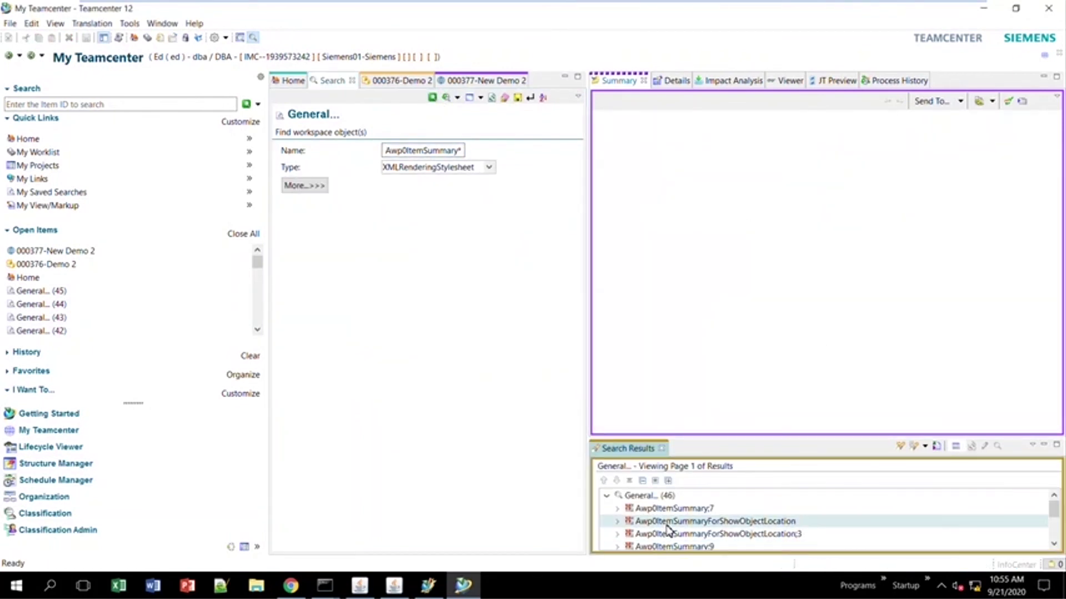
Step: Display Awp0ItemSummaryForShowObjectLocation's XML and scroll through its se2 property lines
click(667, 524)
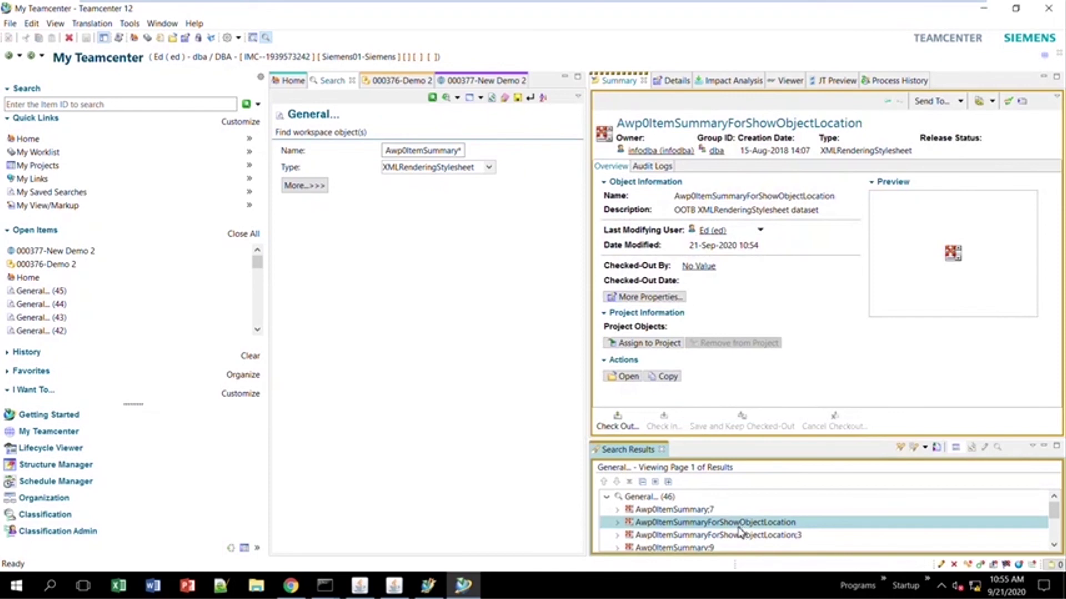
click(785, 81)
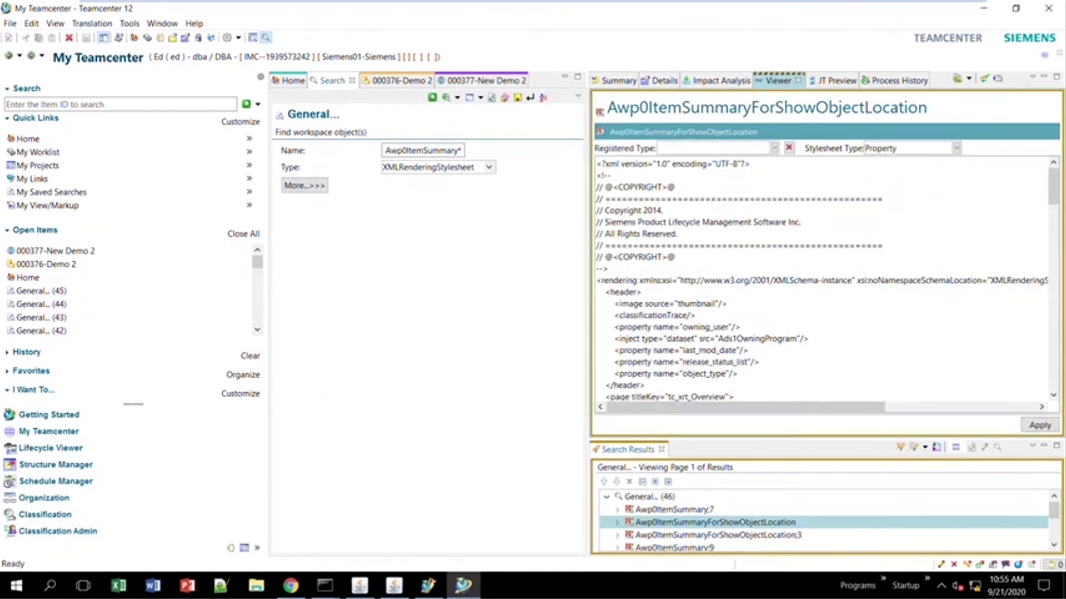
scroll(714, 342, down, 4)
scroll(722, 341, up, 2)
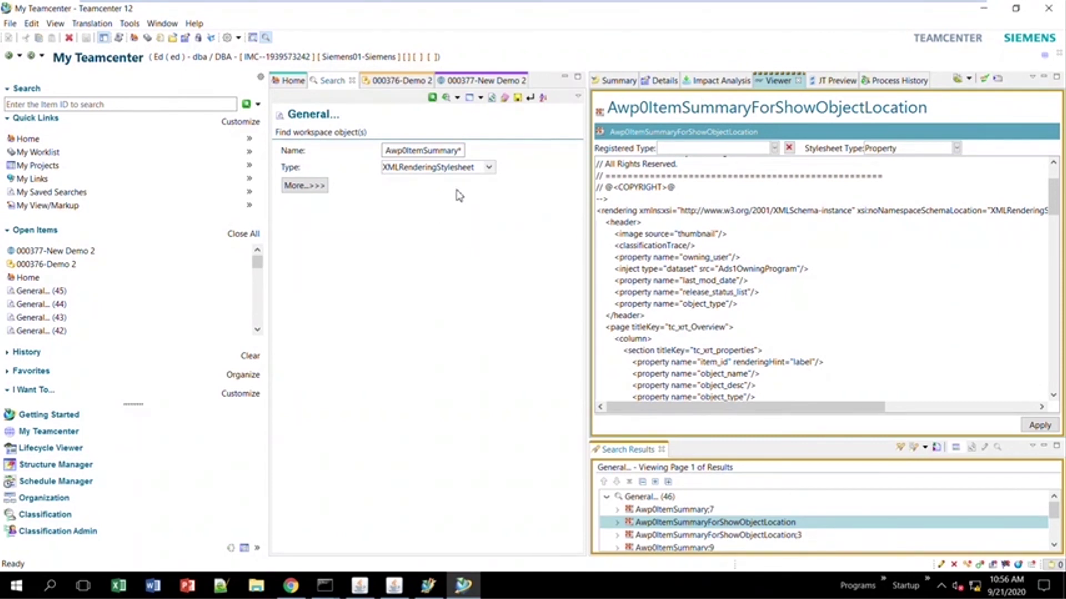
scroll(759, 326, down, 2)
scroll(759, 327, down, 1)
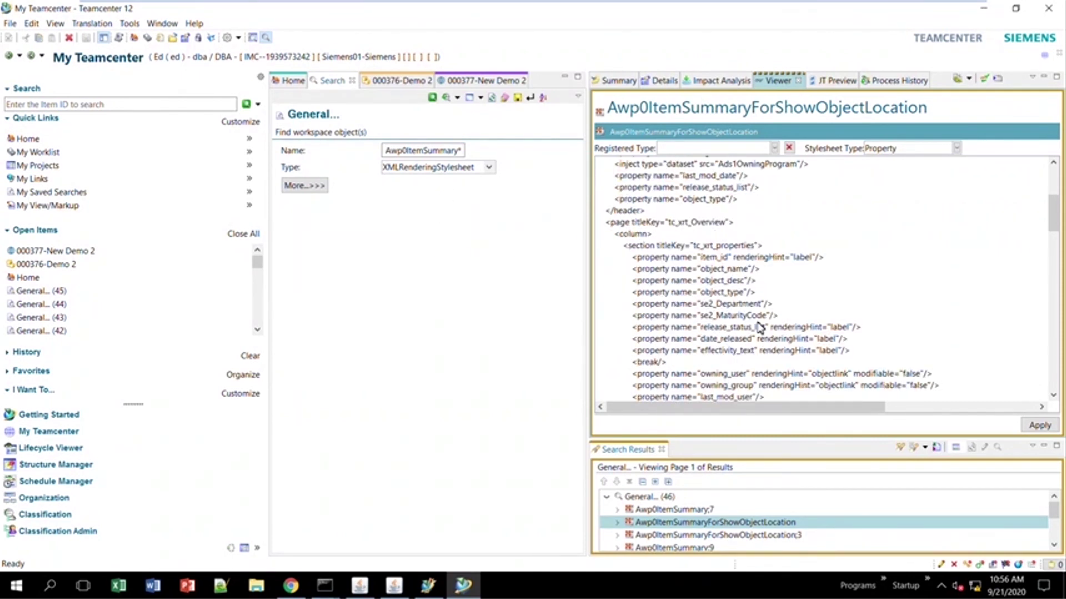